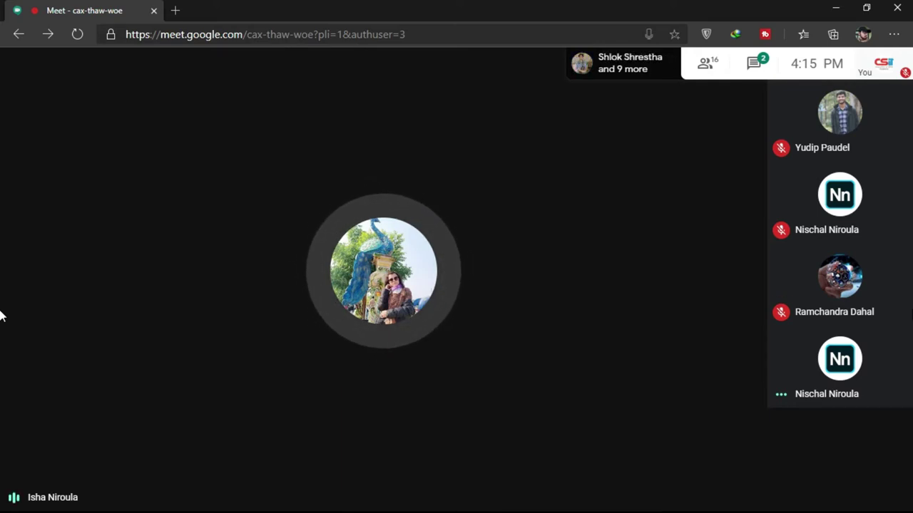
{"action": "mouse_move", "coordinate": [1, 316]}
{"action": "key", "text": "super"}
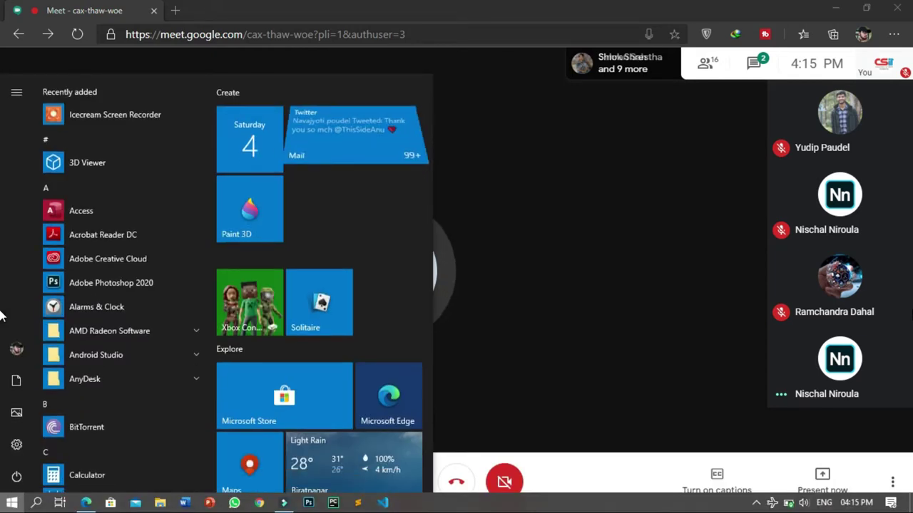
{"action": "key", "text": "super"}
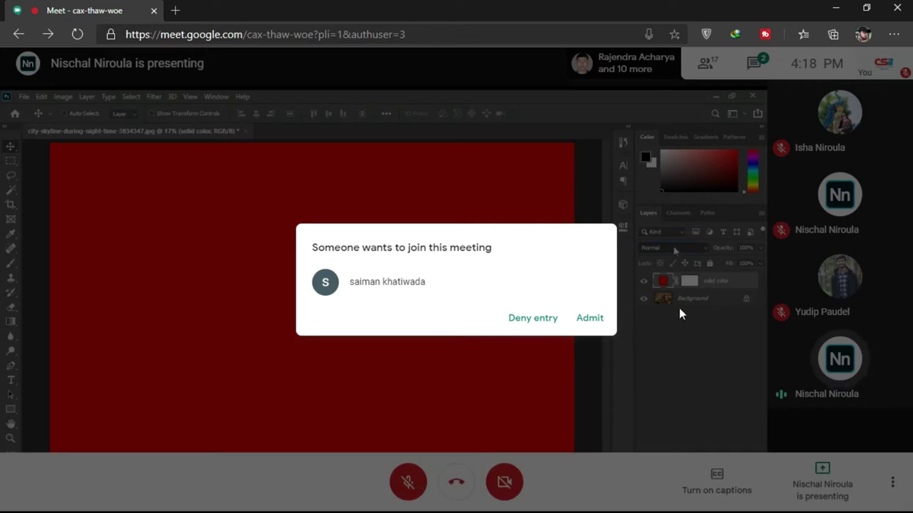
Step: Admit the person waiting to join the meeting
{"action": "left_click", "coordinate": [589, 319]}
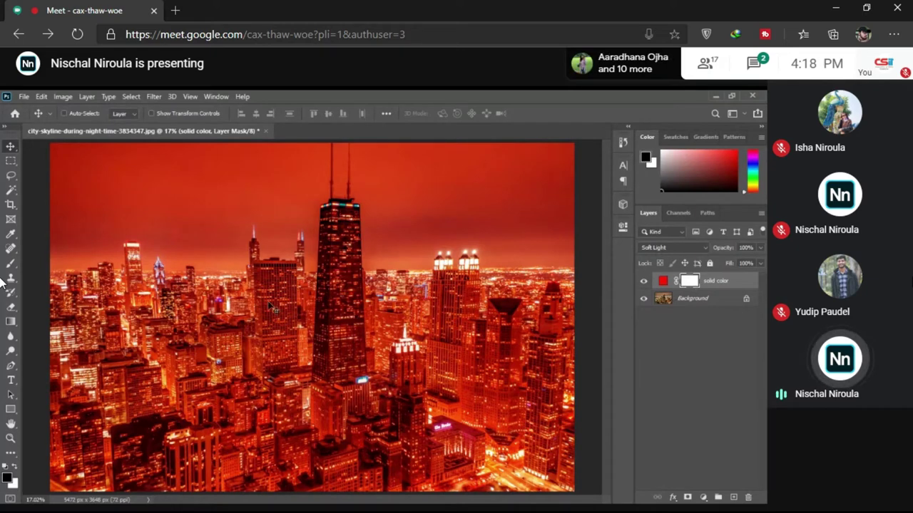
Step: Paint black with the Brush tool on the solid color layer's mask to remove the red tint from the tall tower
{"action": "key", "text": "b"}
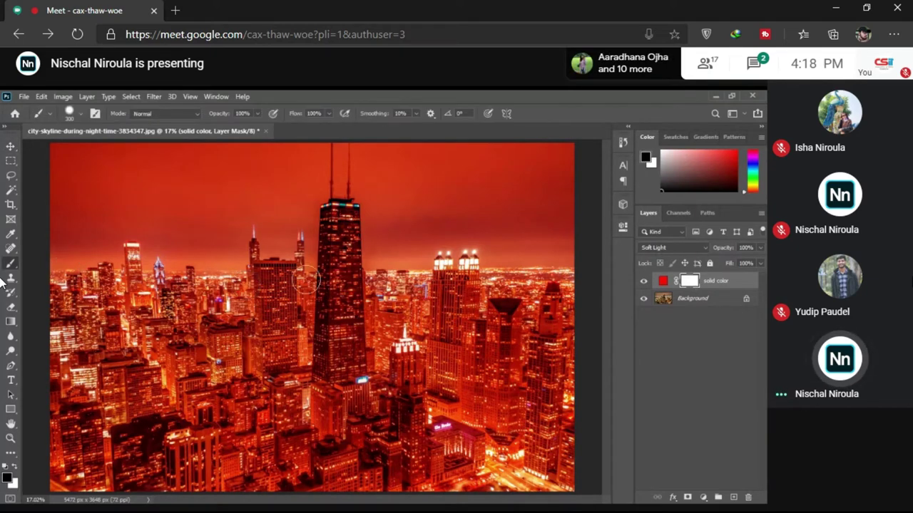
{"action": "mouse_move", "coordinate": [321, 296]}
{"action": "left_mouse_down"}
{"action": "mouse_move", "coordinate": [351, 216]}
{"action": "mouse_move", "coordinate": [348, 295]}
{"action": "mouse_move", "coordinate": [367, 312]}
{"action": "left_mouse_up"}
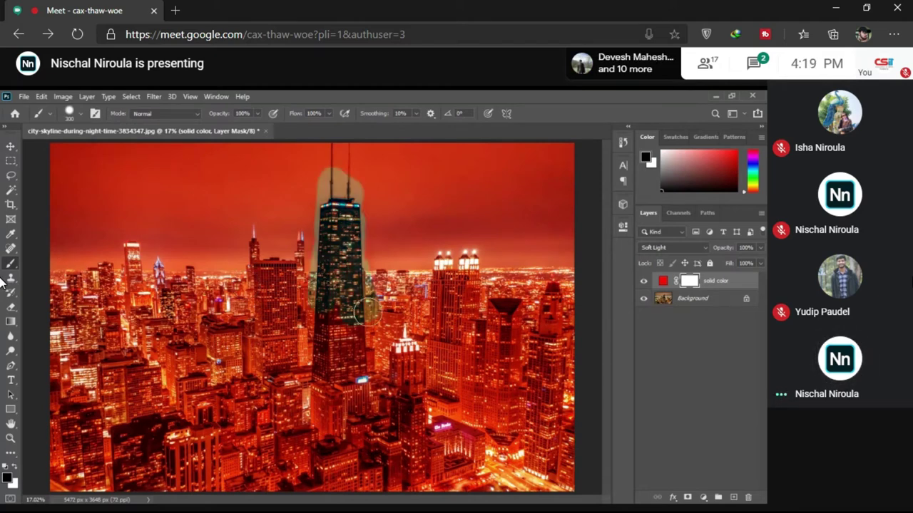
{"action": "mouse_move", "coordinate": [542, 263]}
{"action": "left_mouse_down"}
{"action": "mouse_move", "coordinate": [71, 264]}
{"action": "mouse_move", "coordinate": [178, 254]}
{"action": "mouse_move", "coordinate": [563, 265]}
{"action": "left_mouse_up"}
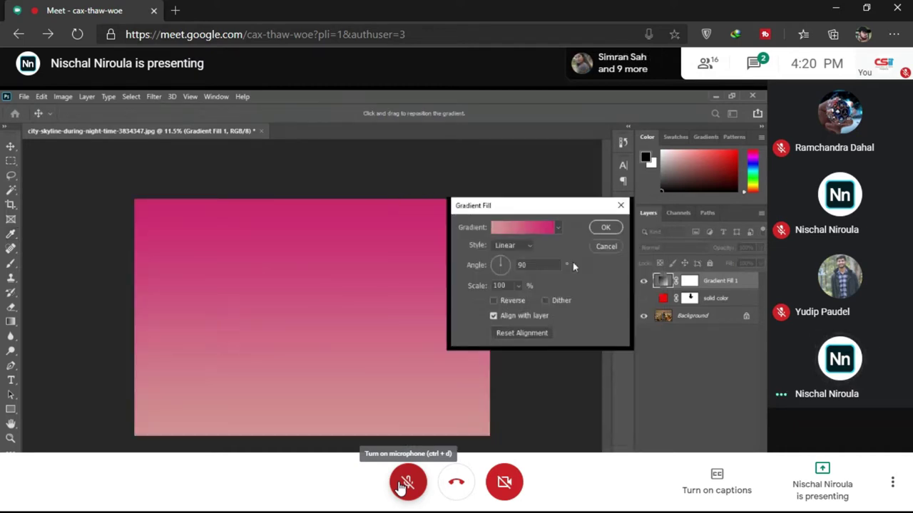
Step: Unmute the meeting microphone briefly and mute it again
{"action": "left_click", "coordinate": [402, 487]}
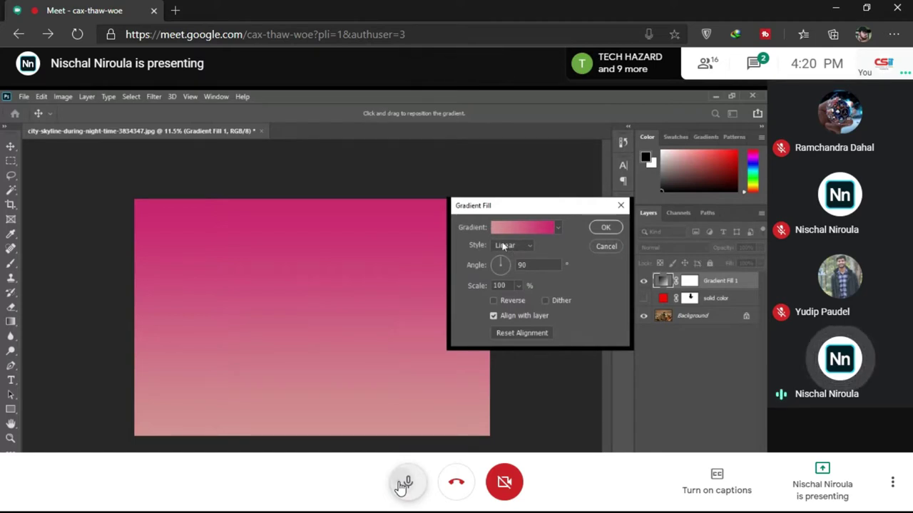
{"action": "left_click", "coordinate": [402, 487]}
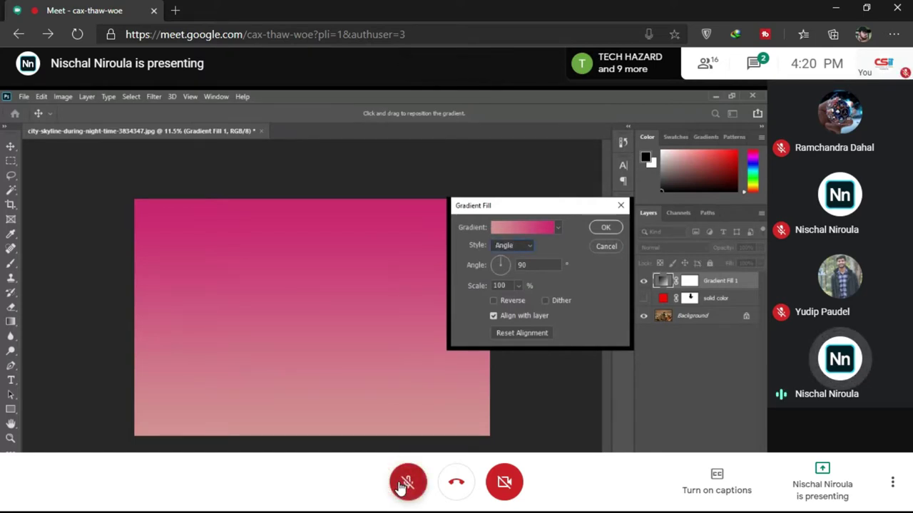
{"action": "mouse_move", "coordinate": [835, 349]}
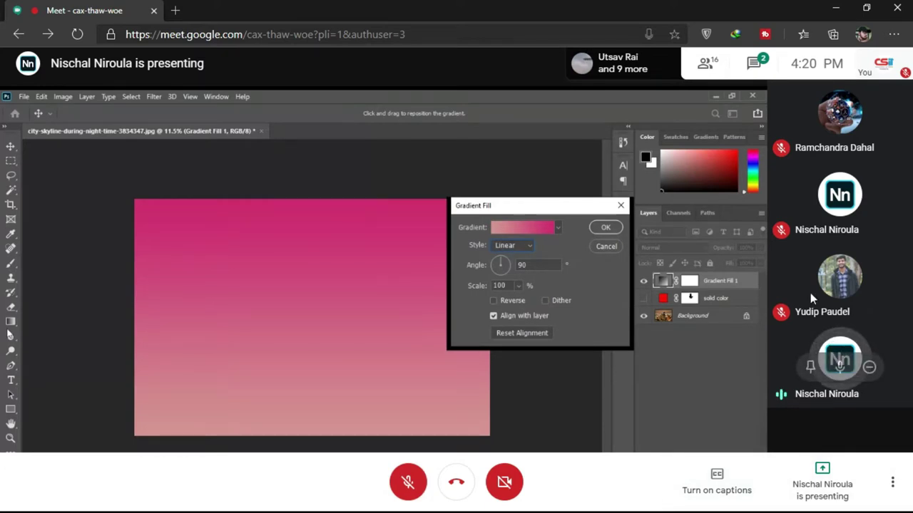
Step: Review the meeting's chat messages and participant list, and close the meeting details
{"action": "left_click", "coordinate": [757, 75]}
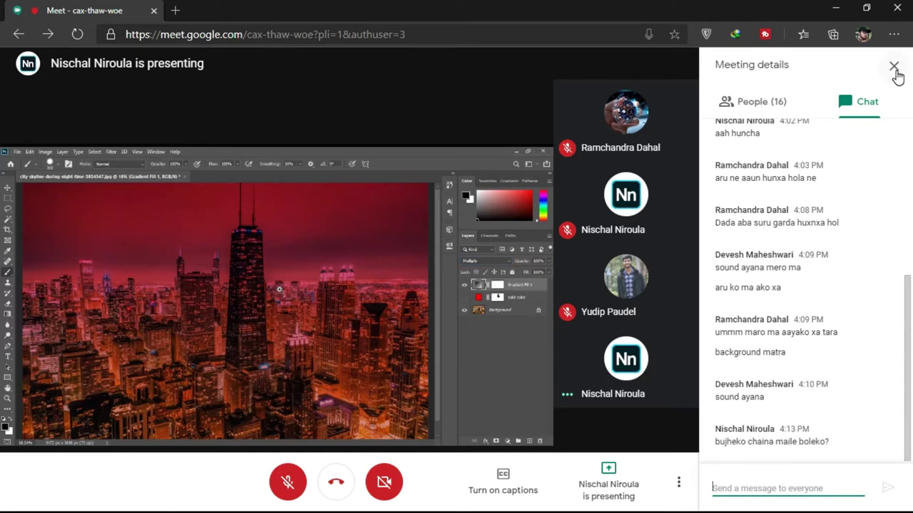
{"action": "left_click", "coordinate": [893, 66]}
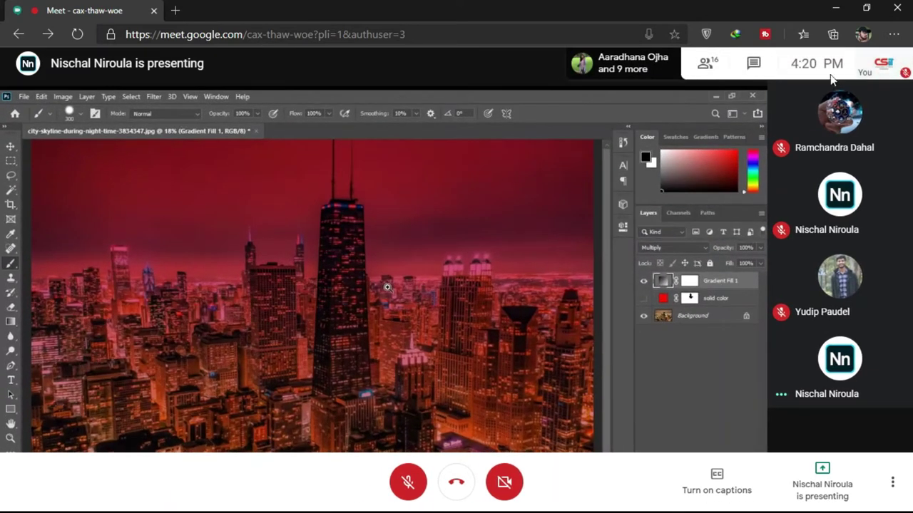
{"action": "left_click", "coordinate": [705, 63]}
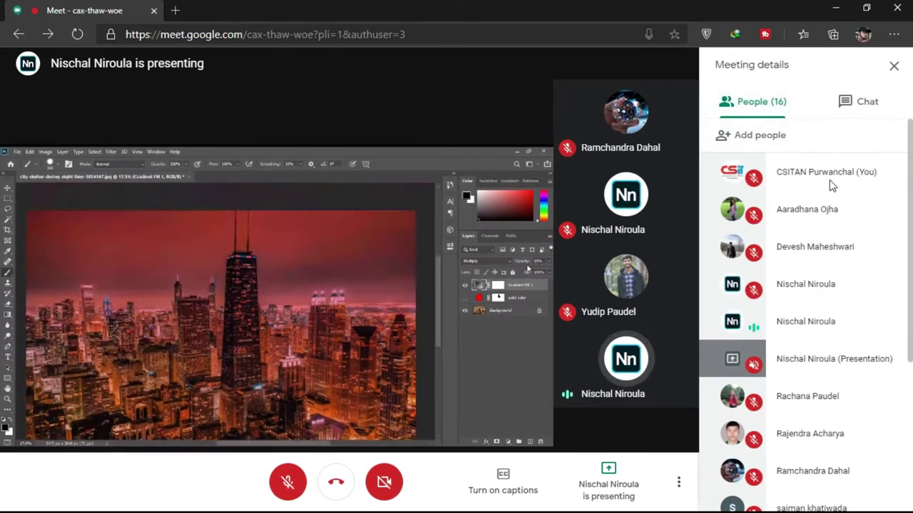
{"action": "scroll", "coordinate": [827, 189], "scroll_direction": "down", "scroll_amount": 3}
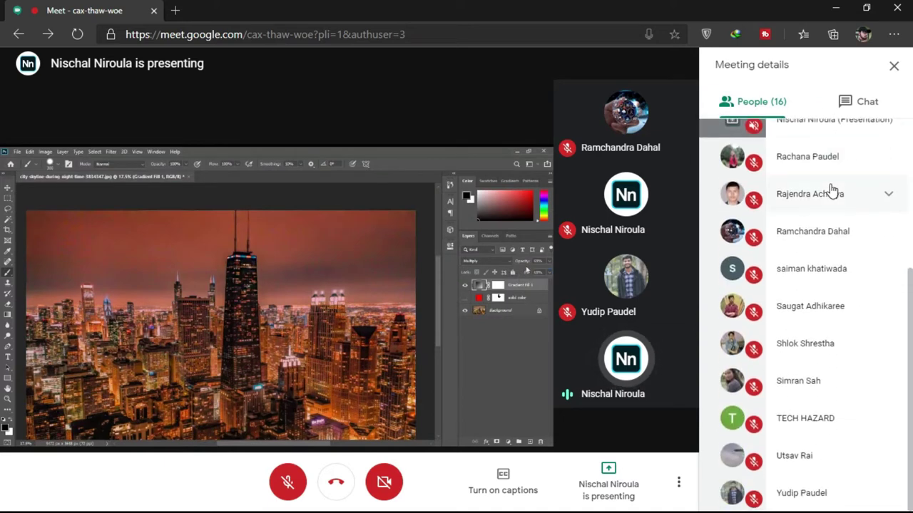
{"action": "scroll", "coordinate": [831, 189], "scroll_direction": "up", "scroll_amount": 3}
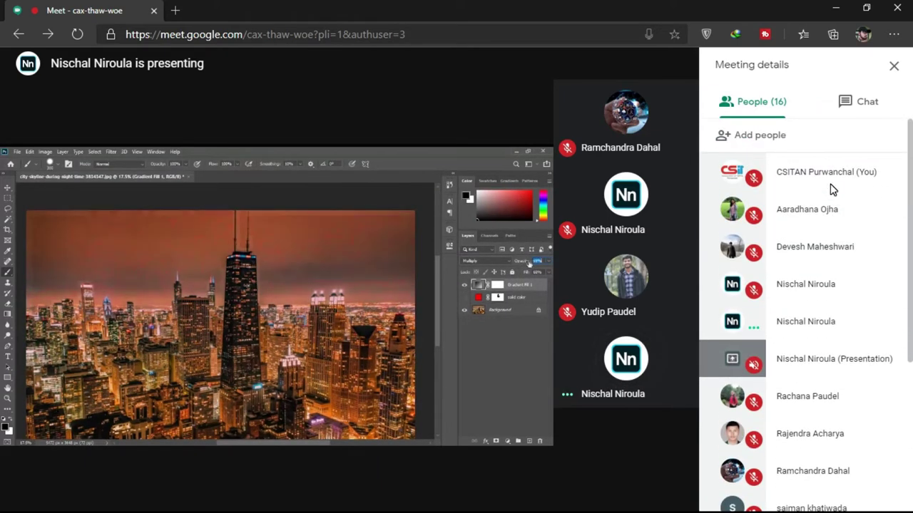
{"action": "left_click", "coordinate": [895, 68]}
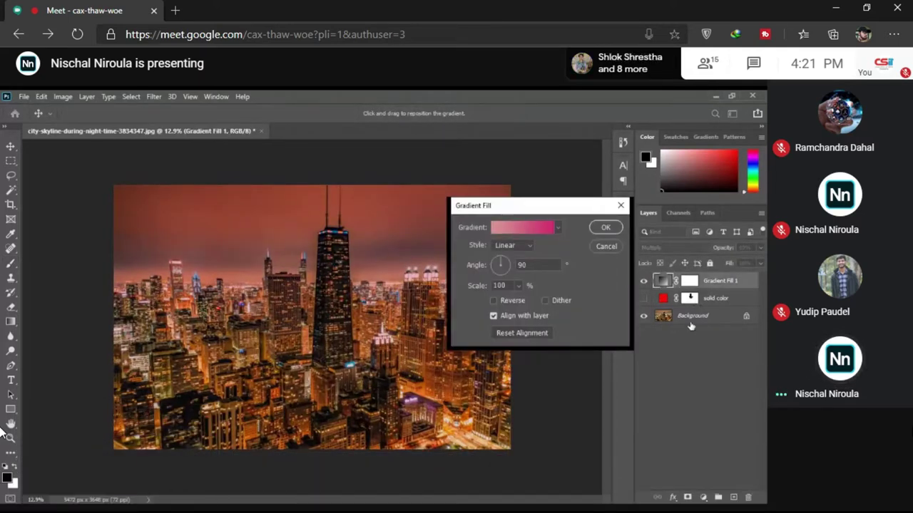
Step: Unmute the microphone to speak during the presentation and mute it again, three times in all
{"action": "mouse_move", "coordinate": [695, 451]}
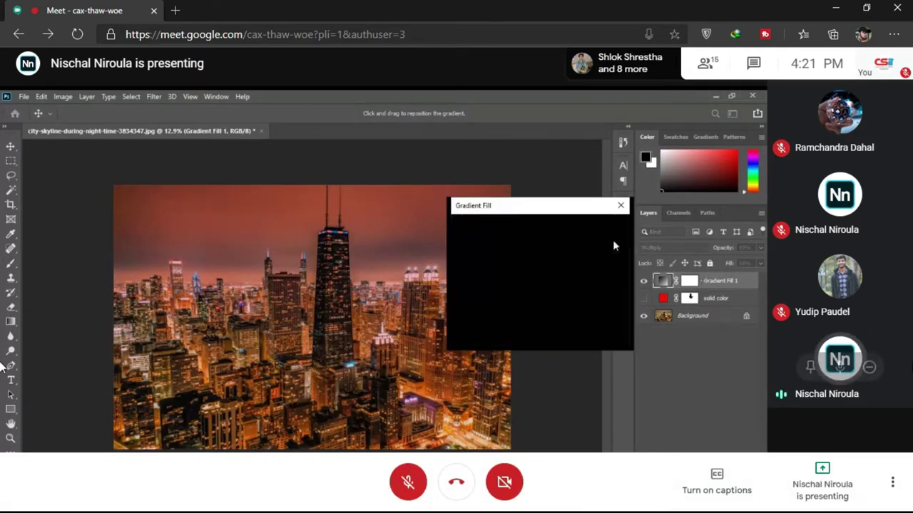
{"action": "mouse_move", "coordinate": [840, 364]}
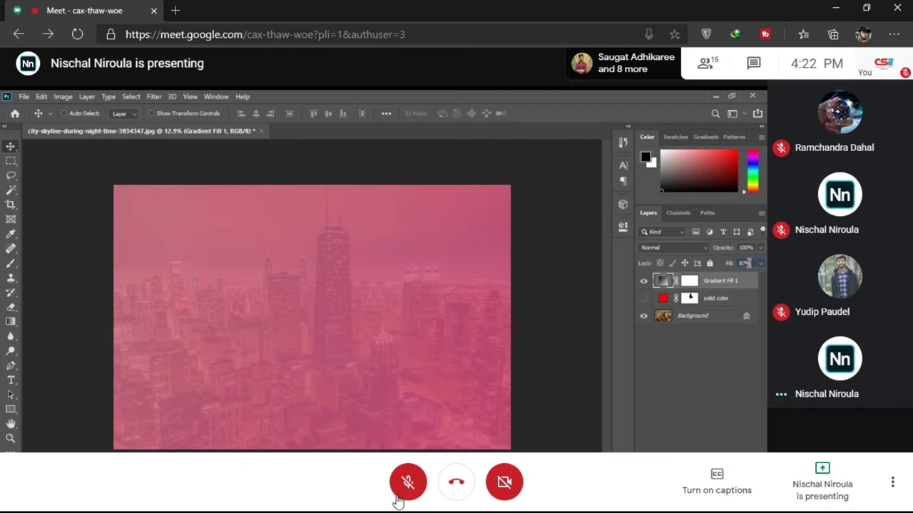
{"action": "left_click", "coordinate": [399, 499]}
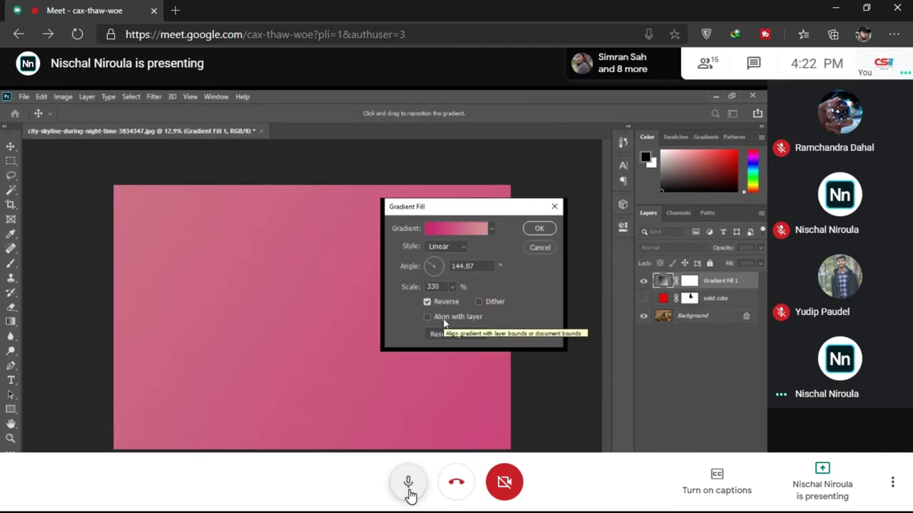
{"action": "left_click", "coordinate": [401, 497]}
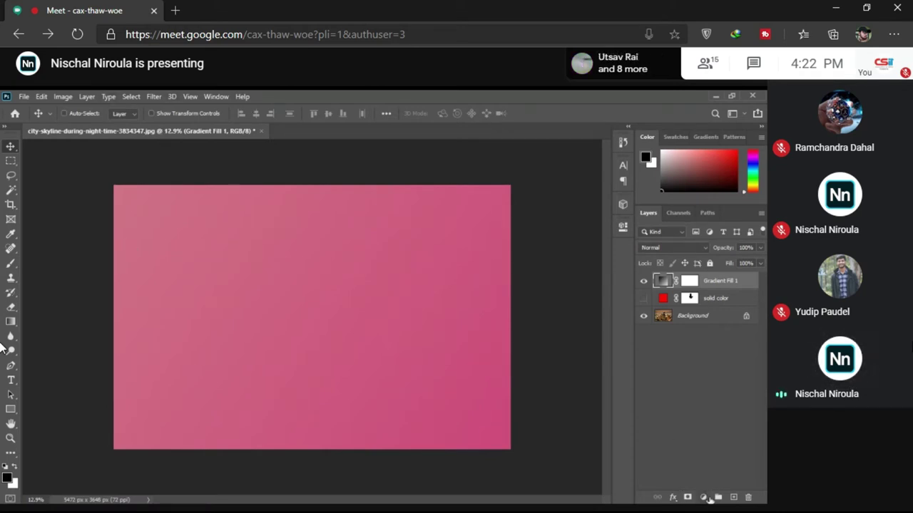
{"action": "mouse_move", "coordinate": [492, 481]}
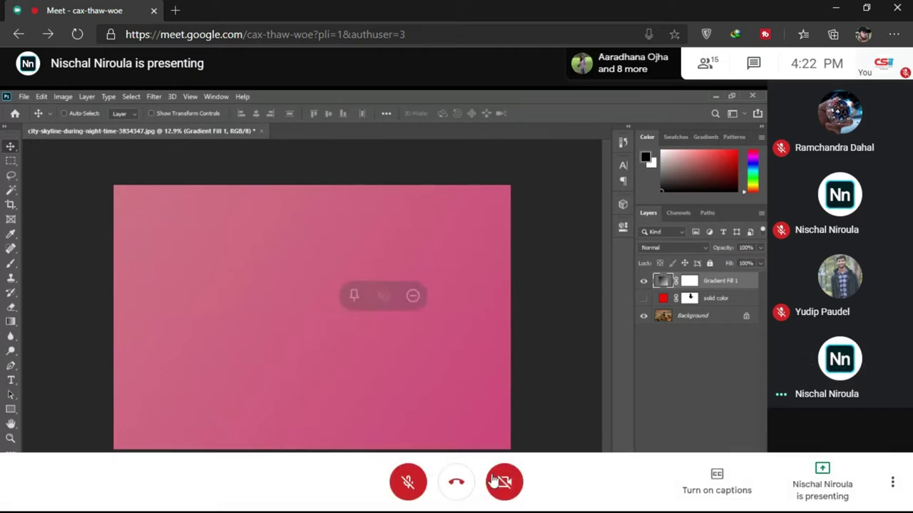
{"action": "left_click", "coordinate": [400, 492]}
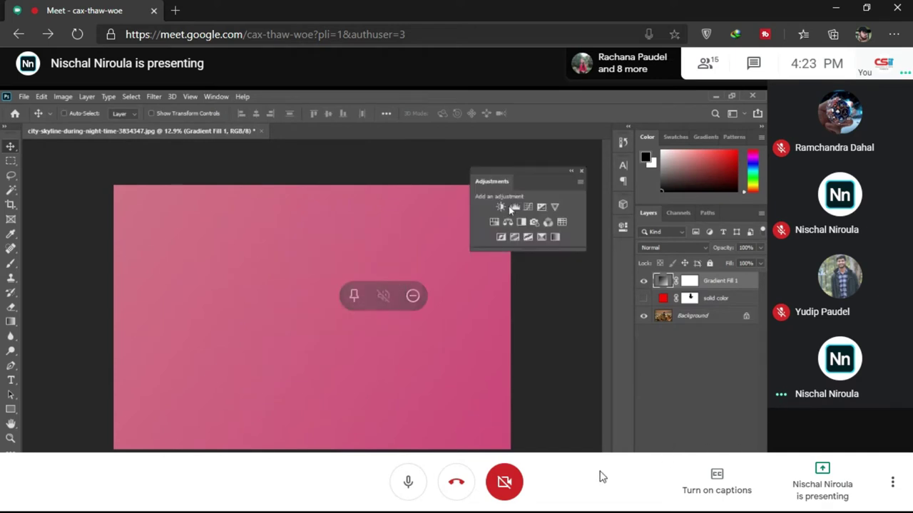
{"action": "left_click", "coordinate": [405, 483]}
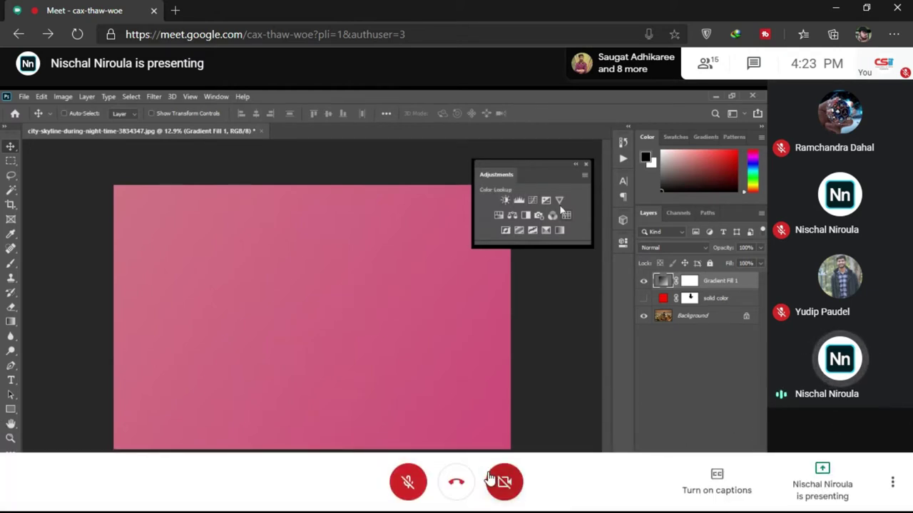
{"action": "mouse_move", "coordinate": [840, 364]}
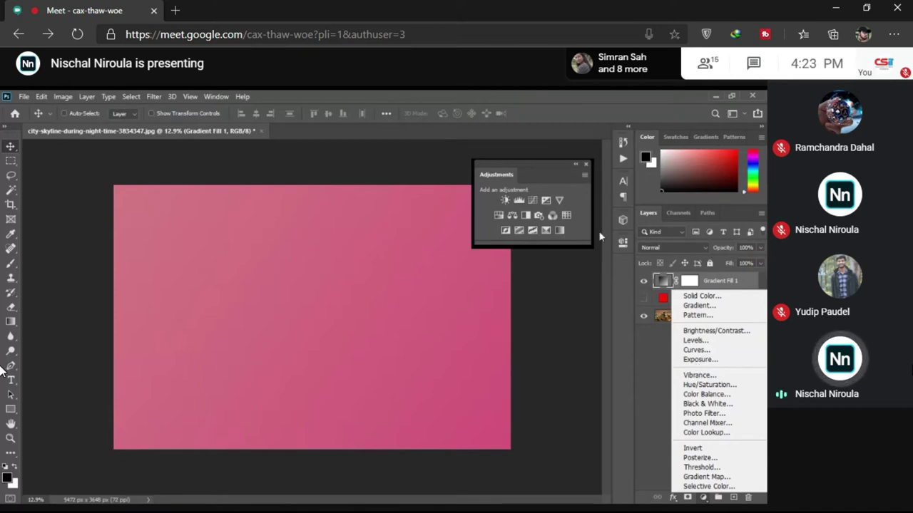
{"action": "mouse_move", "coordinate": [494, 373]}
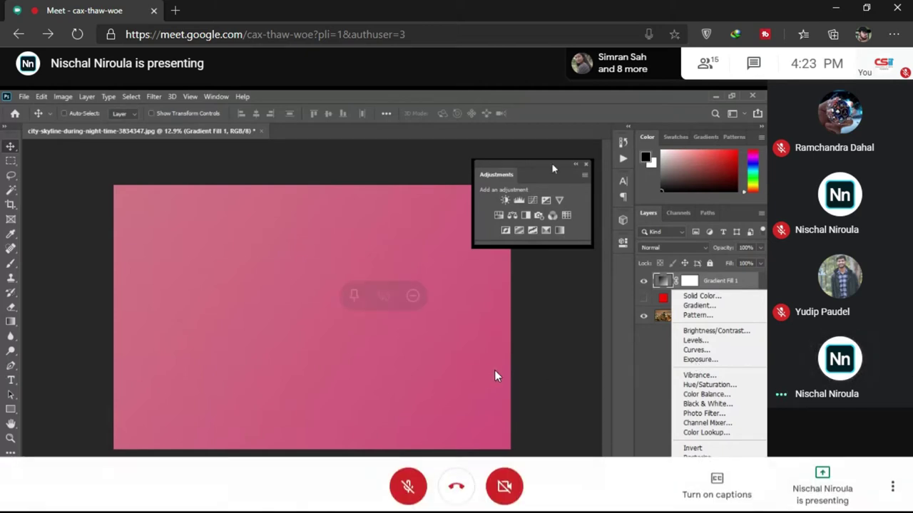
{"action": "left_click", "coordinate": [403, 484]}
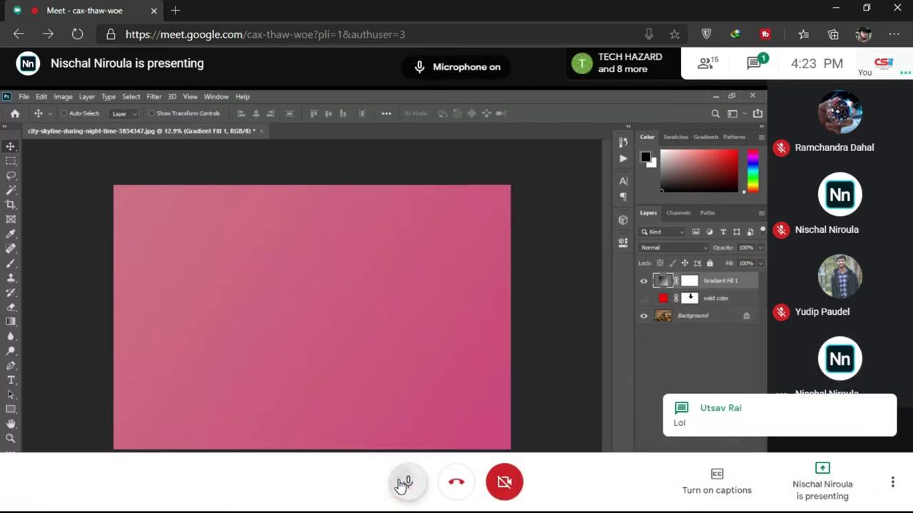
{"action": "left_click", "coordinate": [404, 483]}
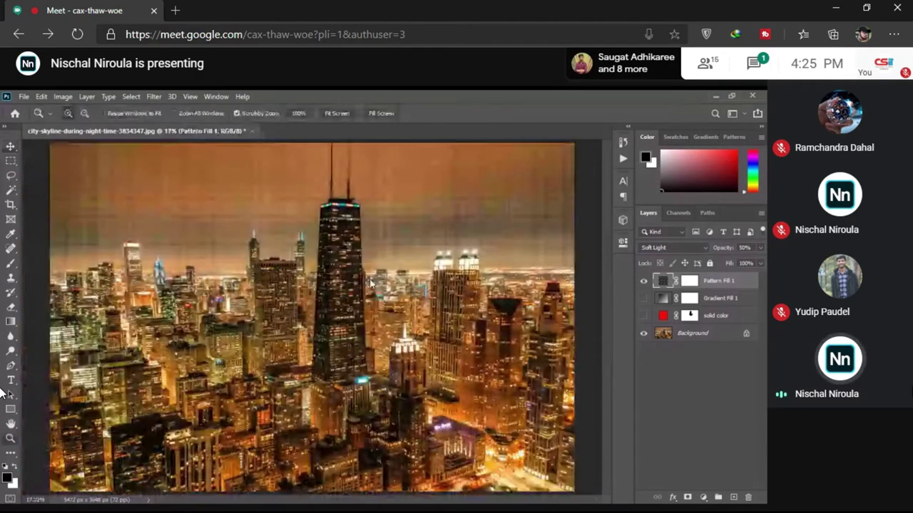
Step: Confirm the pattern fill with Link with Layer enabled and shift the pattern across the canvas using the Move tool
{"action": "double_click", "coordinate": [663, 282]}
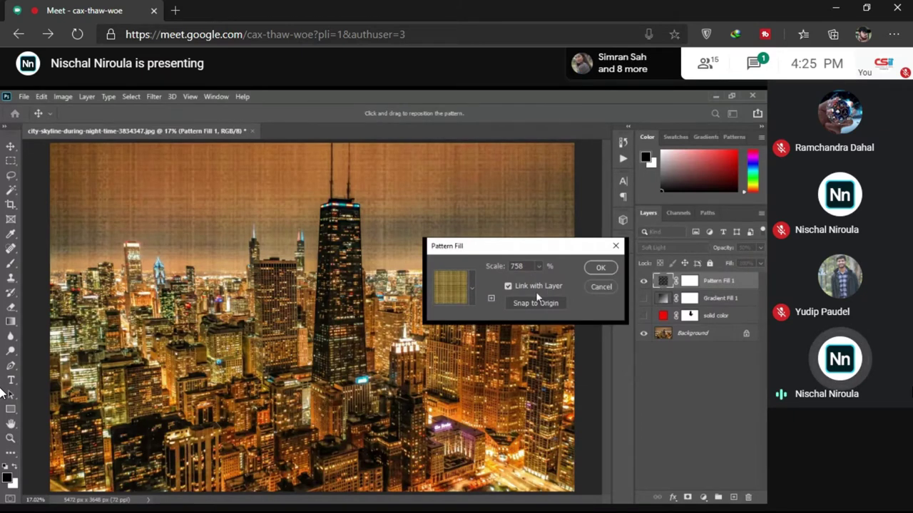
{"action": "left_click", "coordinate": [590, 268]}
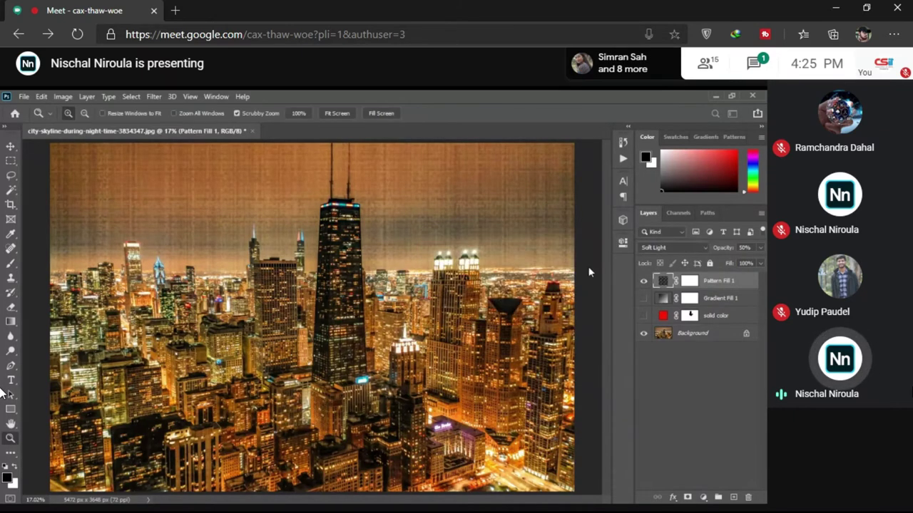
{"action": "key", "text": "v"}
{"action": "left_click_drag", "start_coordinate": [421, 318], "coordinate": [363, 357]}
Step: Set the pattern fill layer to Normal blending at 100% opacity and shift the pattern again
{"action": "key", "text": "shift+alt+n"}
{"action": "key", "text": "0"}
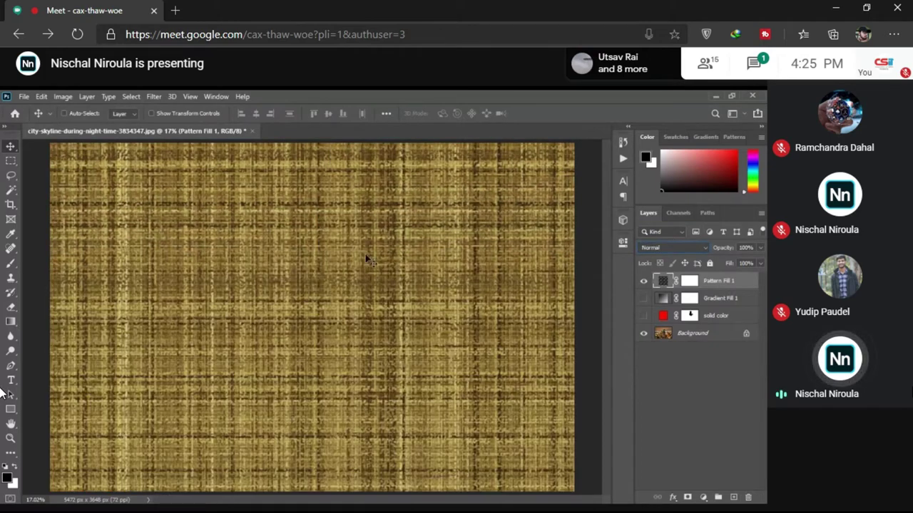
{"action": "left_click_drag", "start_coordinate": [367, 259], "coordinate": [601, 248]}
Step: Turn off Link with Layer for the pattern fill and try to move the pattern on the canvas
{"action": "double_click", "coordinate": [663, 280]}
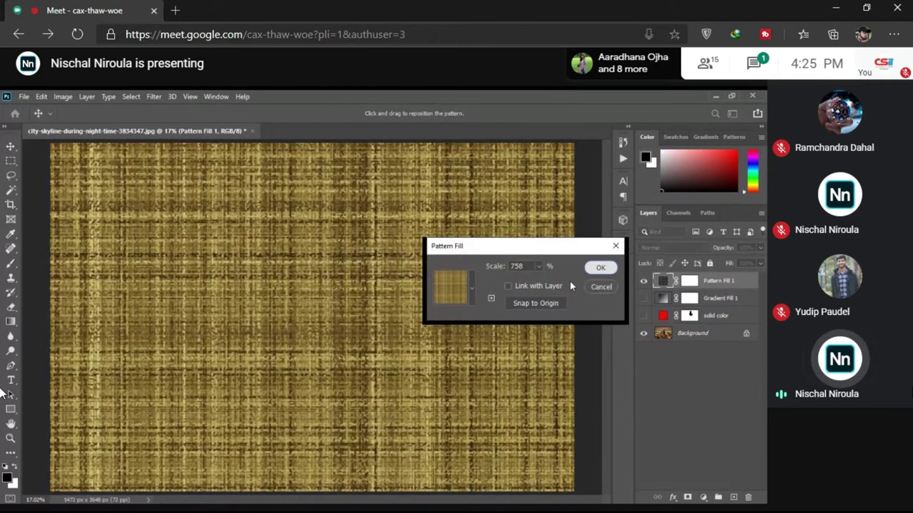
{"action": "left_click", "coordinate": [600, 267]}
{"action": "left_click_drag", "start_coordinate": [358, 317], "coordinate": [269, 318]}
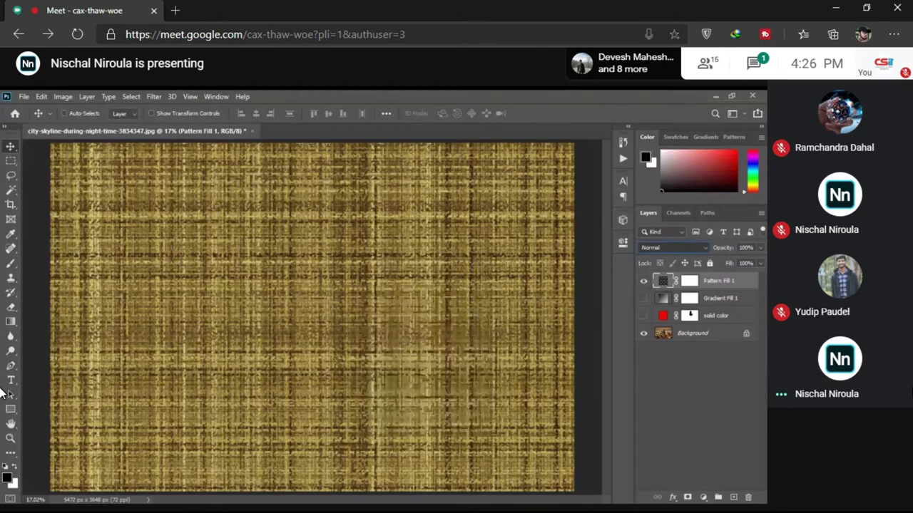
Step: Try Multiply on the pattern fill layer, and settle on Soft Light blending at 52% opacity
{"action": "key", "text": "shift+alt+m"}
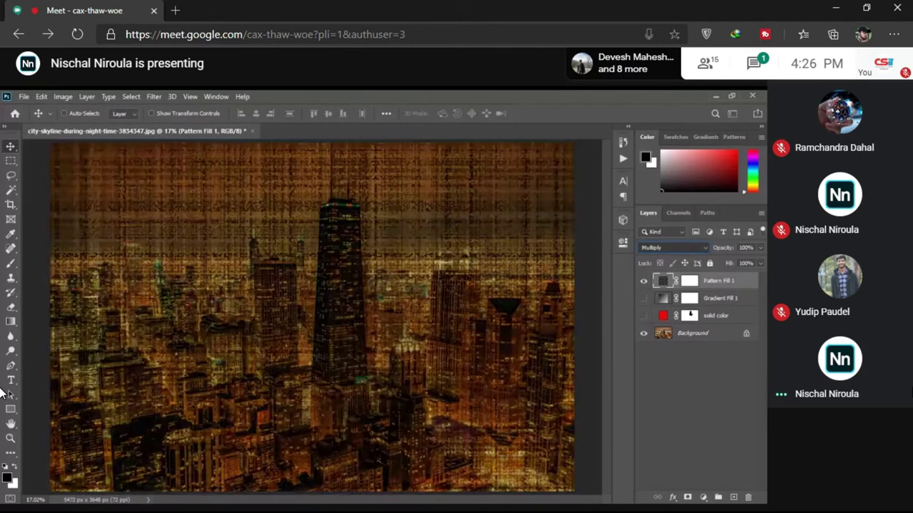
{"action": "scroll", "coordinate": [699, 255], "scroll_direction": "down", "scroll_amount": 10}
{"action": "key", "text": "5"}
{"action": "key", "text": "3"}
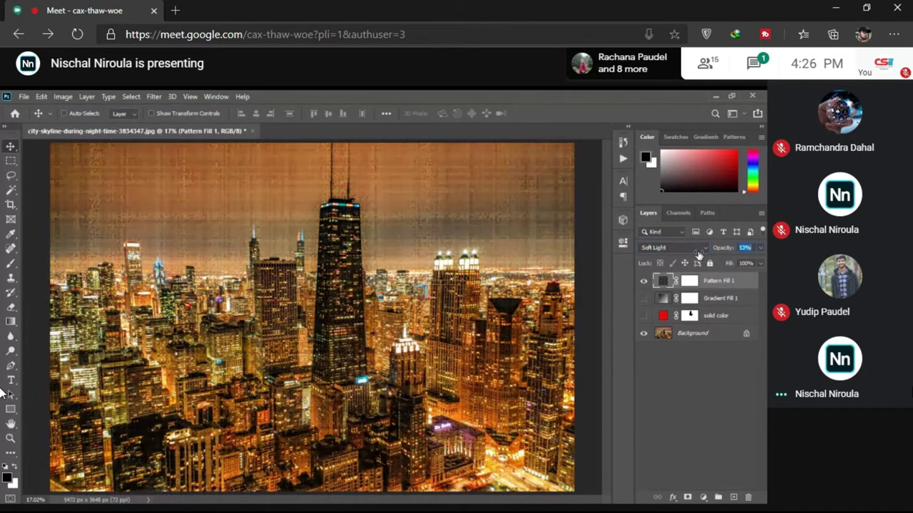
{"action": "key", "text": "5"}
{"action": "key", "text": "2"}
Step: Hide the pattern fill layer and add a Brightness/Contrast adjustment layer above it
{"action": "left_click", "coordinate": [644, 283]}
{"action": "left_click", "coordinate": [703, 497]}
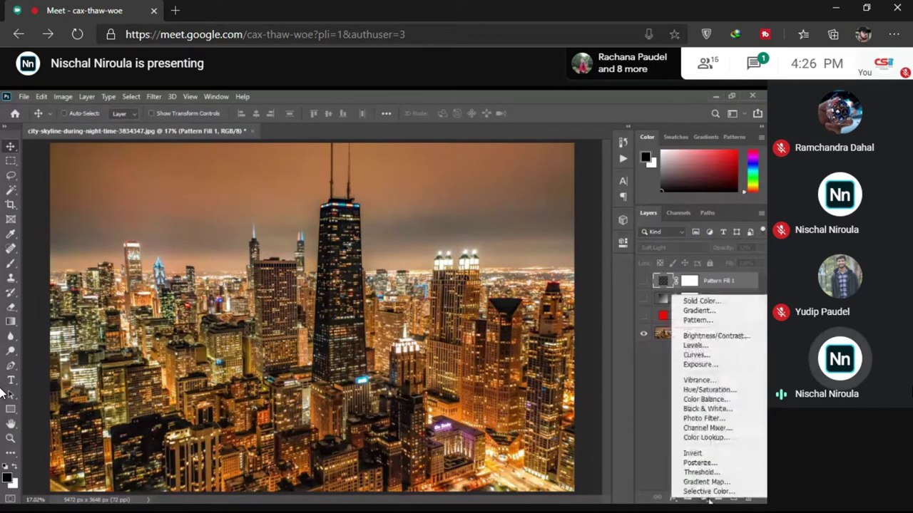
{"action": "left_click", "coordinate": [733, 339]}
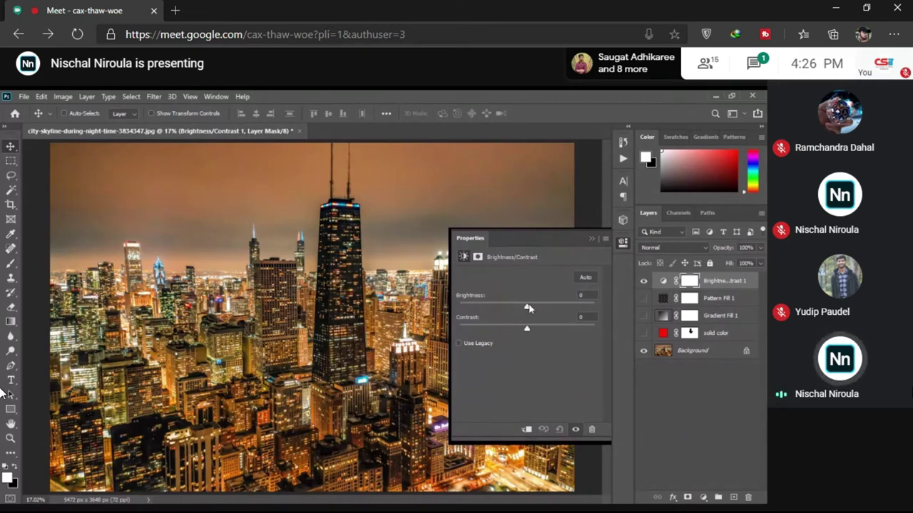
Step: Try brightness 24 with contrast -39, then apply the automatic correction and raise the brightness to about 73
{"action": "left_click_drag", "start_coordinate": [528, 308], "coordinate": [476, 331]}
{"action": "left_click_drag", "start_coordinate": [519, 306], "coordinate": [539, 312]}
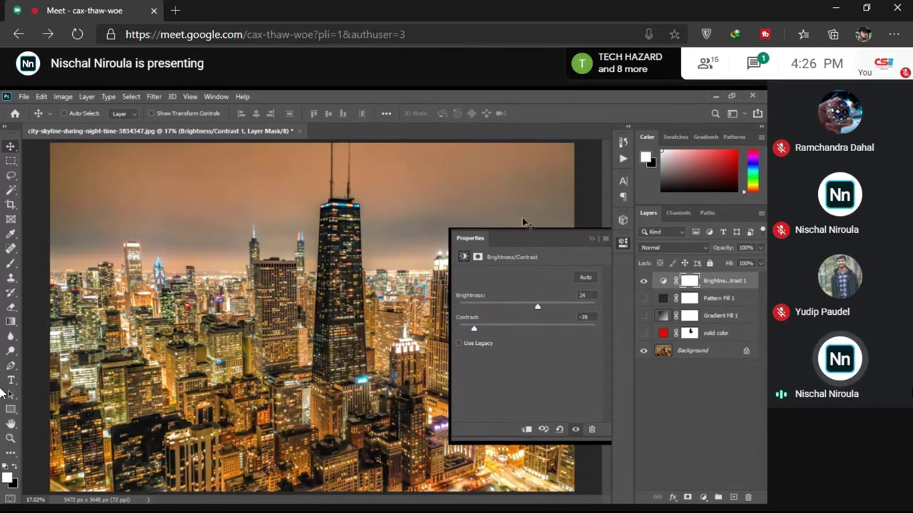
{"action": "left_click", "coordinate": [593, 278]}
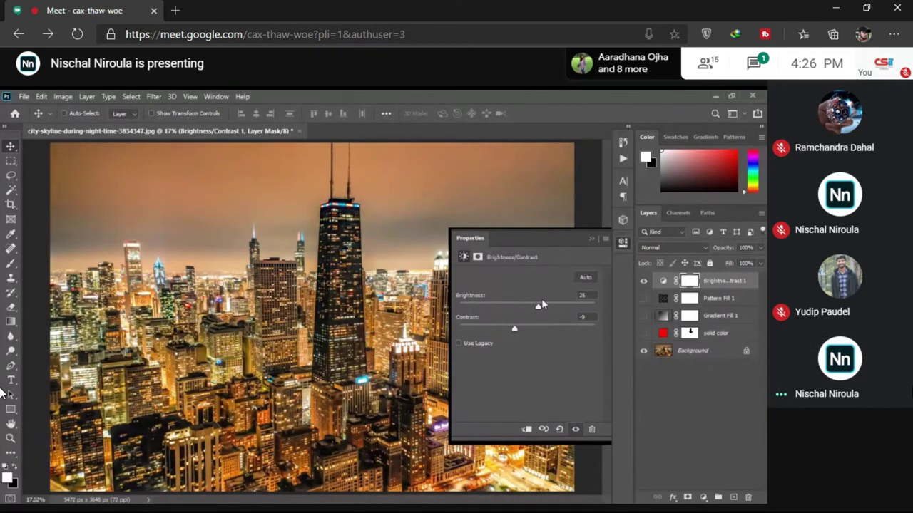
{"action": "mouse_move", "coordinate": [541, 300]}
{"action": "left_mouse_down"}
{"action": "mouse_move", "coordinate": [524, 303]}
{"action": "mouse_move", "coordinate": [557, 305]}
{"action": "left_mouse_up"}
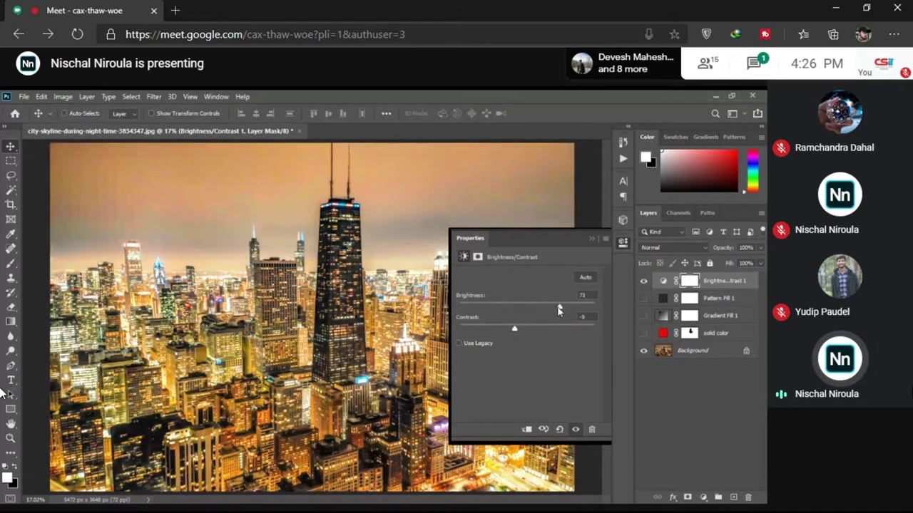
Step: Hide the Brightness/Contrast layer and add a Levels adjustment layer above it
{"action": "left_click", "coordinate": [713, 281]}
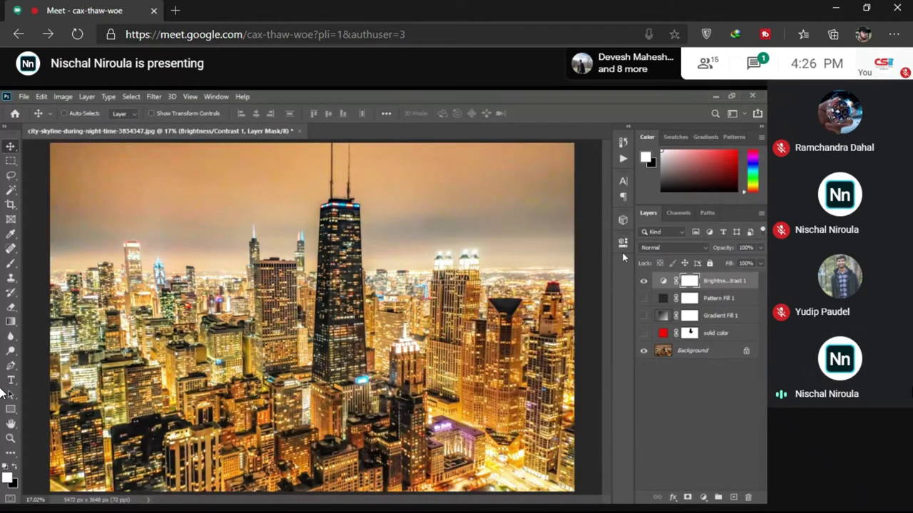
{"action": "left_click", "coordinate": [644, 282]}
{"action": "left_click", "coordinate": [703, 497]}
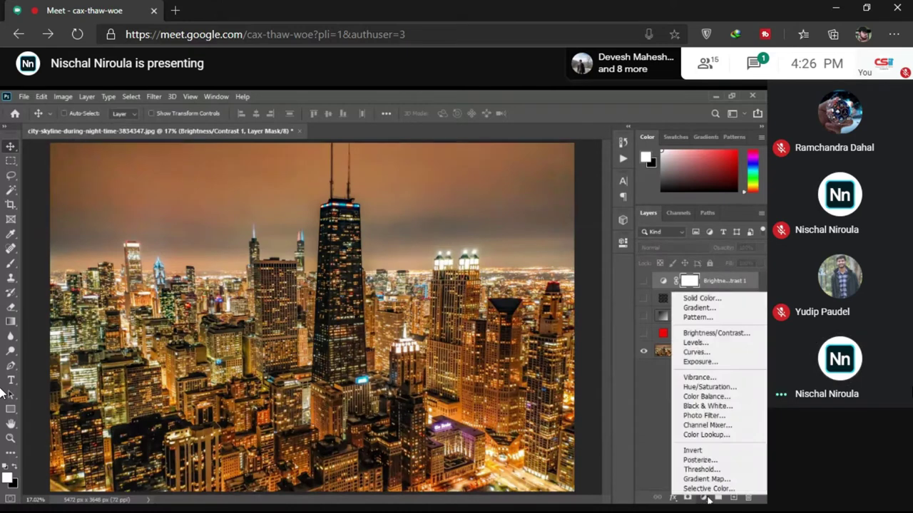
{"action": "left_click", "coordinate": [695, 343]}
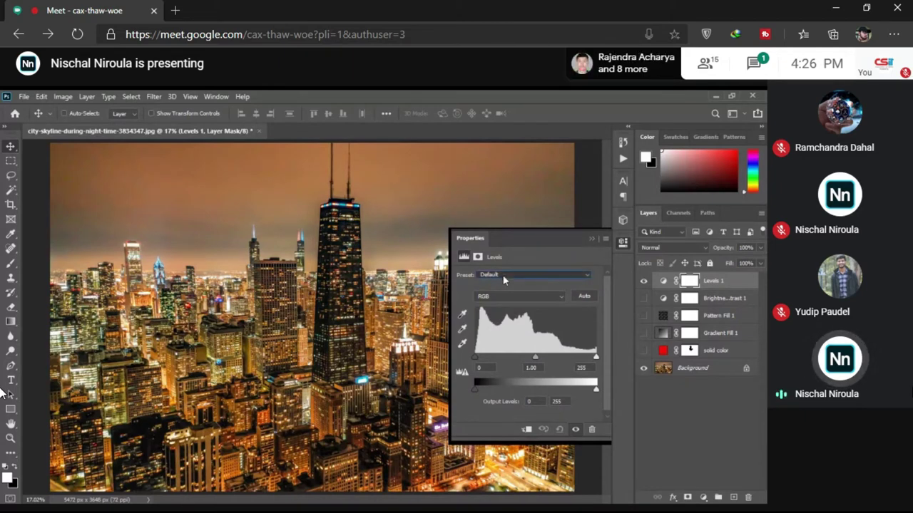
{"action": "scroll", "coordinate": [504, 280], "scroll_direction": "down", "scroll_amount": 1}
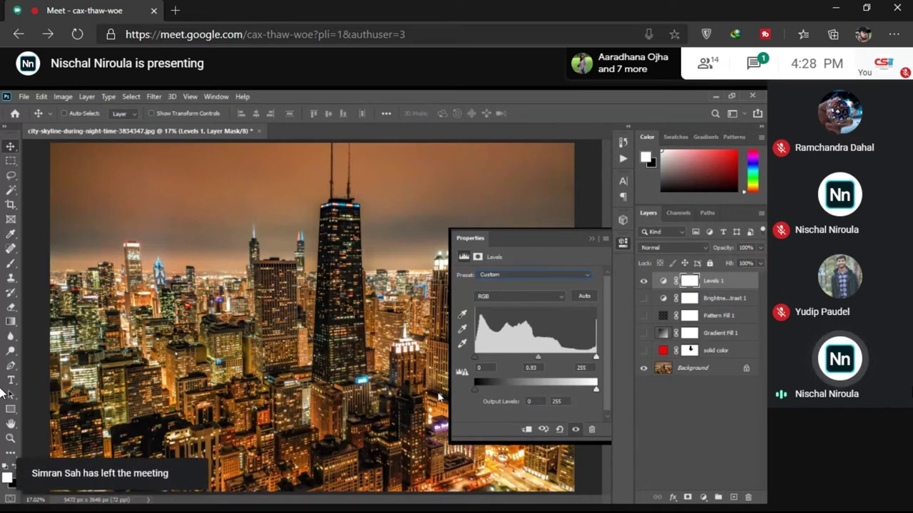
Step: Try lowering the white output level on the RGB channel, undo it, and switch the Levels adjustment to the Red channel
{"action": "left_click_drag", "start_coordinate": [596, 389], "coordinate": [572, 389]}
{"action": "key", "text": "ctrl+z"}
{"action": "key", "text": "alt+3"}
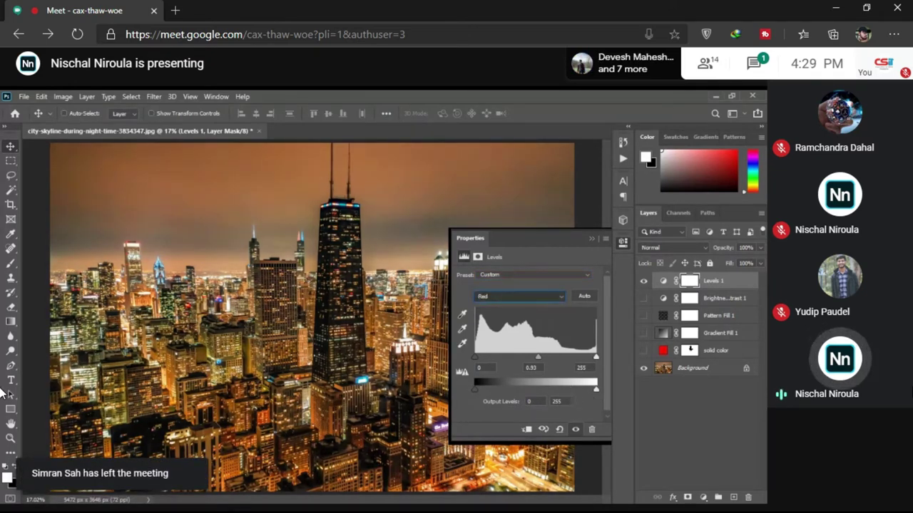
{"action": "key", "text": "ctrl+z"}
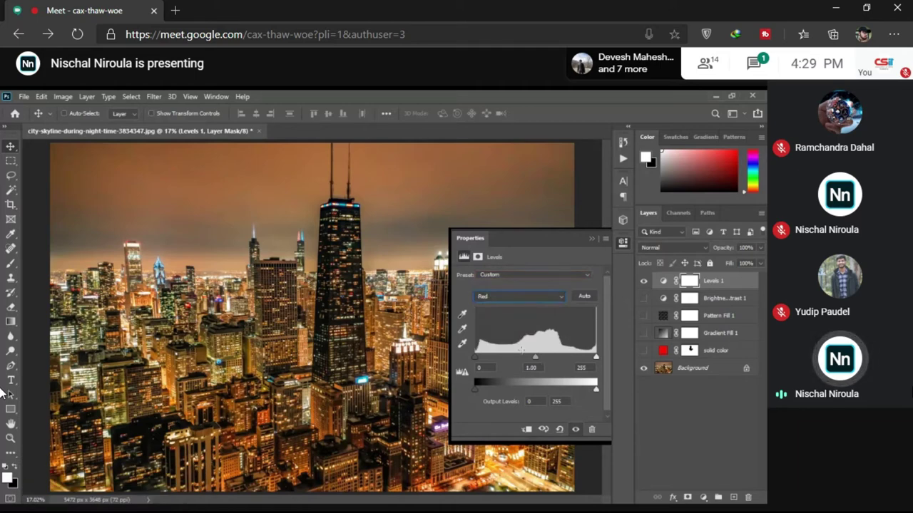
Step: Try raising the Red channel's black input level, including 21, and return it to 0
{"action": "left_click_drag", "start_coordinate": [475, 356], "coordinate": [532, 359]}
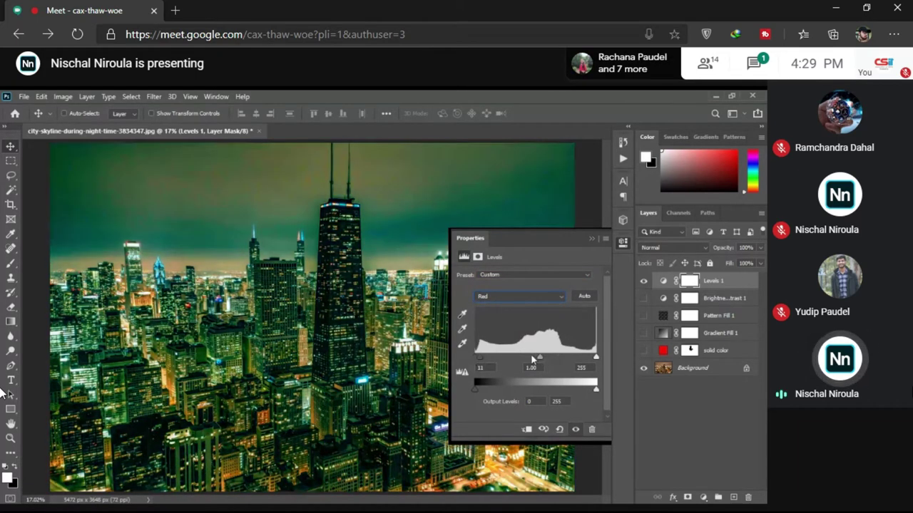
{"action": "key", "text": "ctrl+z"}
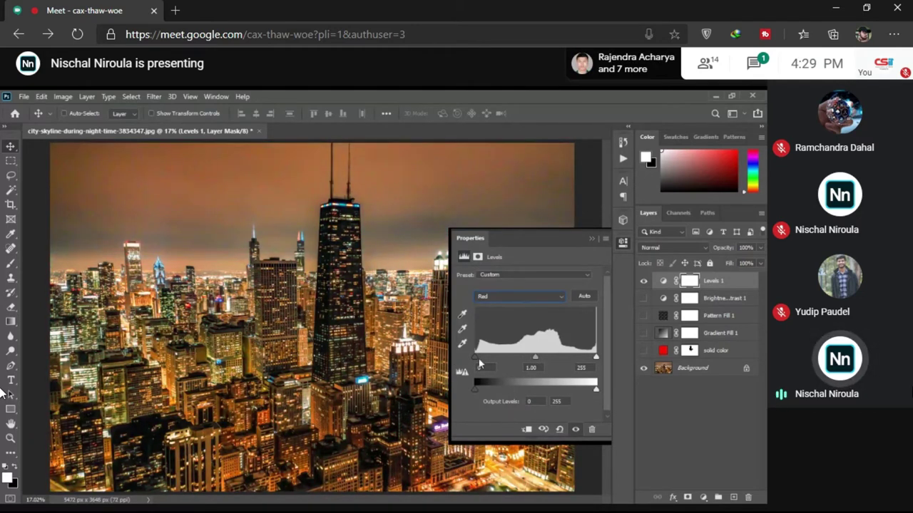
{"action": "left_click_drag", "start_coordinate": [478, 359], "coordinate": [485, 358]}
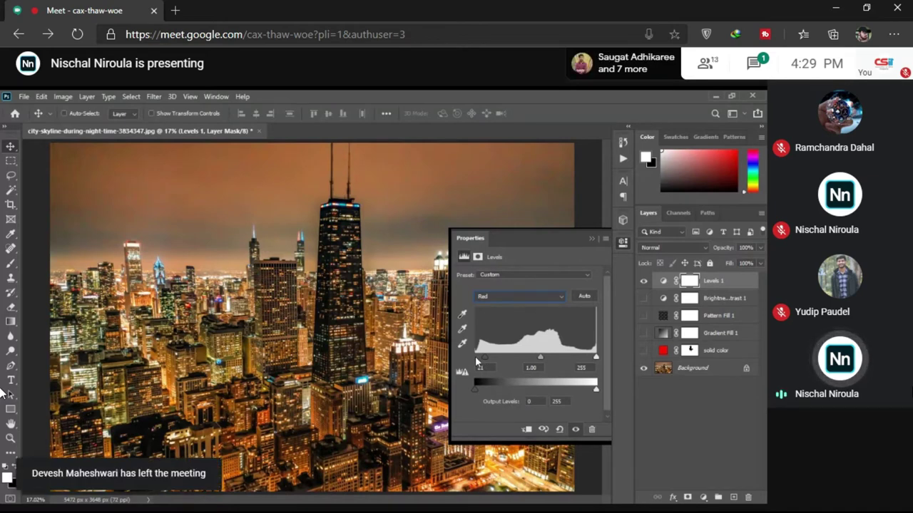
{"action": "left_click_drag", "start_coordinate": [483, 358], "coordinate": [476, 352]}
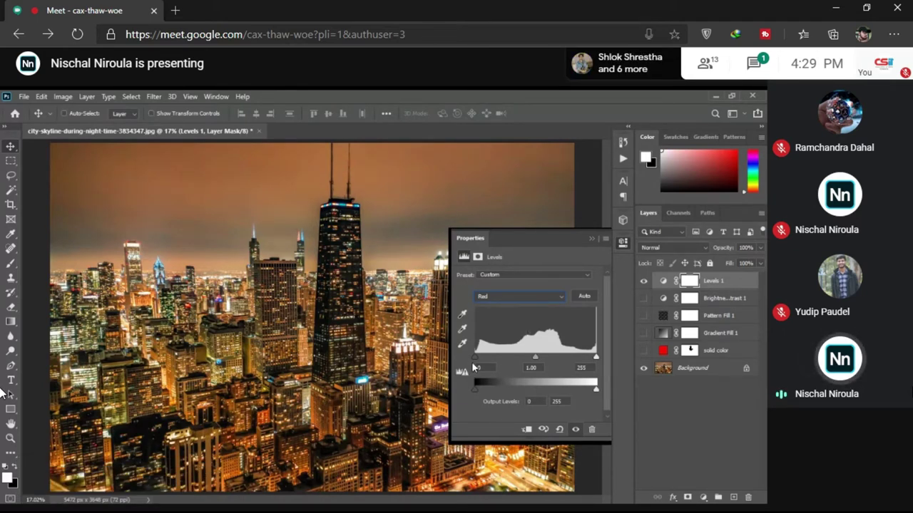
{"action": "mouse_move", "coordinate": [472, 363]}
{"action": "left_mouse_down"}
{"action": "mouse_move", "coordinate": [531, 361]}
{"action": "mouse_move", "coordinate": [475, 358]}
{"action": "left_mouse_up"}
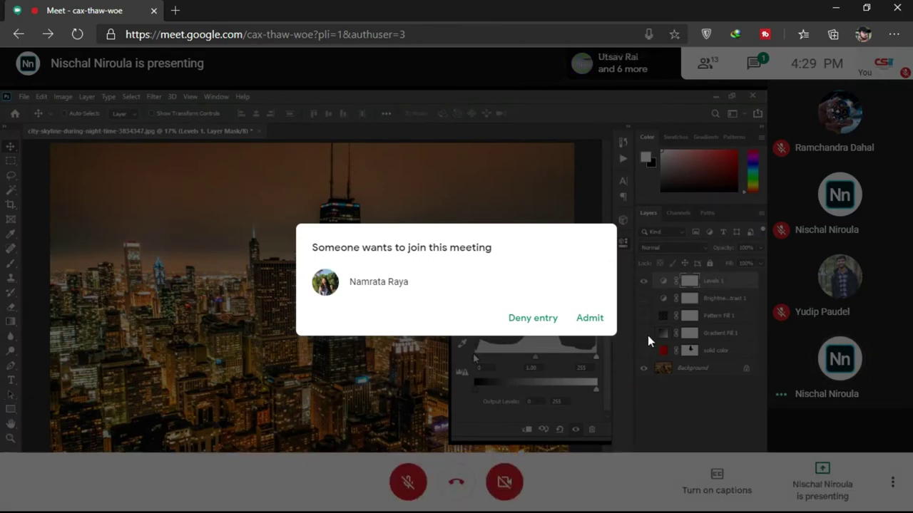
Step: Admit the waiting participant to the Google Meet call
{"action": "left_click", "coordinate": [597, 319]}
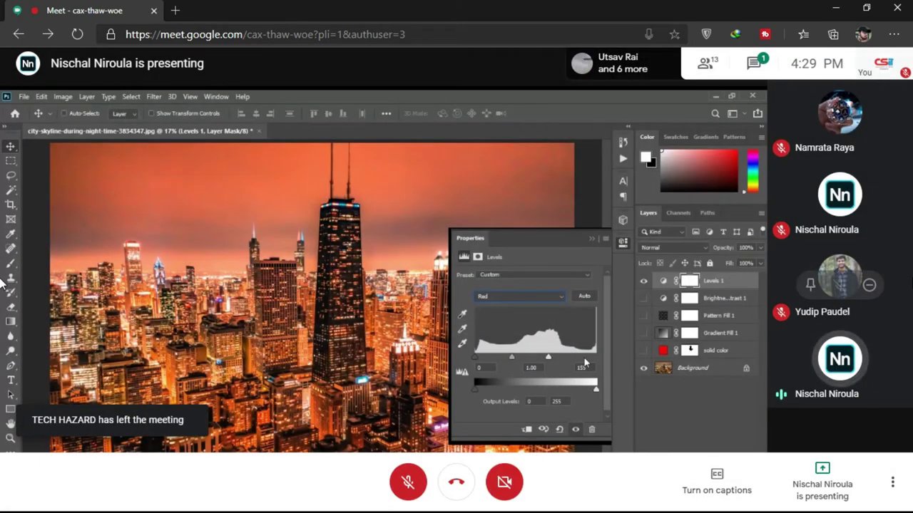
Step: Try a white input level of 131 on the Red channel, and settle on 253
{"action": "left_click_drag", "start_coordinate": [548, 358], "coordinate": [578, 366]}
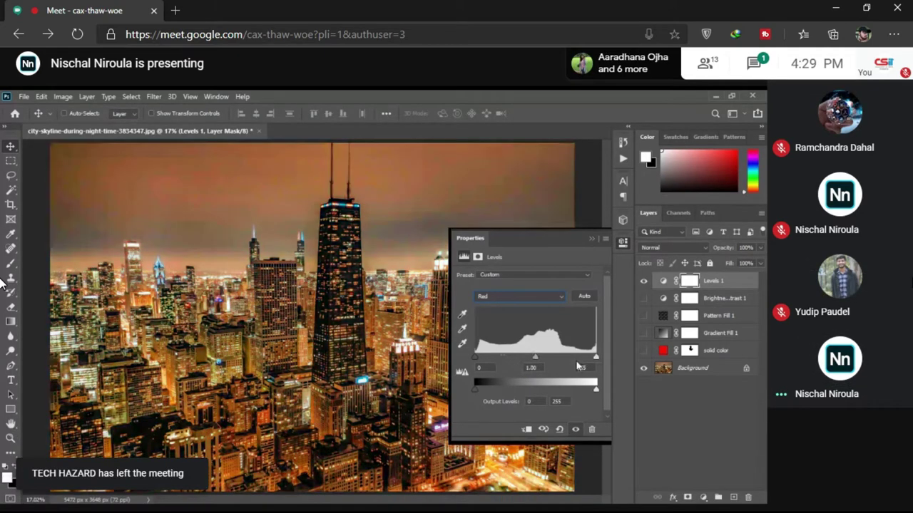
{"action": "type", "text": "131"}
{"action": "key", "text": "Return"}
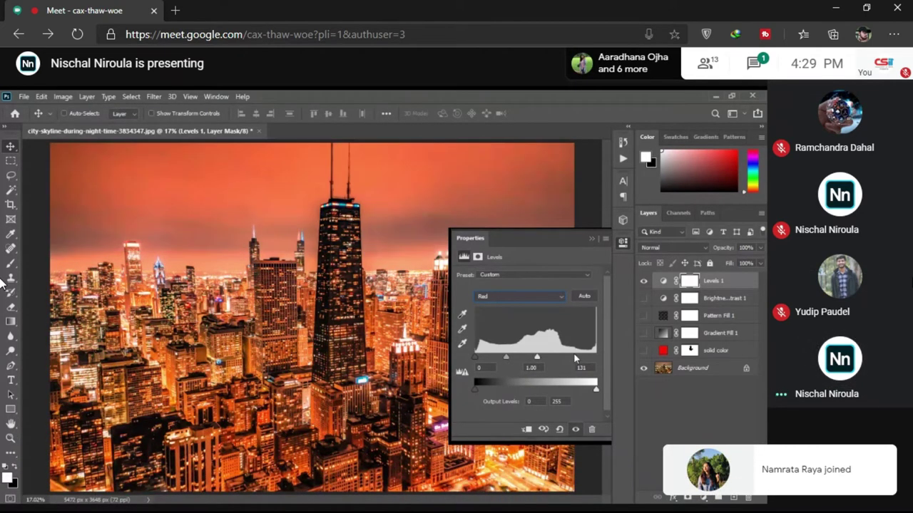
{"action": "left_click_drag", "start_coordinate": [576, 358], "coordinate": [595, 356]}
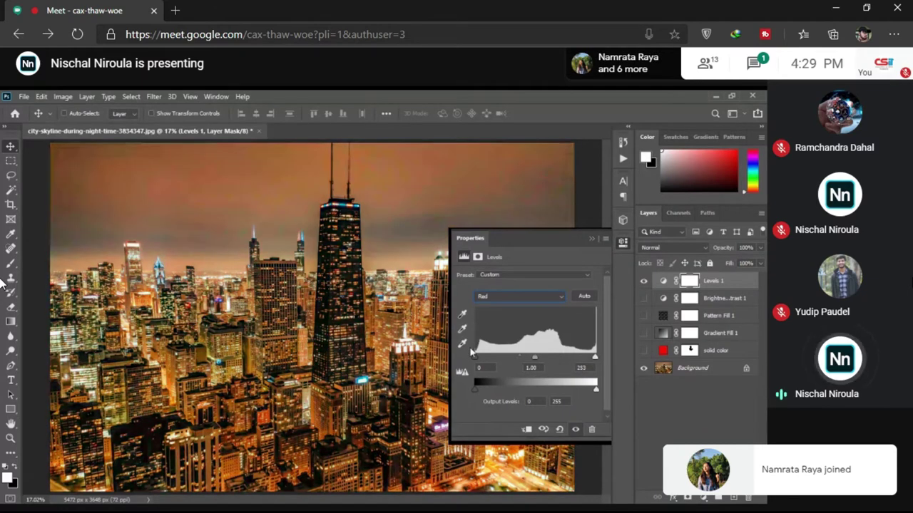
Step: Try changing the Red channel's output levels, including white at 63, undo the changes, and return to the RGB channel
{"action": "left_click_drag", "start_coordinate": [472, 354], "coordinate": [520, 388]}
{"action": "key", "text": "ctrl+z"}
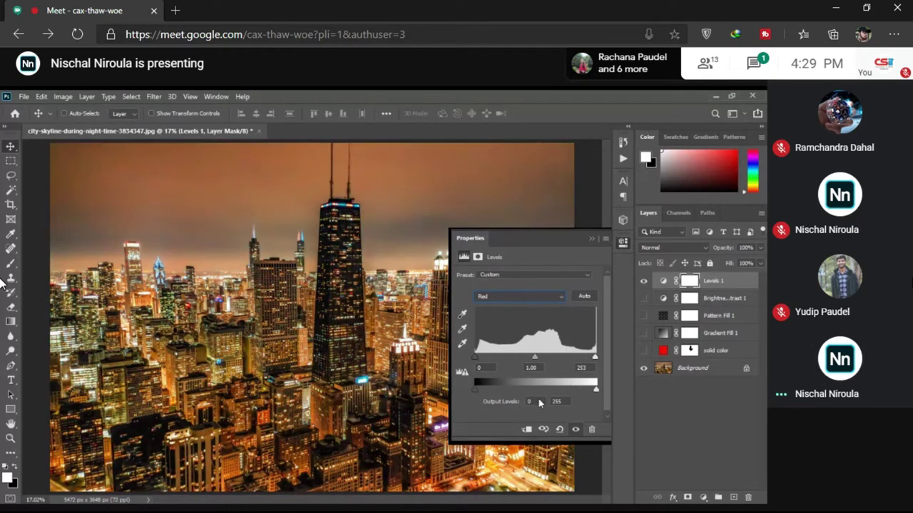
{"action": "left_click_drag", "start_coordinate": [588, 390], "coordinate": [504, 390]}
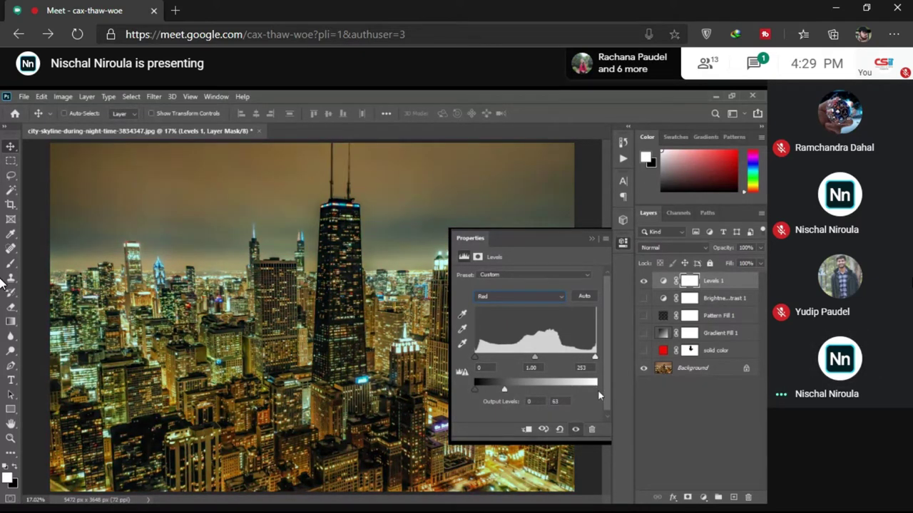
{"action": "key", "text": "ctrl+z"}
{"action": "scroll", "coordinate": [546, 292], "scroll_direction": "up", "scroll_amount": 1}
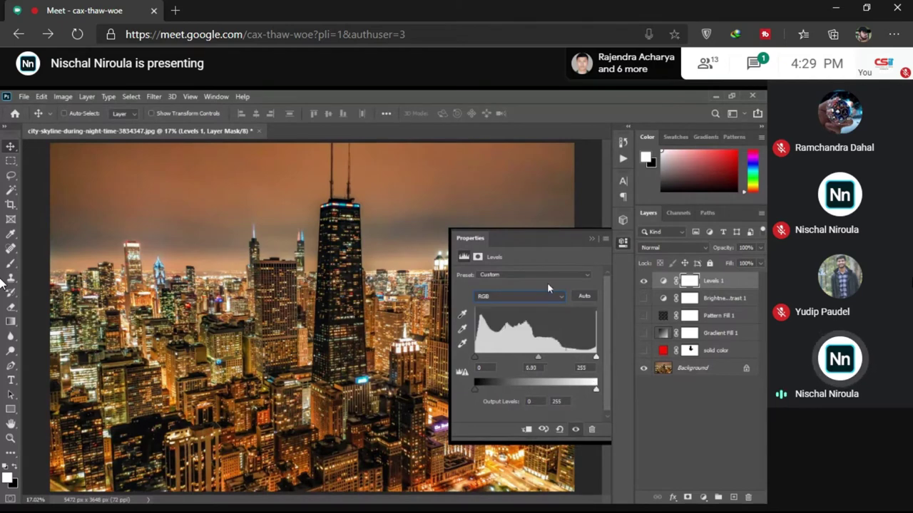
Step: Hide the Levels layer and add a Curves adjustment layer above it
{"action": "left_click", "coordinate": [622, 242]}
{"action": "left_click", "coordinate": [643, 281]}
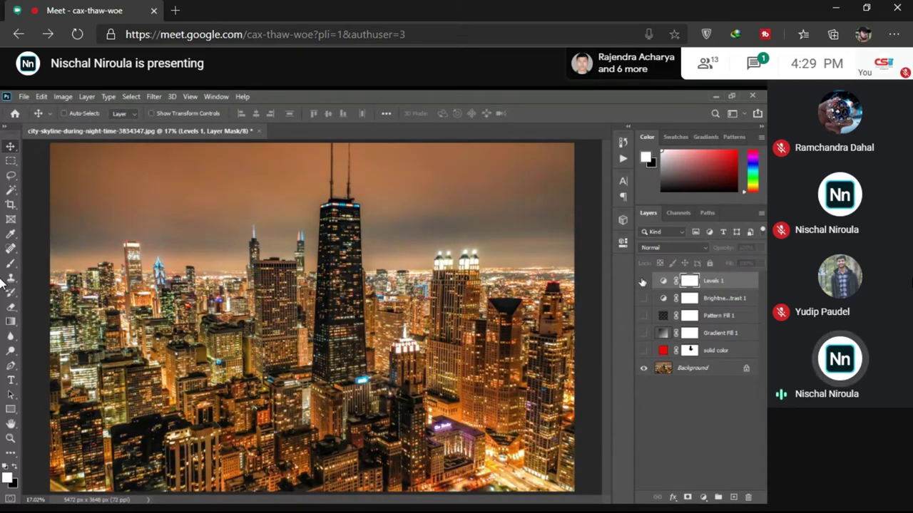
{"action": "left_click", "coordinate": [703, 497]}
{"action": "left_click", "coordinate": [704, 356]}
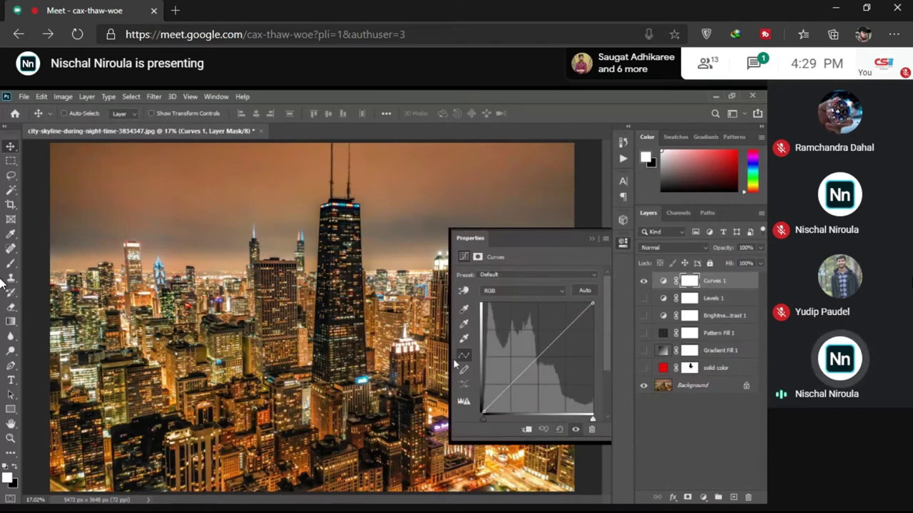
Step: Try the Color Negative and Cross Process curve presets, and return to Default
{"action": "scroll", "coordinate": [525, 275], "scroll_direction": "down", "scroll_amount": 1}
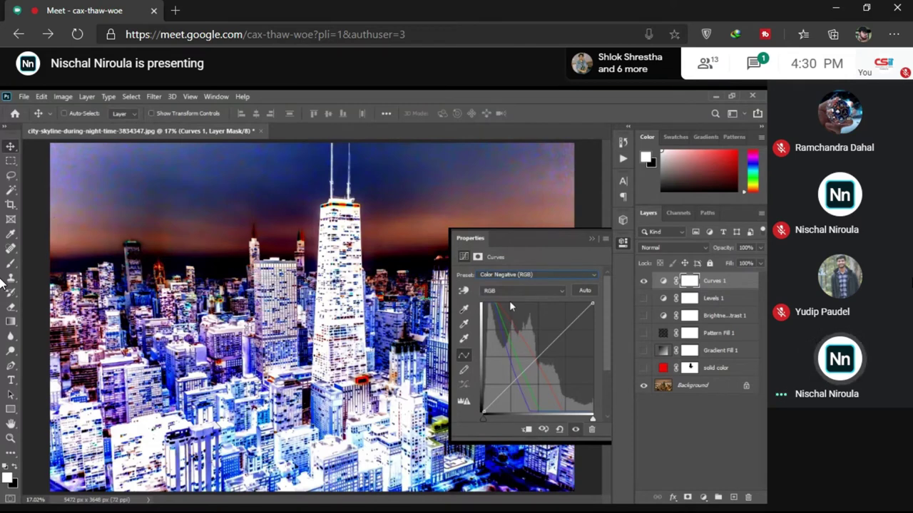
{"action": "key", "text": "Down"}
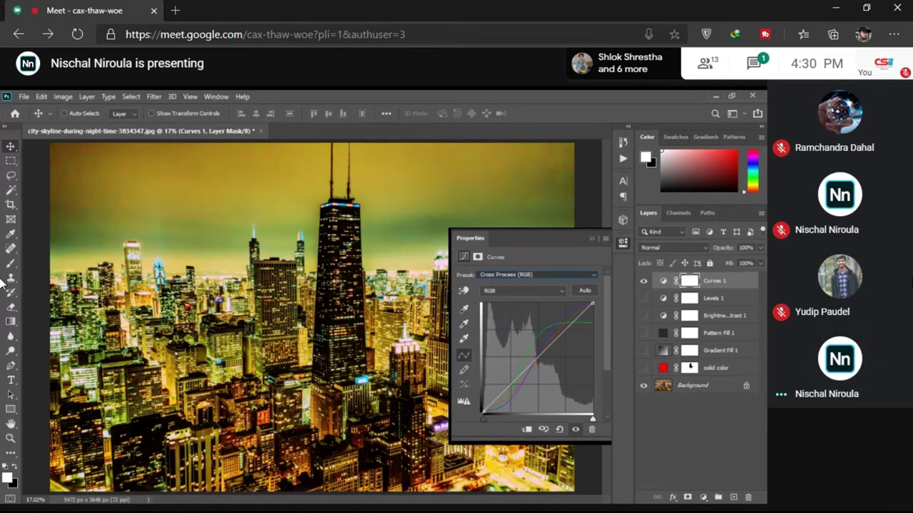
{"action": "key", "text": "Up"}
{"action": "key", "text": "Up"}
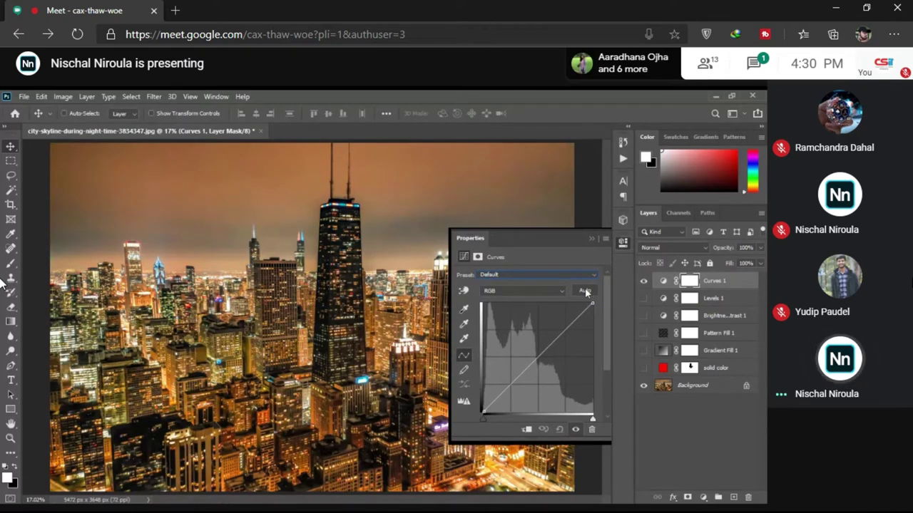
Step: Apply the automatic curve correction and pull its middle point back onto the diagonal
{"action": "left_click", "coordinate": [585, 292]}
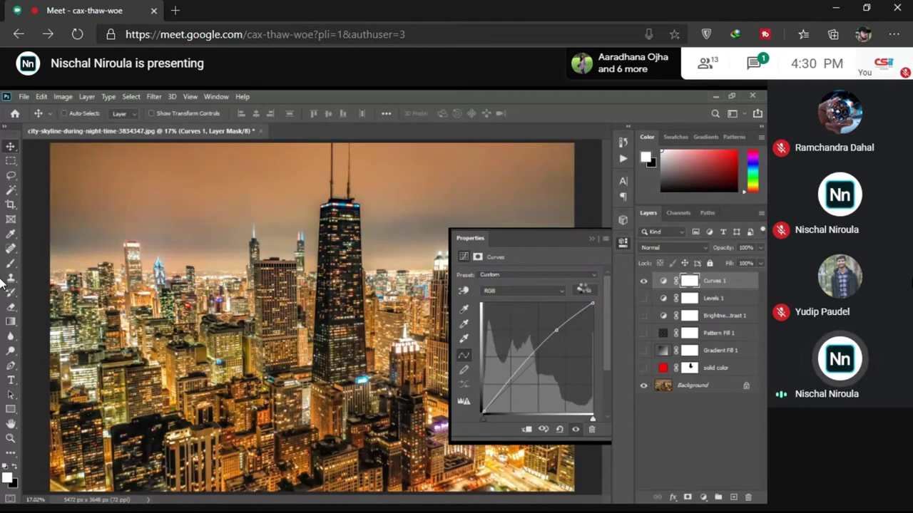
{"action": "left_click_drag", "start_coordinate": [556, 330], "coordinate": [562, 333]}
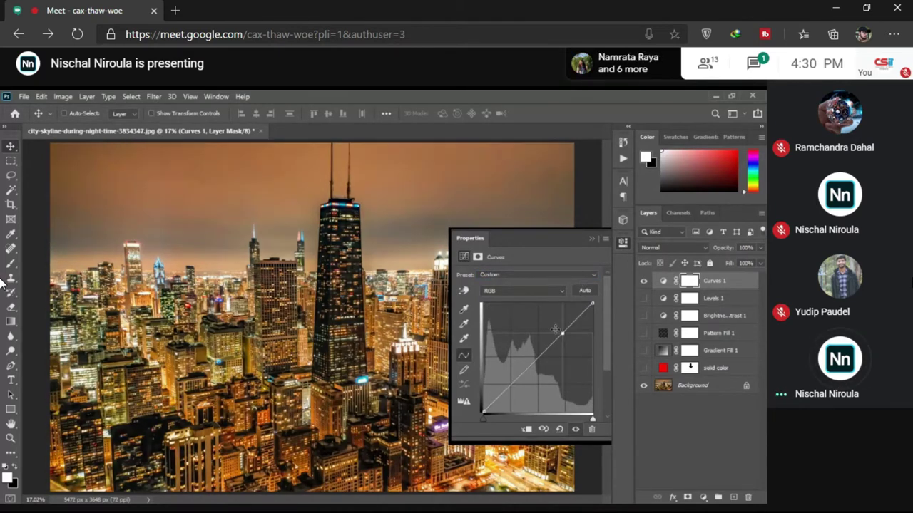
Step: Reset the curve to the Default preset and raise the black end point of the RGB curve
{"action": "left_click", "coordinate": [541, 275]}
{"action": "left_click", "coordinate": [554, 278]}
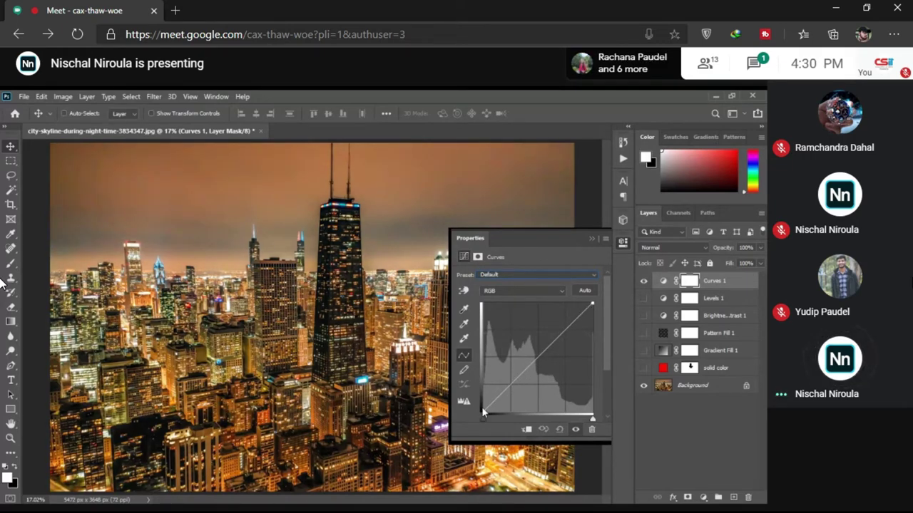
{"action": "left_click_drag", "start_coordinate": [482, 410], "coordinate": [483, 358]}
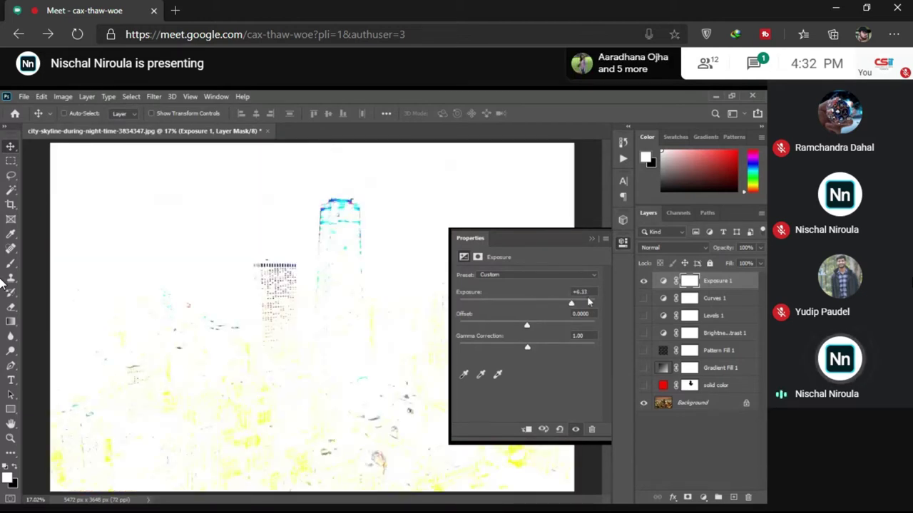
Step: Try a strongly negative exposure and the Minus 2.0 preset on the Exposure layer, and raise the exposure to about +3.31
{"action": "left_click_drag", "start_coordinate": [588, 302], "coordinate": [473, 304]}
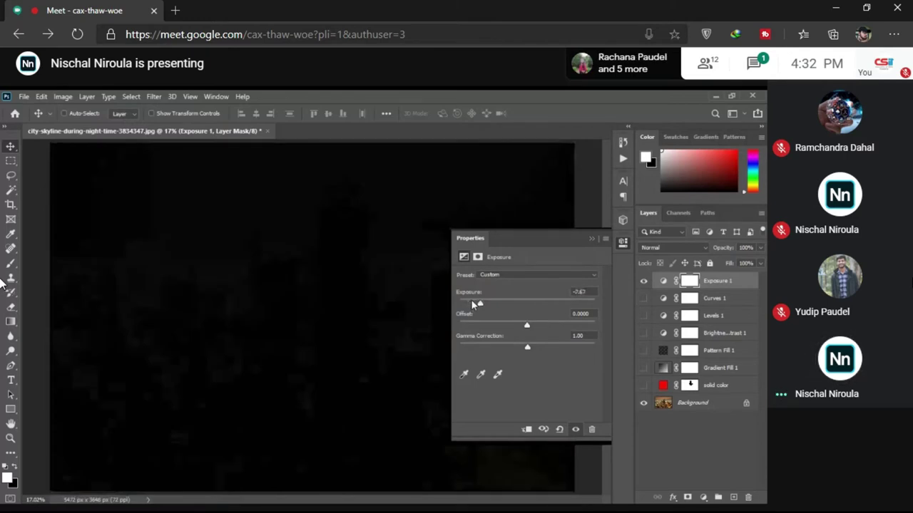
{"action": "left_click_drag", "start_coordinate": [474, 304], "coordinate": [508, 305]}
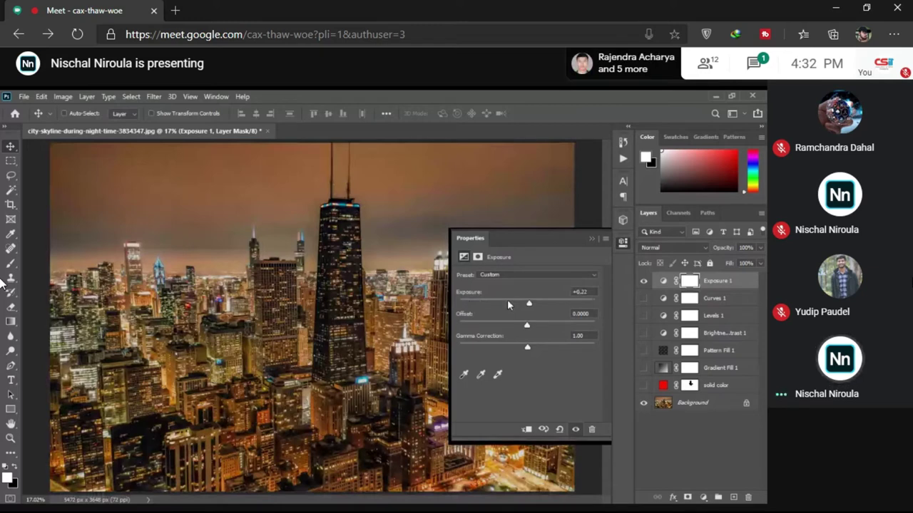
{"action": "left_click", "coordinate": [507, 299]}
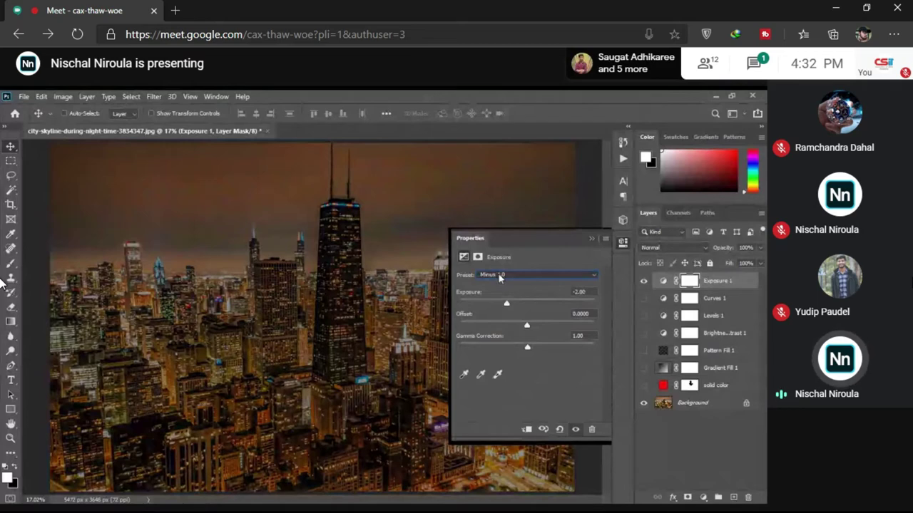
{"action": "left_click", "coordinate": [523, 305]}
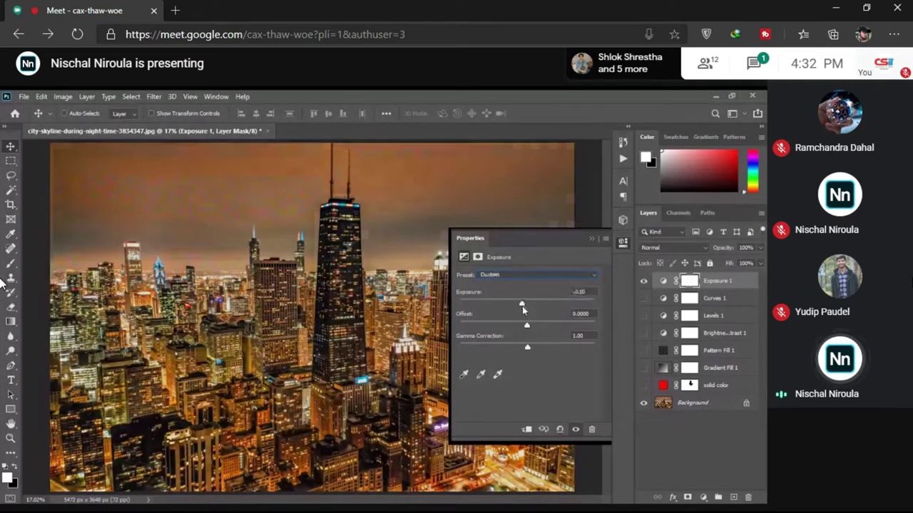
{"action": "left_click_drag", "start_coordinate": [523, 306], "coordinate": [547, 310]}
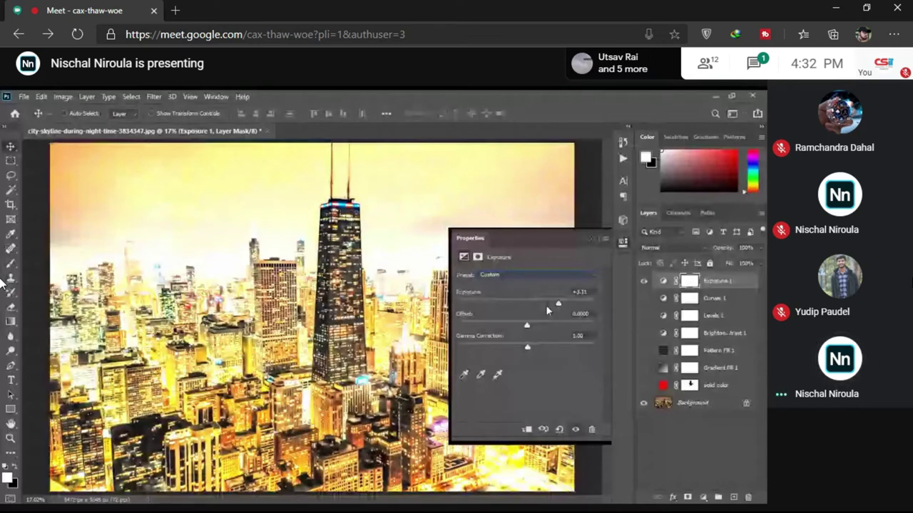
Step: Try offsets of about -0.03 and +0.025 on the Exposure layer, and set its offset and exposure back to 0
{"action": "left_click_drag", "start_coordinate": [546, 308], "coordinate": [523, 326]}
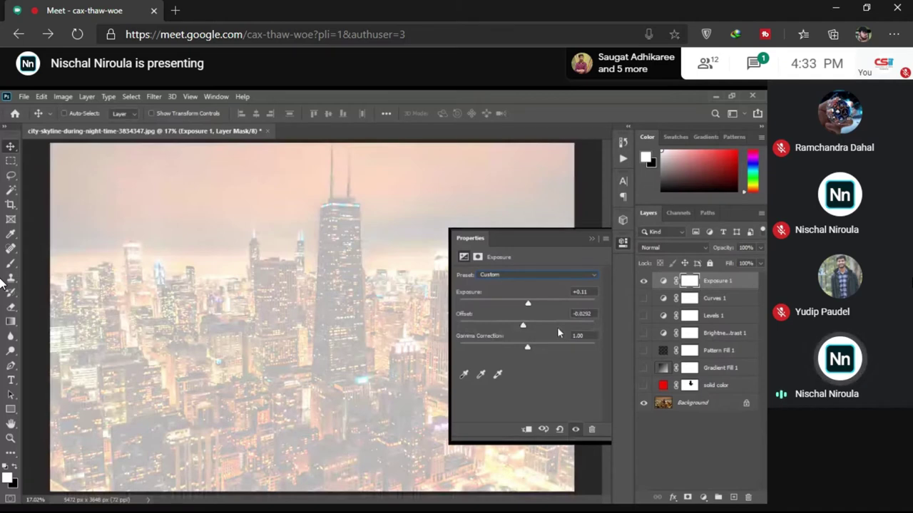
{"action": "left_click_drag", "start_coordinate": [558, 332], "coordinate": [507, 341]}
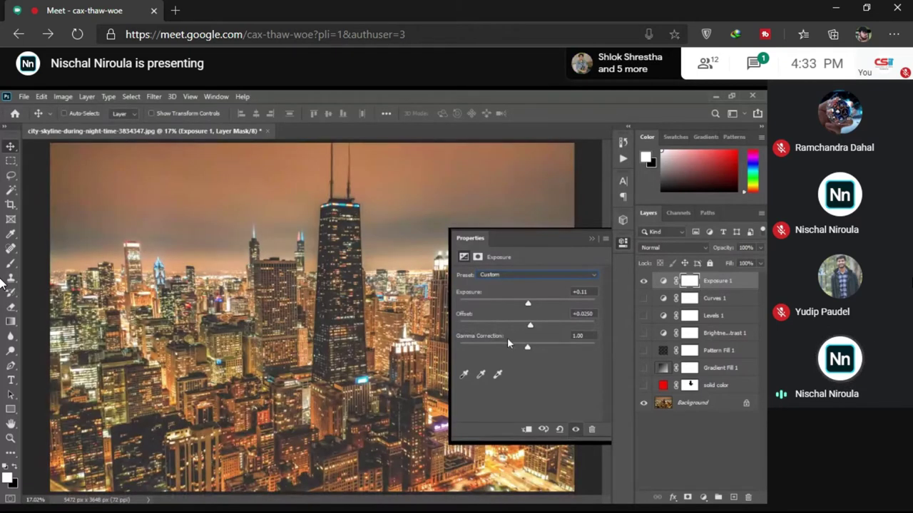
{"action": "left_click", "coordinate": [529, 325]}
{"action": "type", "text": "0"}
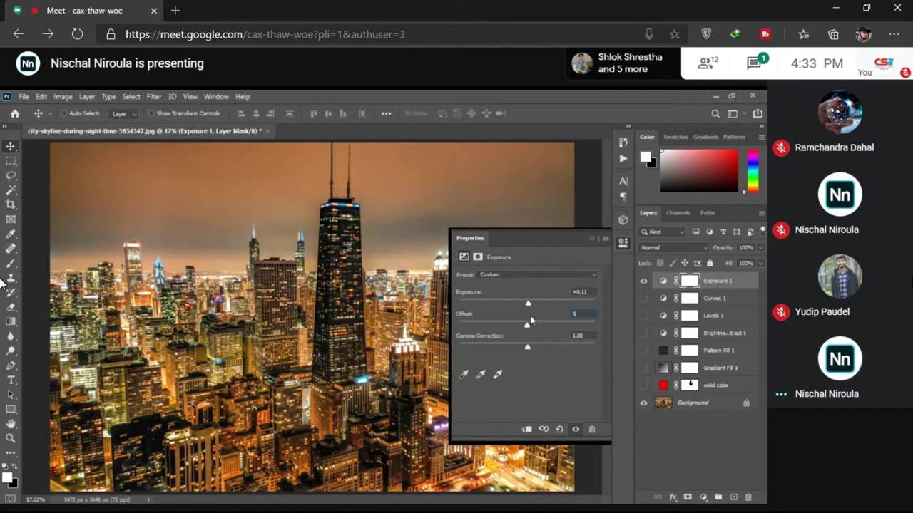
{"action": "key", "text": "shift+Tab"}
{"action": "type", "text": "0"}
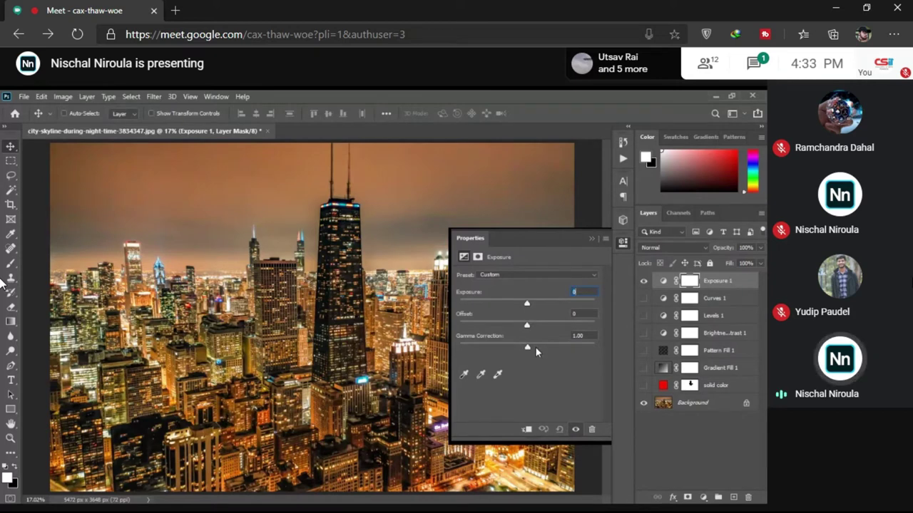
{"action": "mouse_move", "coordinate": [534, 348]}
{"action": "left_mouse_down"}
{"action": "mouse_move", "coordinate": [573, 348]}
{"action": "mouse_move", "coordinate": [488, 348]}
{"action": "mouse_move", "coordinate": [527, 347]}
{"action": "left_mouse_up"}
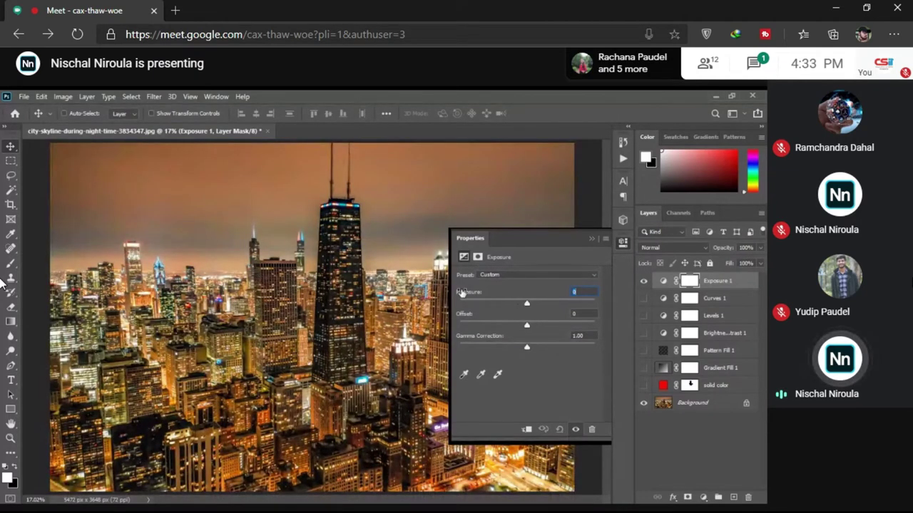
Step: Hide the Exposure layer and add a Vibrance adjustment layer above it
{"action": "left_click", "coordinate": [623, 246]}
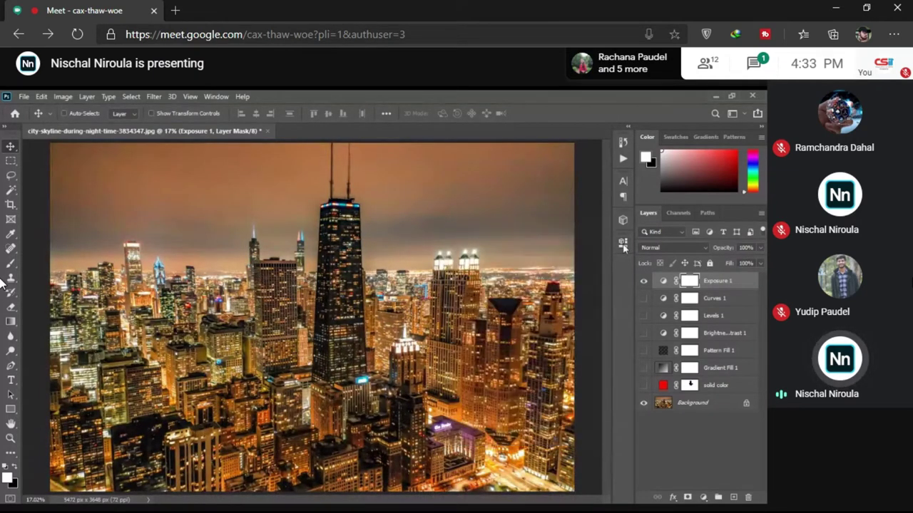
{"action": "key", "text": "ctrl"}
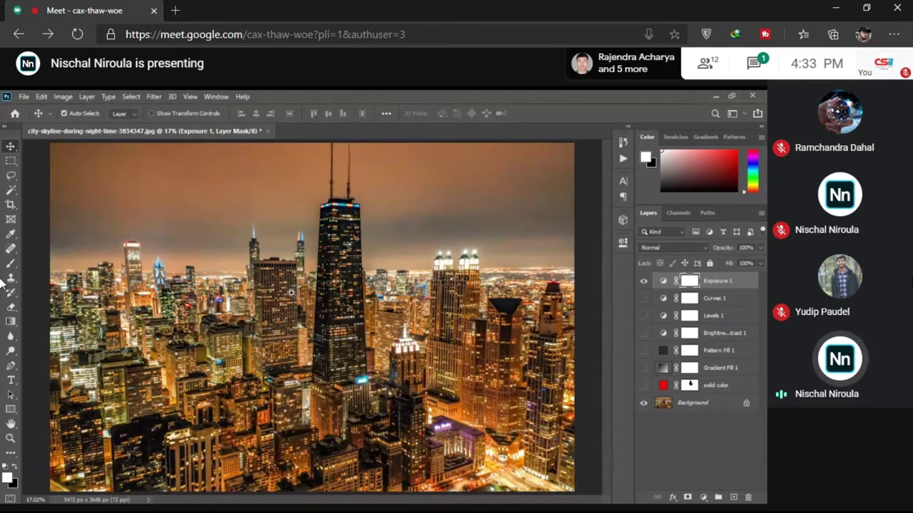
{"action": "left_click_drag", "start_coordinate": [291, 293], "coordinate": [352, 319]}
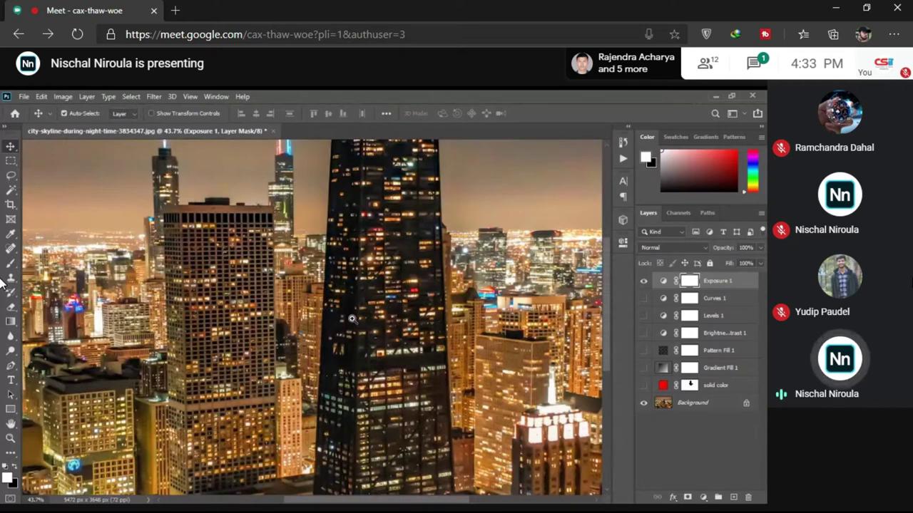
{"action": "key", "text": "ctrl+0"}
{"action": "left_click", "coordinate": [623, 242]}
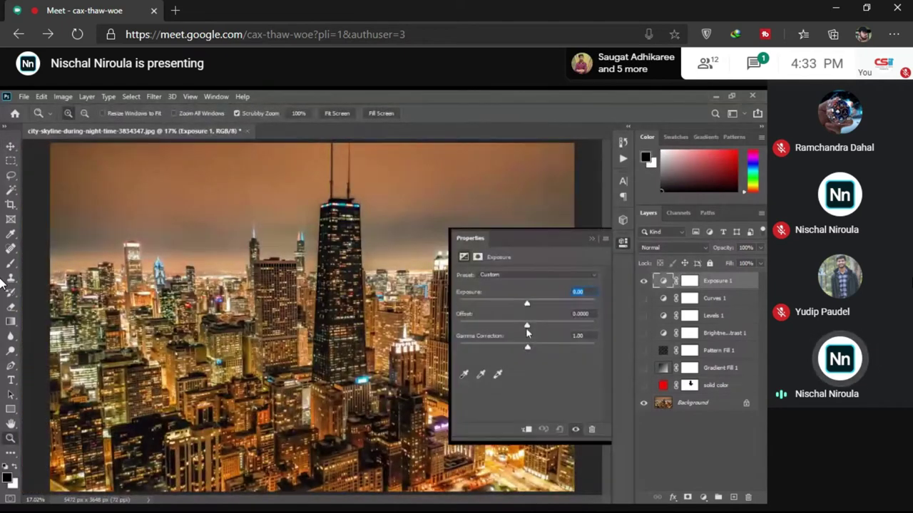
{"action": "left_click", "coordinate": [623, 242]}
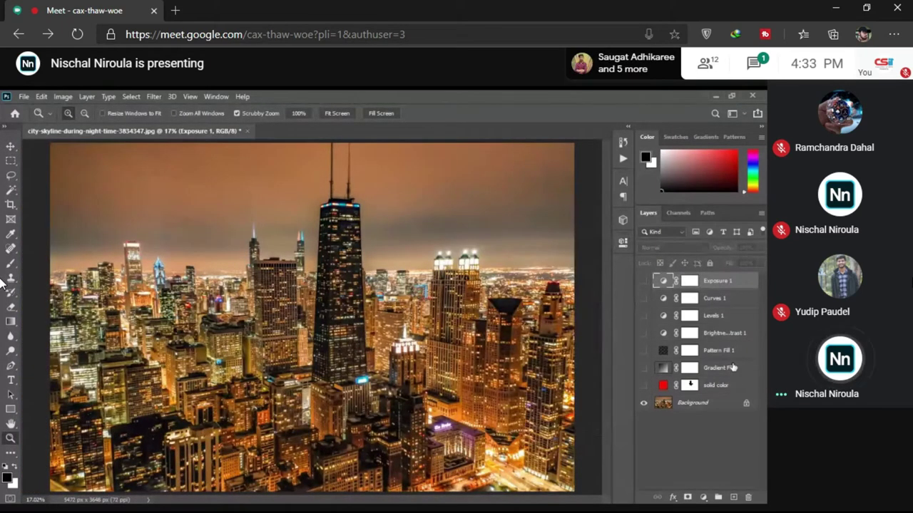
{"action": "left_click", "coordinate": [703, 496]}
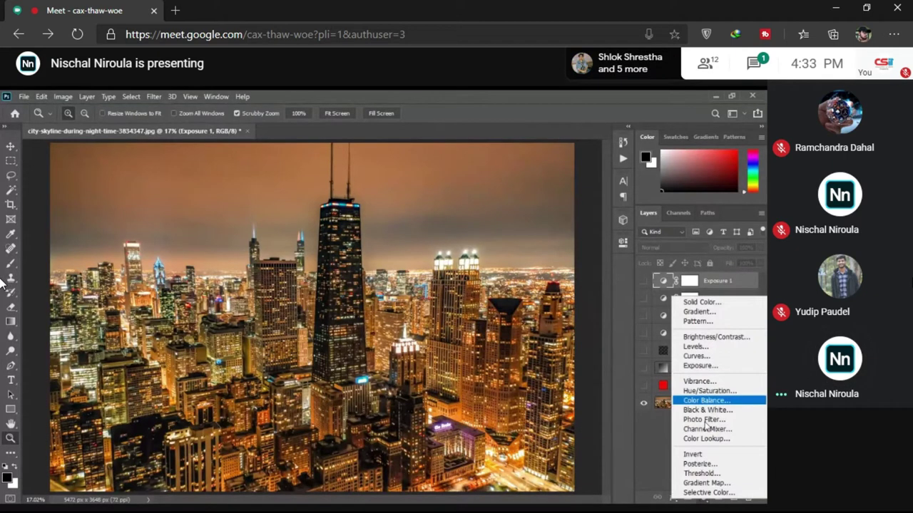
{"action": "left_click", "coordinate": [699, 382]}
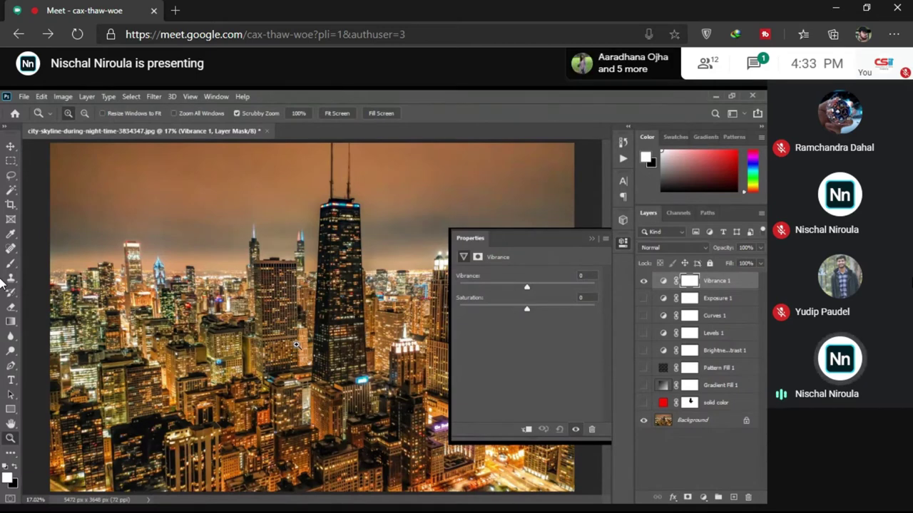
Step: Raise the vibrance of the skyline photo slightly on the Vibrance layer
{"action": "left_click_drag", "start_coordinate": [327, 276], "coordinate": [311, 347]}
{"action": "scroll", "coordinate": [311, 348], "scroll_direction": "down", "scroll_amount": 2}
{"action": "key", "text": "v"}
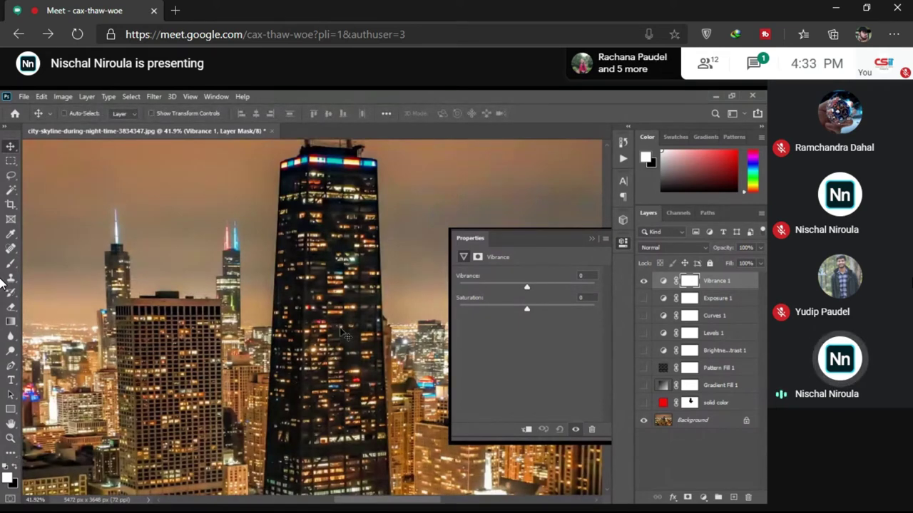
{"action": "scroll", "coordinate": [341, 328], "scroll_direction": "down", "scroll_amount": 2}
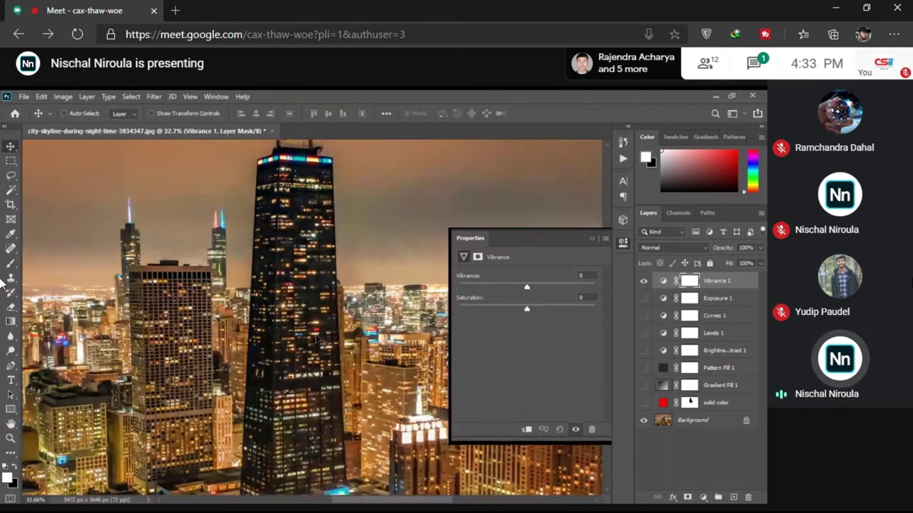
{"action": "scroll", "coordinate": [343, 326], "scroll_direction": "down", "scroll_amount": 2}
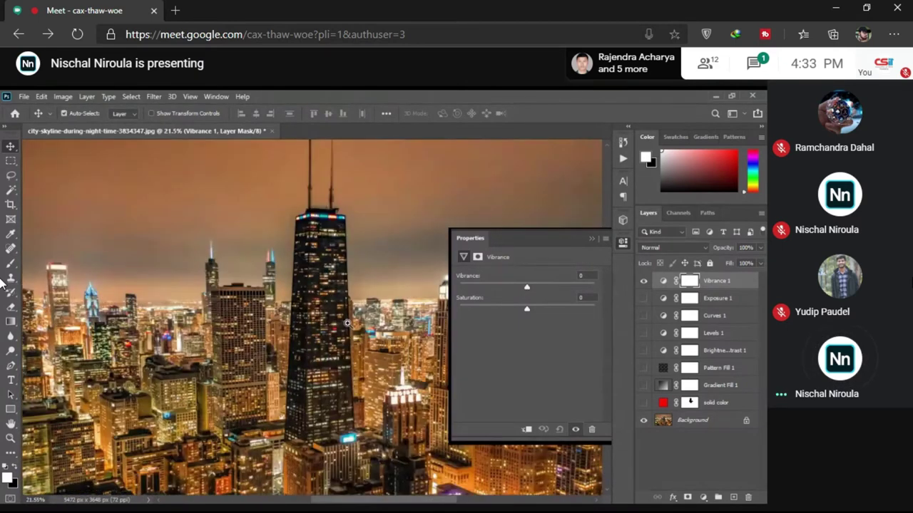
{"action": "scroll", "coordinate": [348, 323], "scroll_direction": "right", "scroll_amount": 1}
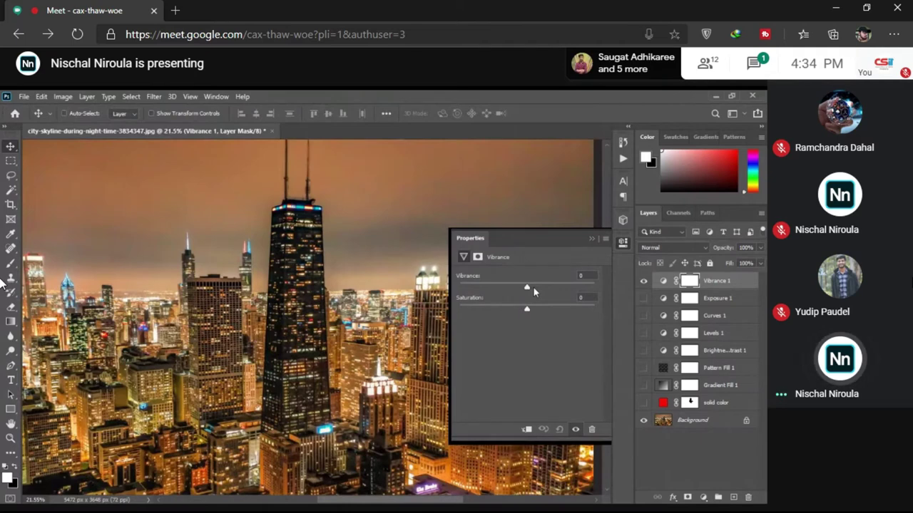
{"action": "key", "text": "ctrl+minus"}
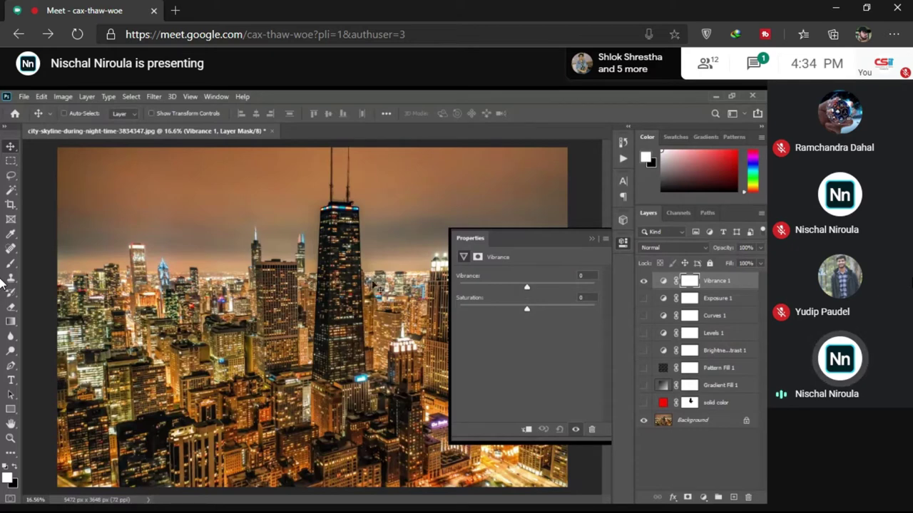
{"action": "scroll", "coordinate": [372, 283], "scroll_direction": "up", "scroll_amount": 2}
{"action": "scroll", "coordinate": [360, 312], "scroll_direction": "down", "scroll_amount": 3}
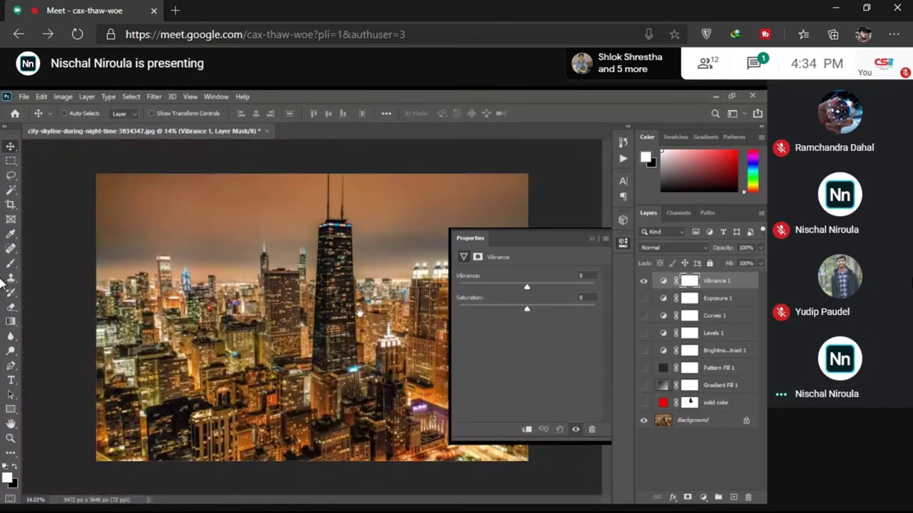
{"action": "left_click_drag", "start_coordinate": [530, 285], "coordinate": [545, 286]}
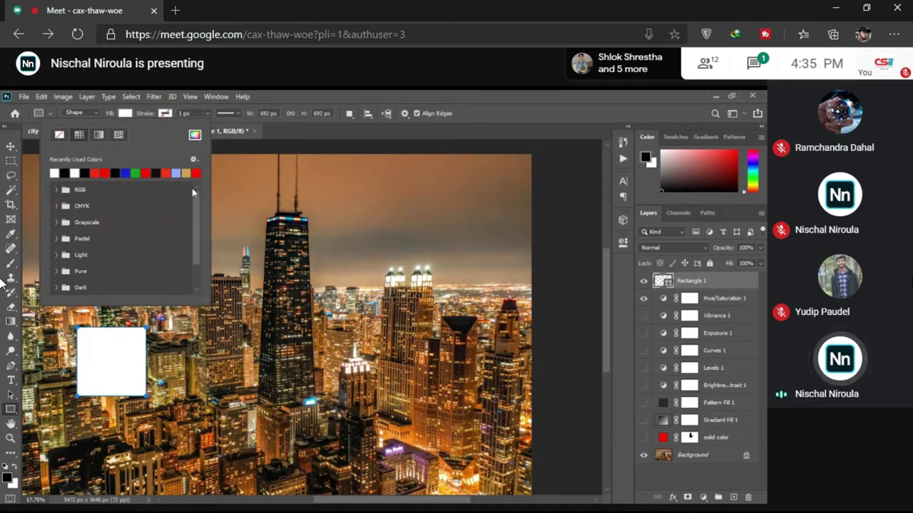
Step: Change the fill of the white square shape to red from the recently used colors
{"action": "left_click", "coordinate": [105, 173]}
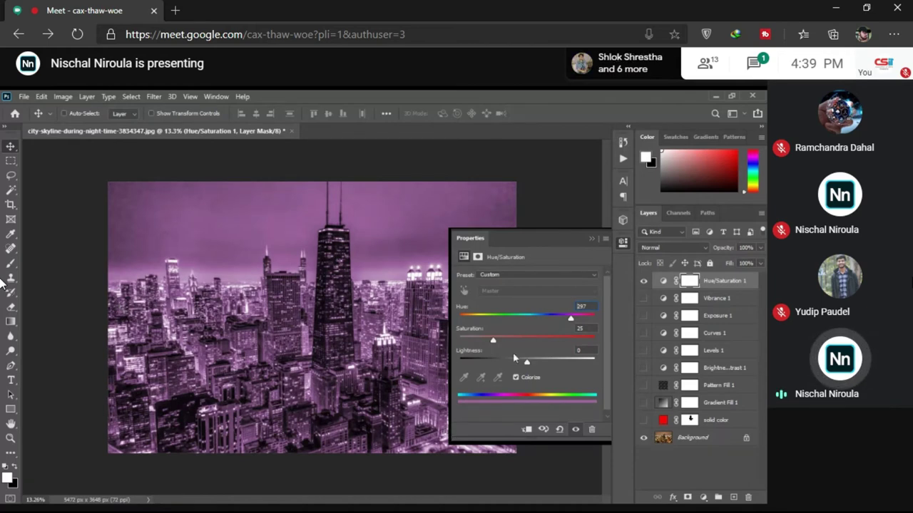
Step: Open the running screen recorder's control window to check the recording, and minimize it
{"action": "key", "text": "super"}
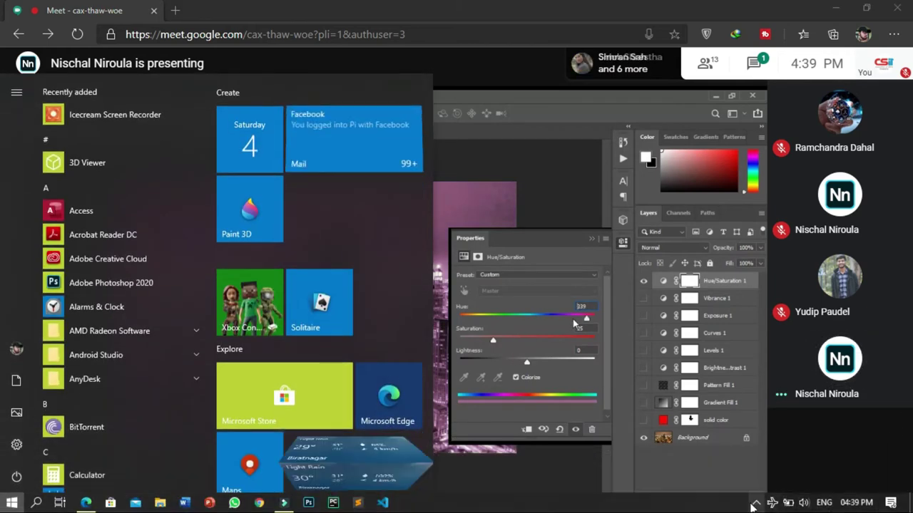
{"action": "left_click", "coordinate": [757, 502]}
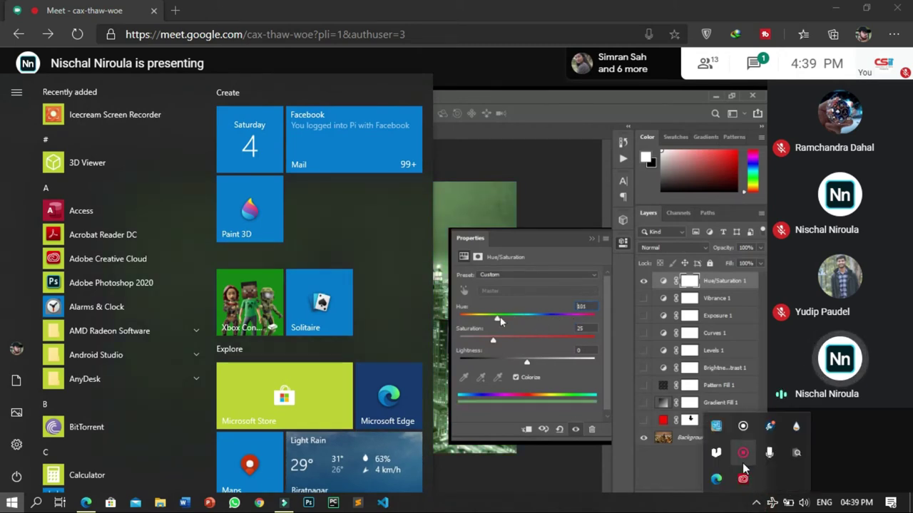
{"action": "right_click", "coordinate": [742, 463]}
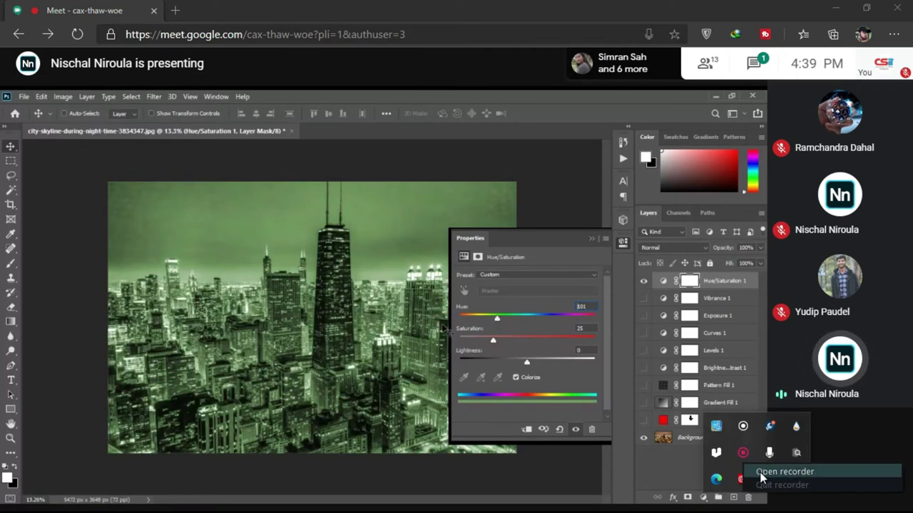
{"action": "left_click", "coordinate": [761, 473]}
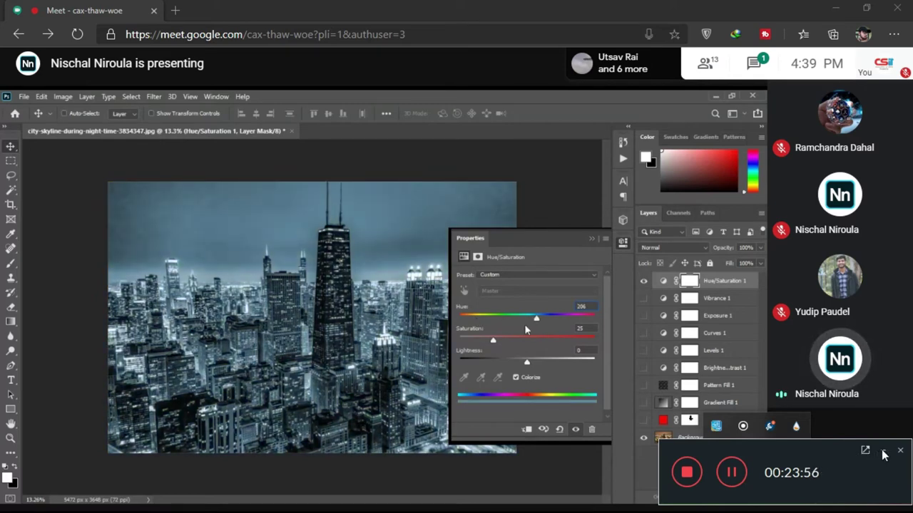
{"action": "left_click", "coordinate": [883, 451]}
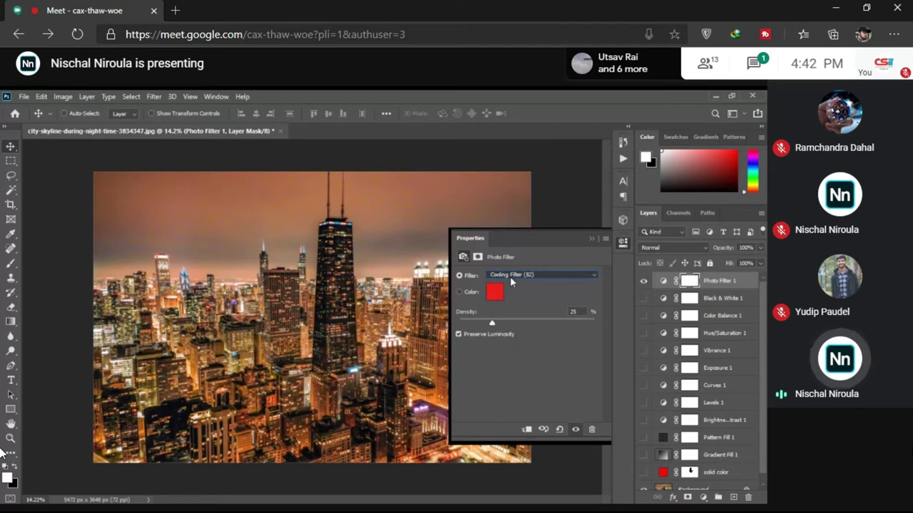
Step: Try the Photo Filter presets beyond Cooling Filter (82), including Blue, and switch the filter to a custom red color
{"action": "scroll", "coordinate": [510, 279], "scroll_direction": "down", "scroll_amount": 6}
{"action": "scroll", "coordinate": [502, 285], "scroll_direction": "up", "scroll_amount": 1}
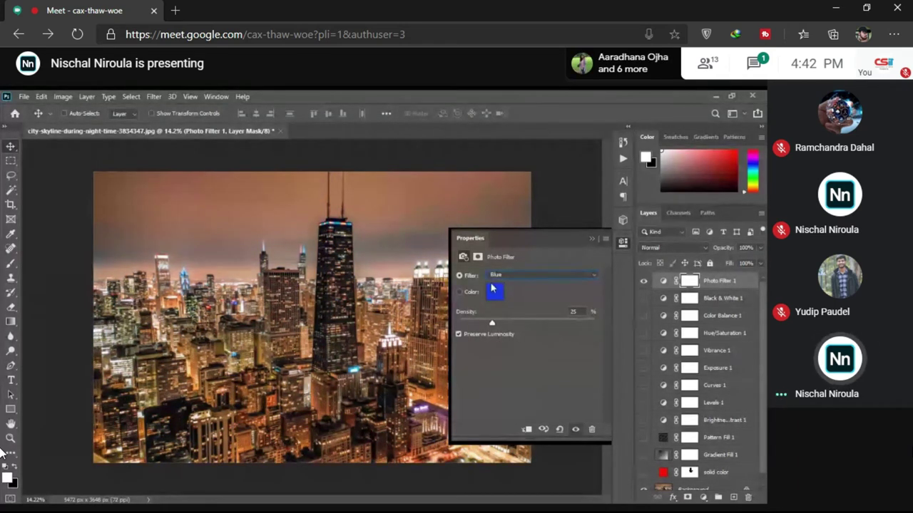
{"action": "left_click", "coordinate": [459, 296]}
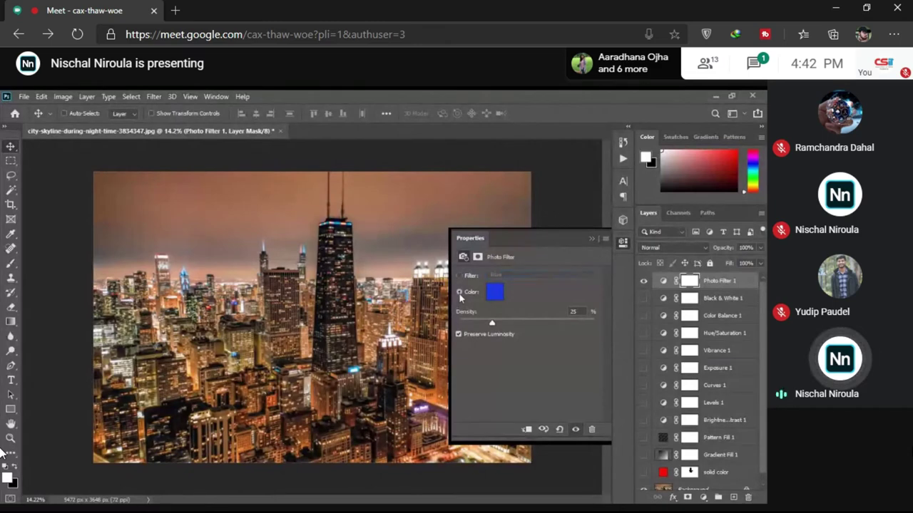
{"action": "left_click", "coordinate": [494, 292]}
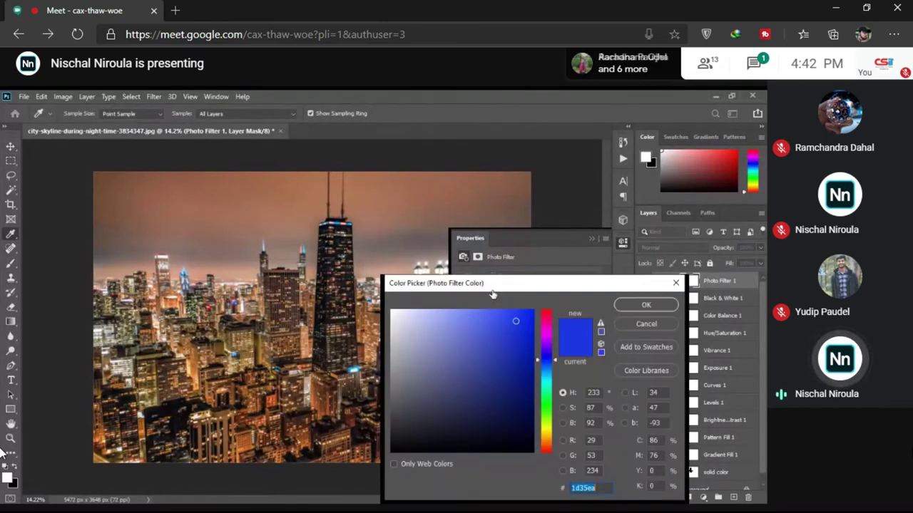
{"action": "left_click", "coordinate": [547, 312]}
{"action": "left_click", "coordinate": [663, 307]}
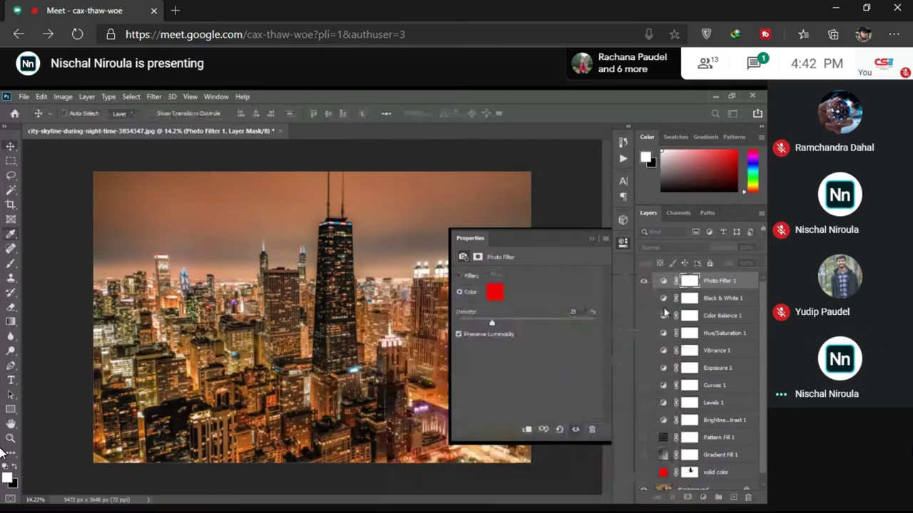
Step: Try the red photo filter at densities between 2% and 100%, and set the density to 100%
{"action": "left_click_drag", "start_coordinate": [491, 322], "coordinate": [592, 336]}
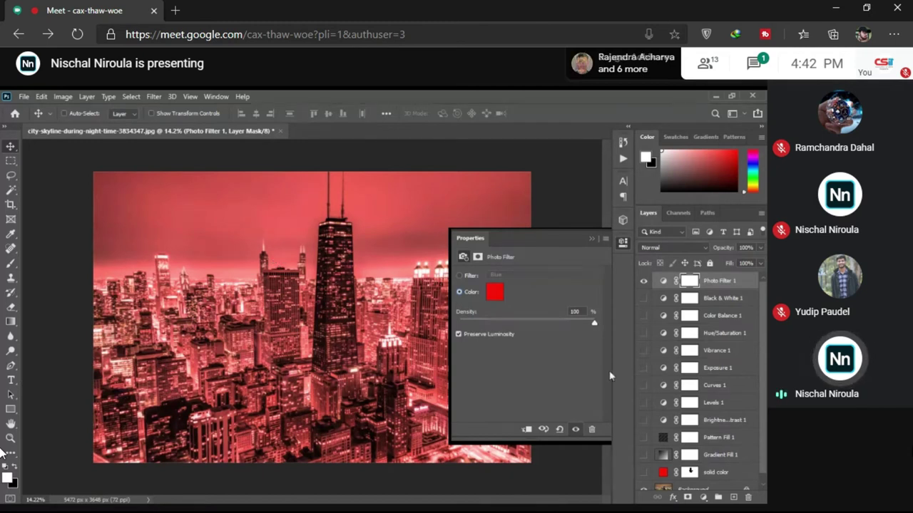
{"action": "left_click_drag", "start_coordinate": [601, 322], "coordinate": [466, 310]}
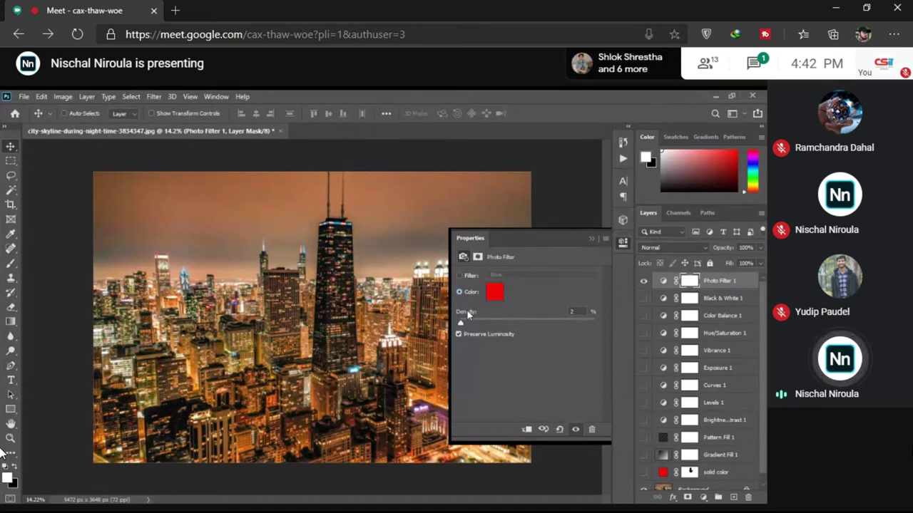
{"action": "scroll", "coordinate": [577, 316], "scroll_direction": "down", "scroll_amount": 1}
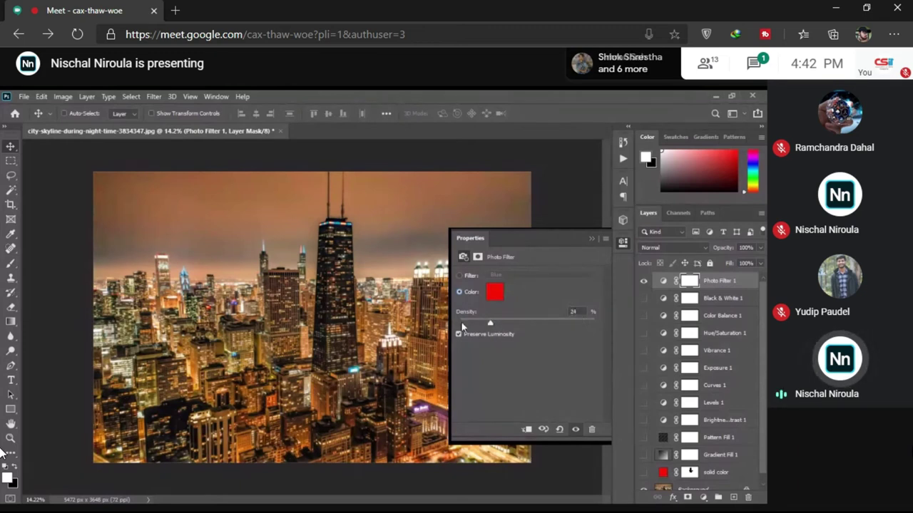
{"action": "type", "text": "100"}
{"action": "key", "text": "Return"}
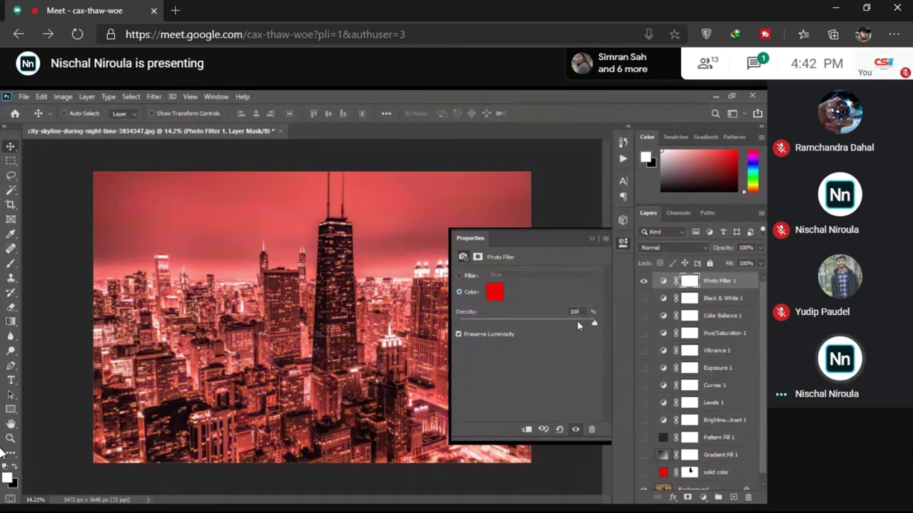
Step: Compare the red photo filter with and without Preserve Luminosity, and leave the option off
{"action": "left_click", "coordinate": [465, 335]}
{"action": "left_click", "coordinate": [465, 335]}
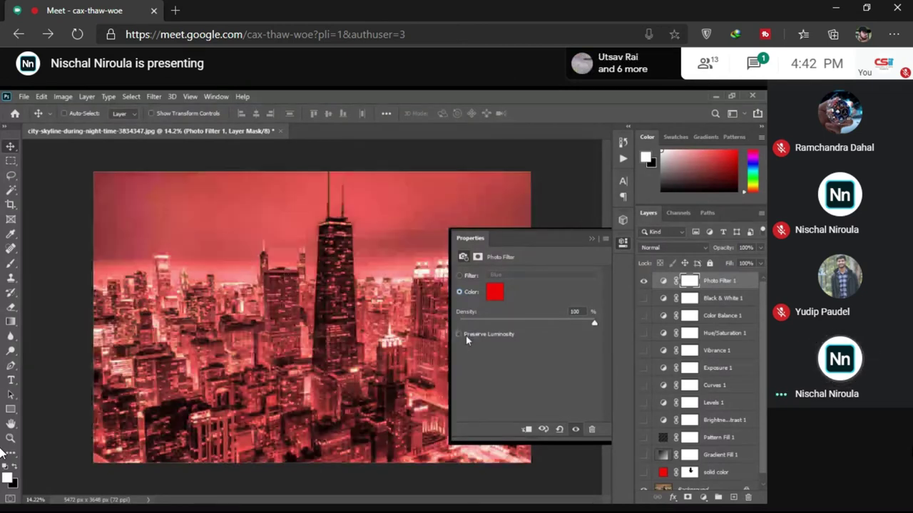
{"action": "left_click", "coordinate": [455, 332]}
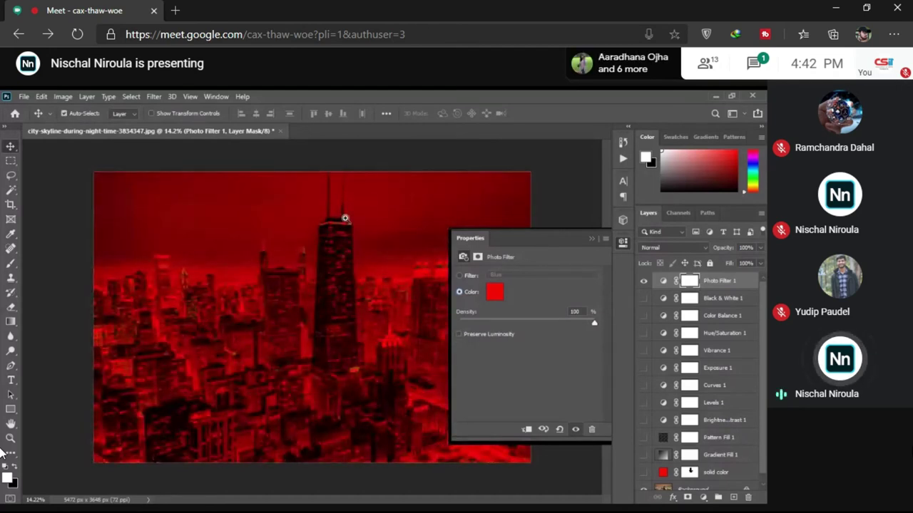
Step: Examine the tower's detail up close under the red photo filter without Preserve Luminosity, and turn the option on to compare
{"action": "scroll", "coordinate": [345, 218], "scroll_direction": "up", "scroll_amount": 5}
{"action": "left_click_drag", "start_coordinate": [361, 275], "coordinate": [323, 382]}
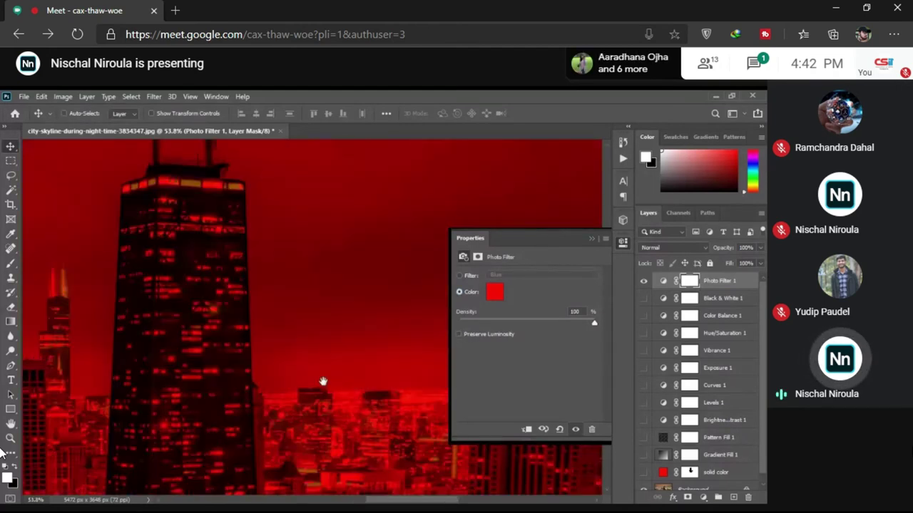
{"action": "left_click_drag", "start_coordinate": [160, 183], "coordinate": [275, 263]}
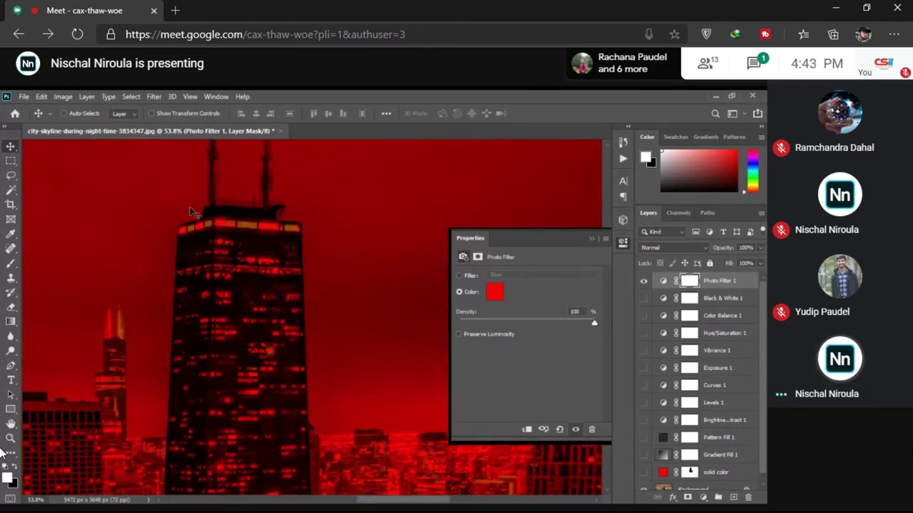
{"action": "left_click_drag", "start_coordinate": [192, 212], "coordinate": [188, 249]}
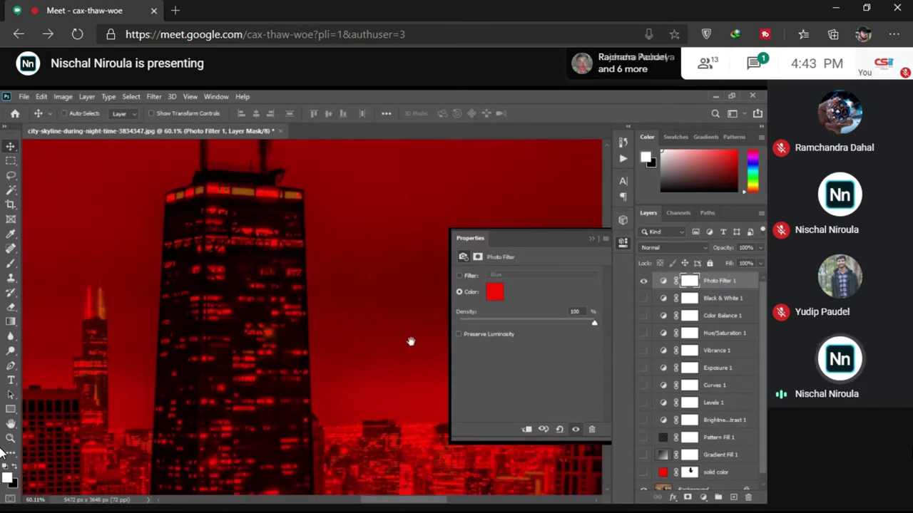
{"action": "left_click_drag", "start_coordinate": [410, 340], "coordinate": [284, 300]}
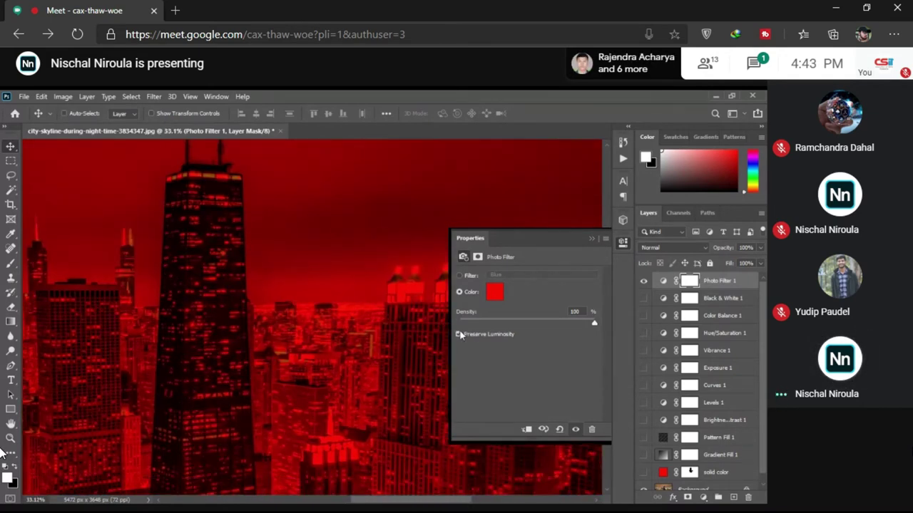
{"action": "left_click", "coordinate": [459, 336]}
{"action": "scroll", "coordinate": [282, 308], "scroll_direction": "up", "scroll_amount": 3}
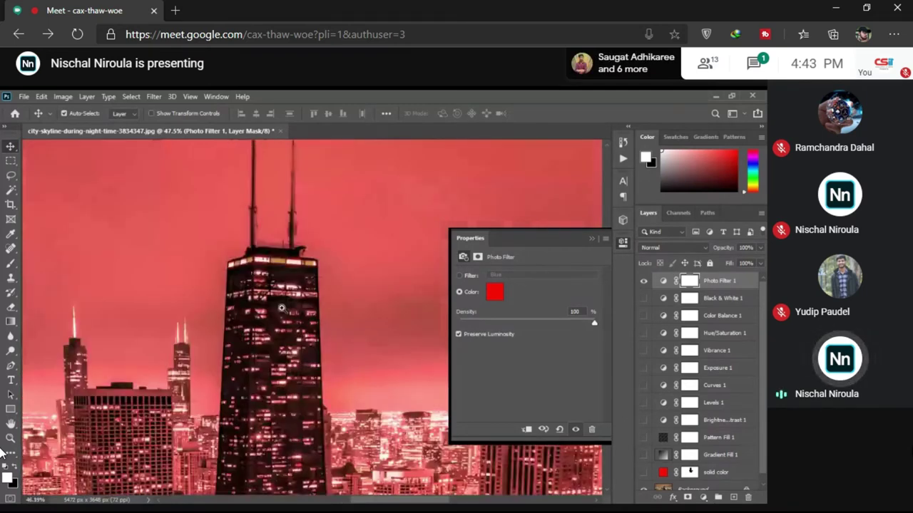
{"action": "scroll", "coordinate": [389, 369], "scroll_direction": "up", "scroll_amount": 3}
{"action": "scroll", "coordinate": [389, 369], "scroll_direction": "down", "scroll_amount": 5}
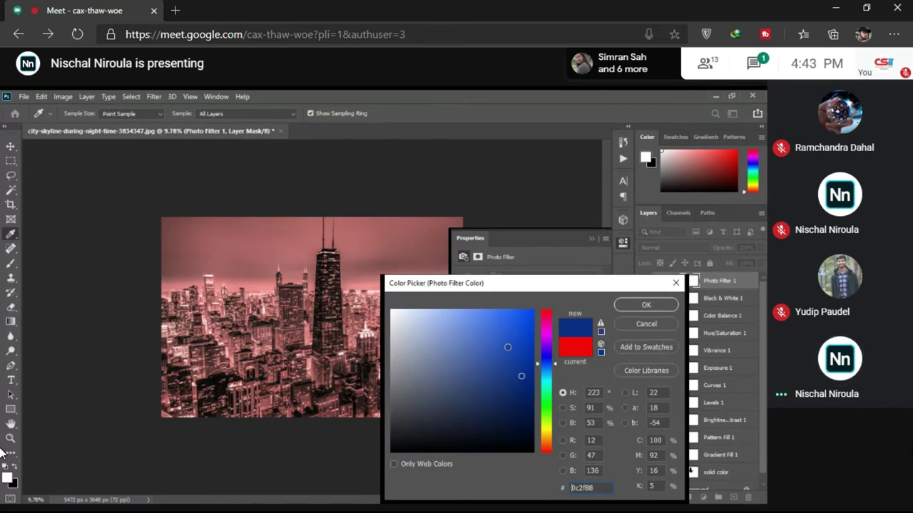
Step: Set the photo filter color to green 06b706 and hide the Photo Filter layer
{"action": "type", "text": "06b706"}
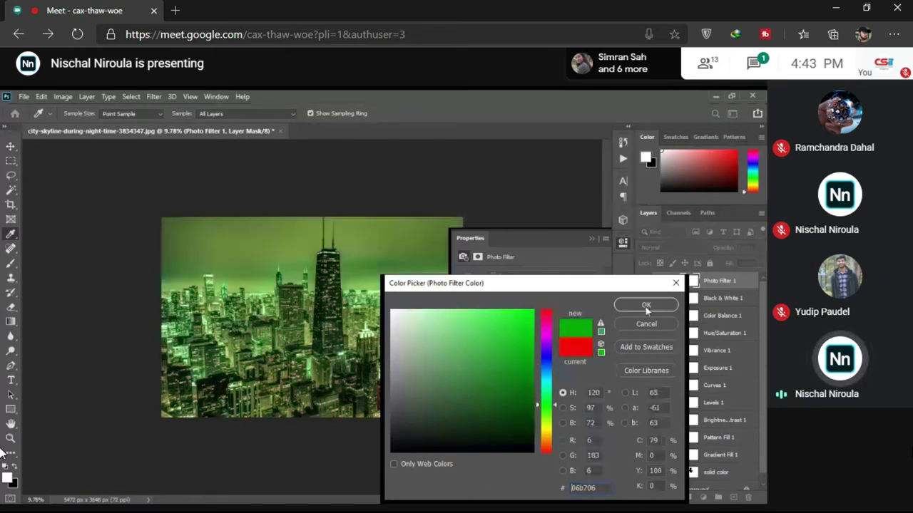
{"action": "left_click", "coordinate": [646, 305]}
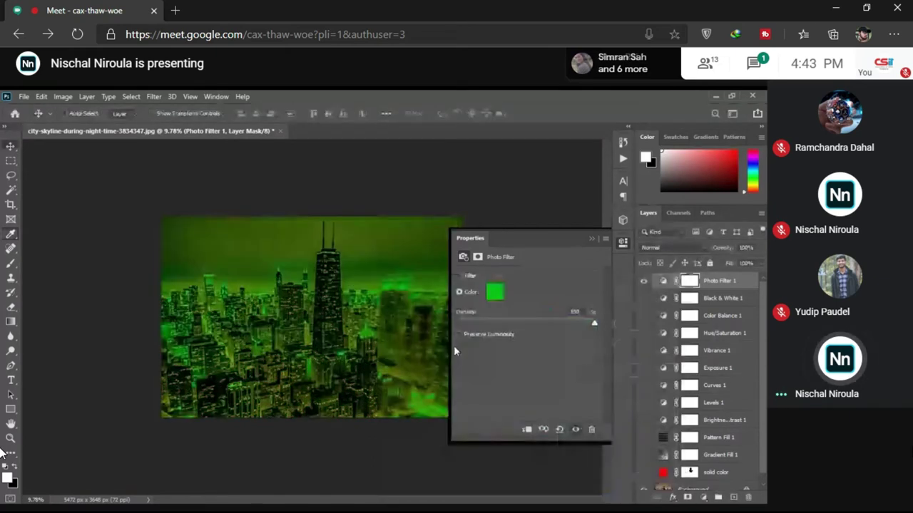
{"action": "left_click", "coordinate": [597, 239]}
{"action": "left_click", "coordinate": [644, 281]}
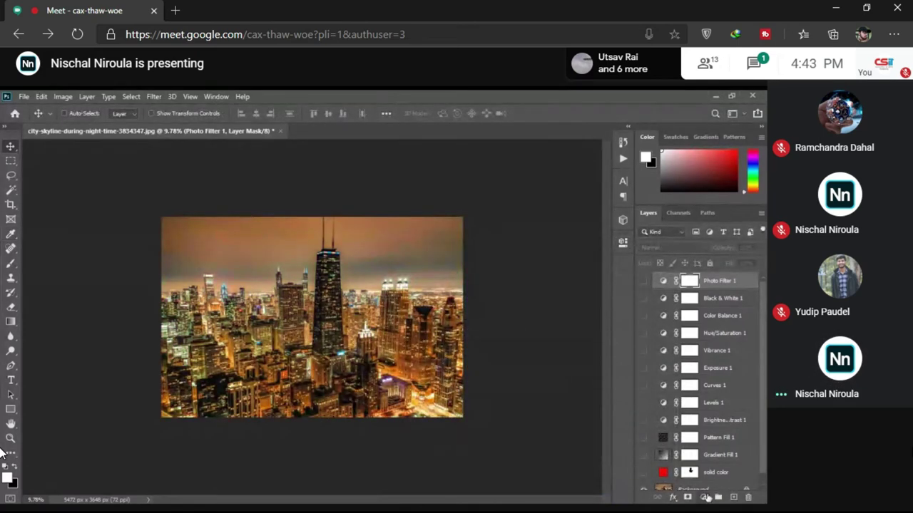
Step: Add a Channel Mixer adjustment layer and preview its Black & White Infrared and Black & White with Blue Filter presets, ending on Default
{"action": "left_click", "coordinate": [706, 497]}
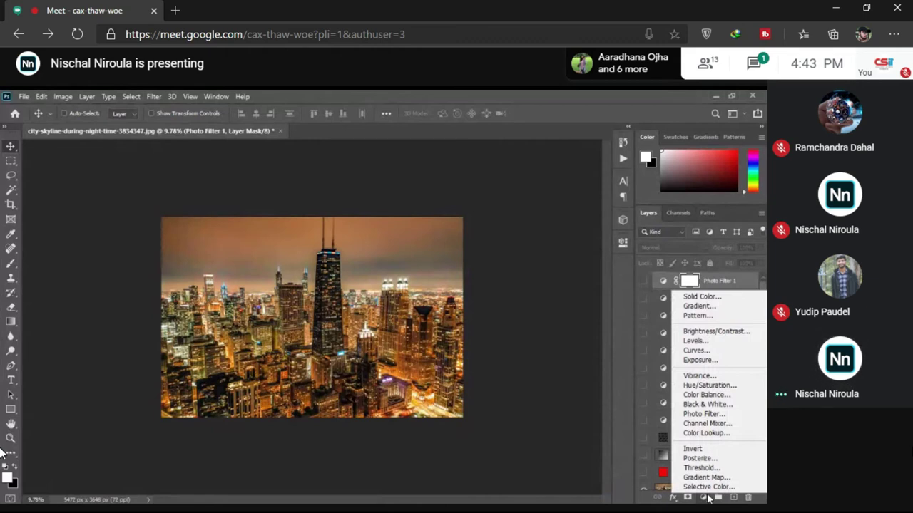
{"action": "left_click", "coordinate": [707, 424]}
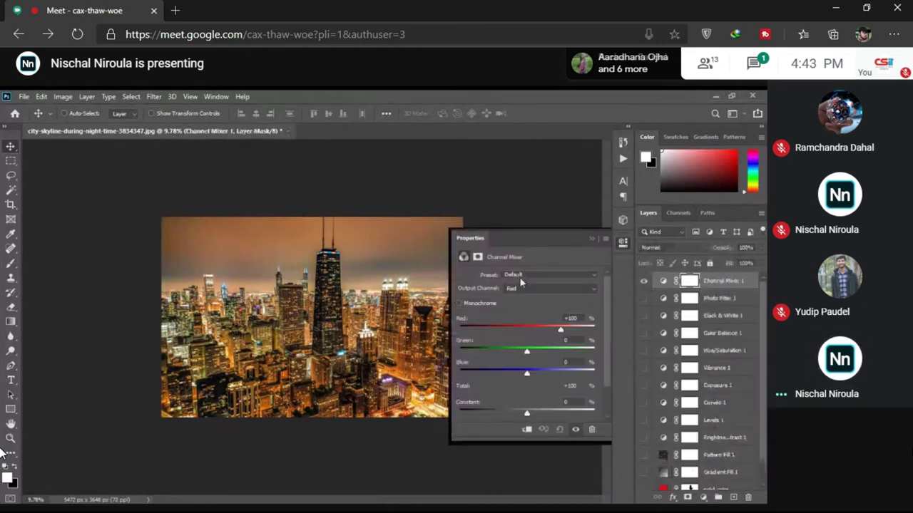
{"action": "left_click", "coordinate": [519, 276]}
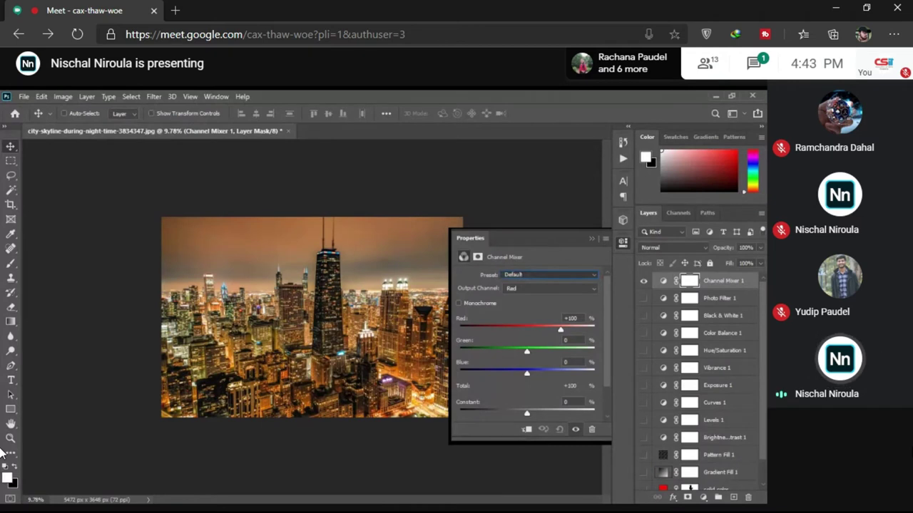
{"action": "key", "text": "Down"}
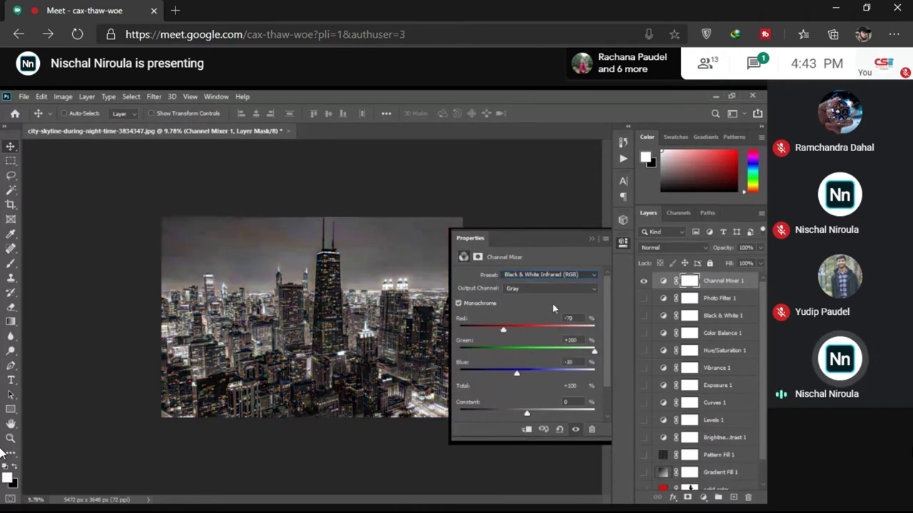
{"action": "key", "text": "Down"}
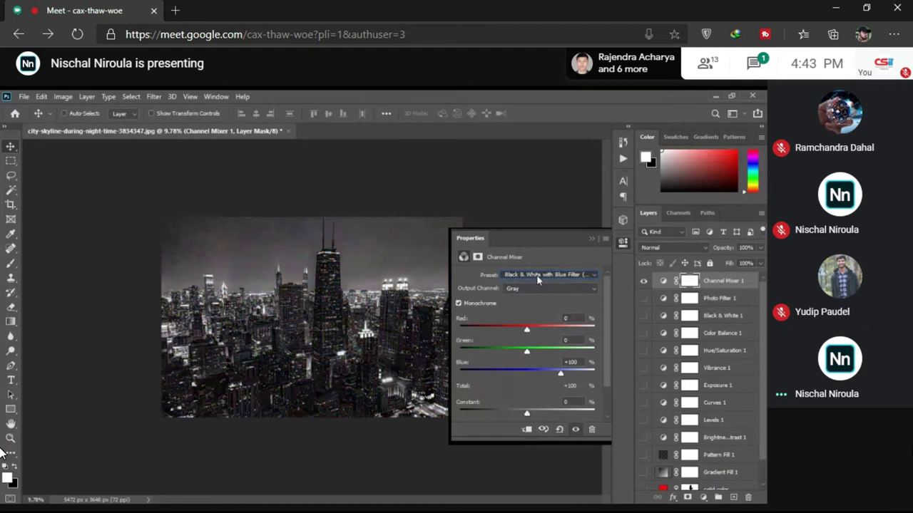
{"action": "key", "text": "Up"}
{"action": "key", "text": "Up"}
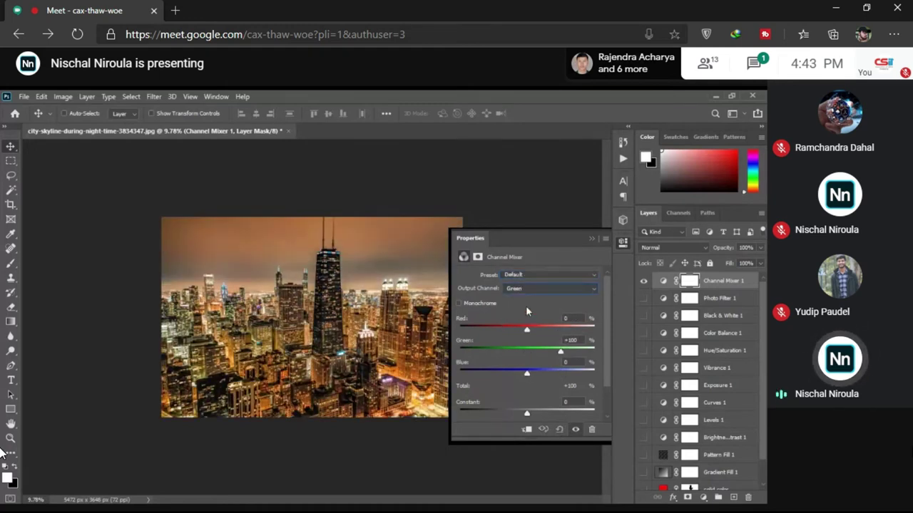
Step: In the Red output channel, try the mix of Red +173%, Green +48% and Blue +3%
{"action": "left_click", "coordinate": [519, 288]}
{"action": "key", "text": "Up"}
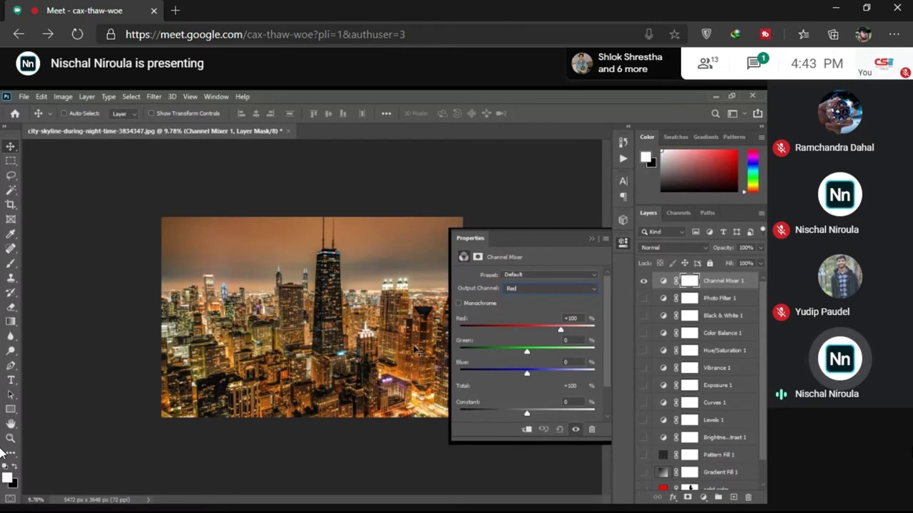
{"action": "scroll", "coordinate": [555, 335], "scroll_direction": "down", "scroll_amount": 1}
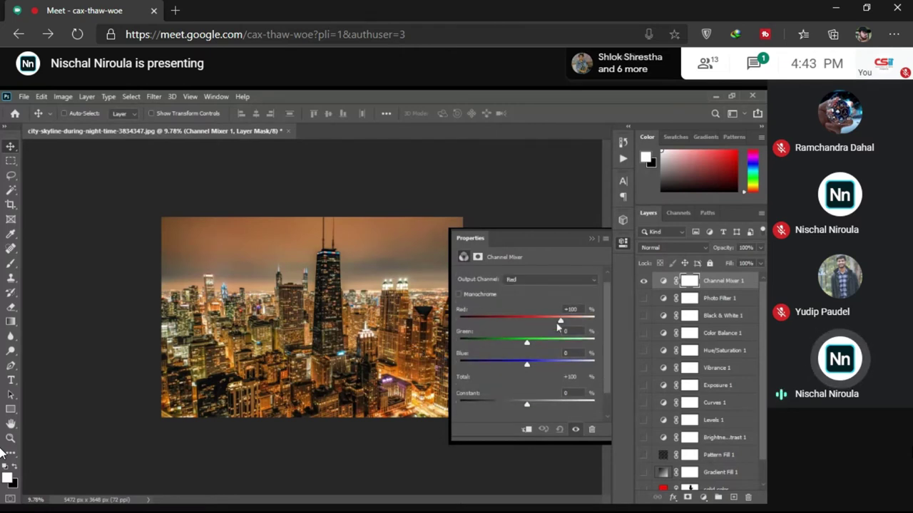
{"action": "left_click_drag", "start_coordinate": [560, 321], "coordinate": [584, 325]}
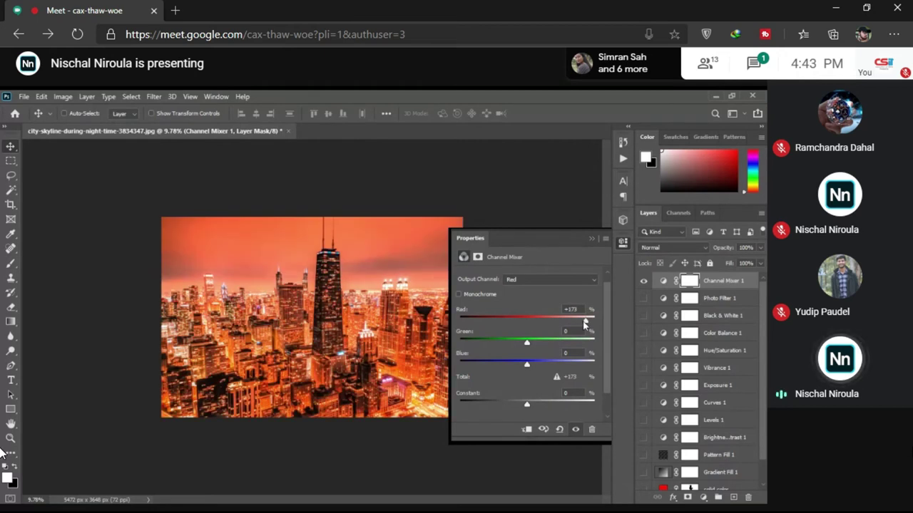
{"action": "left_click_drag", "start_coordinate": [526, 364], "coordinate": [516, 365]}
{"action": "left_click_drag", "start_coordinate": [526, 342], "coordinate": [543, 342]}
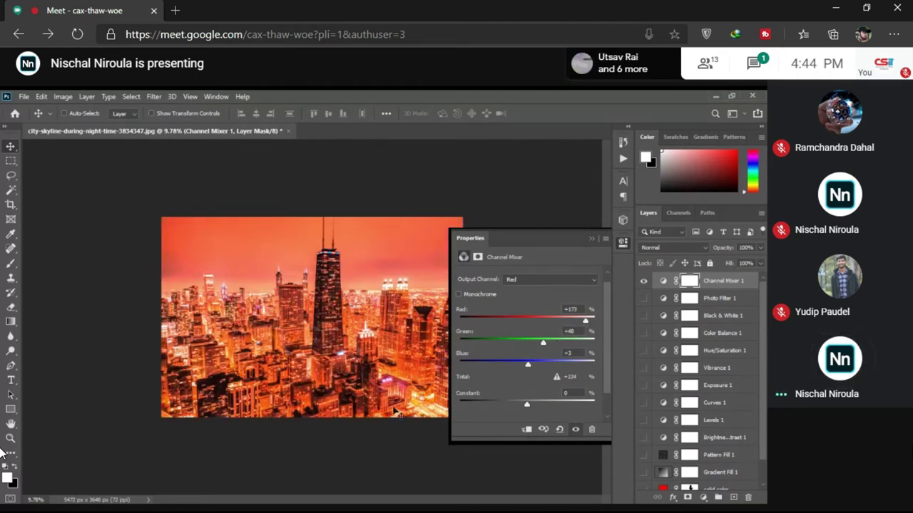
{"action": "scroll", "coordinate": [512, 283], "scroll_direction": "down", "scroll_amount": 2}
{"action": "scroll", "coordinate": [519, 285], "scroll_direction": "up", "scroll_amount": 1}
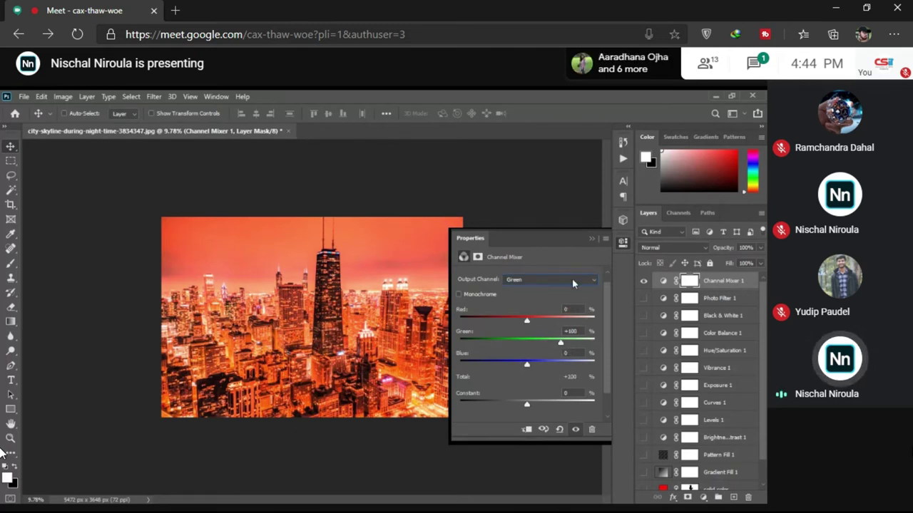
Step: Reset the Red output channel's mix to Red 100%, Green 0% and Blue 0%
{"action": "key", "text": "Up"}
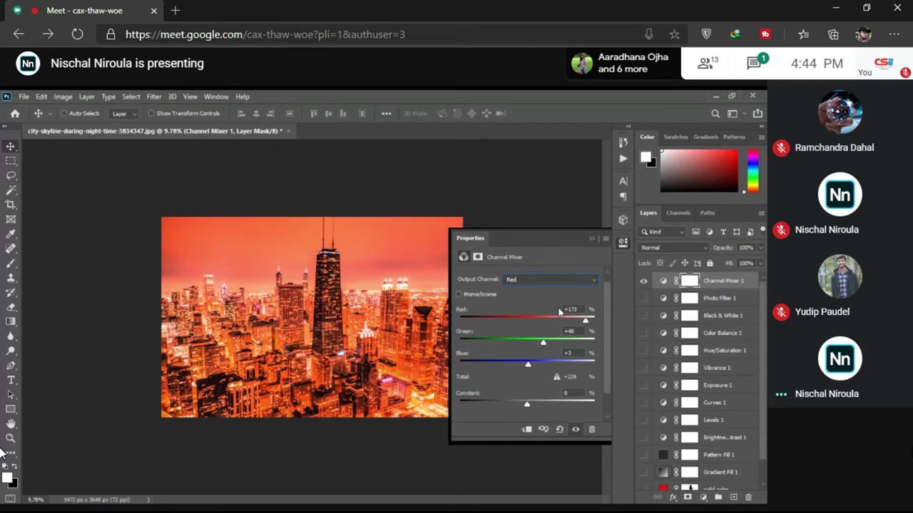
{"action": "double_click", "coordinate": [574, 309]}
{"action": "type", "text": "0"}
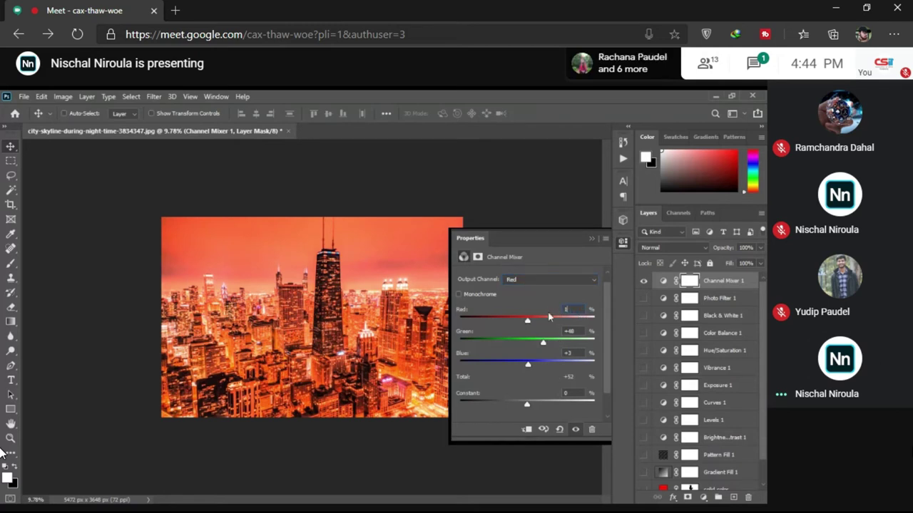
{"action": "type", "text": "100"}
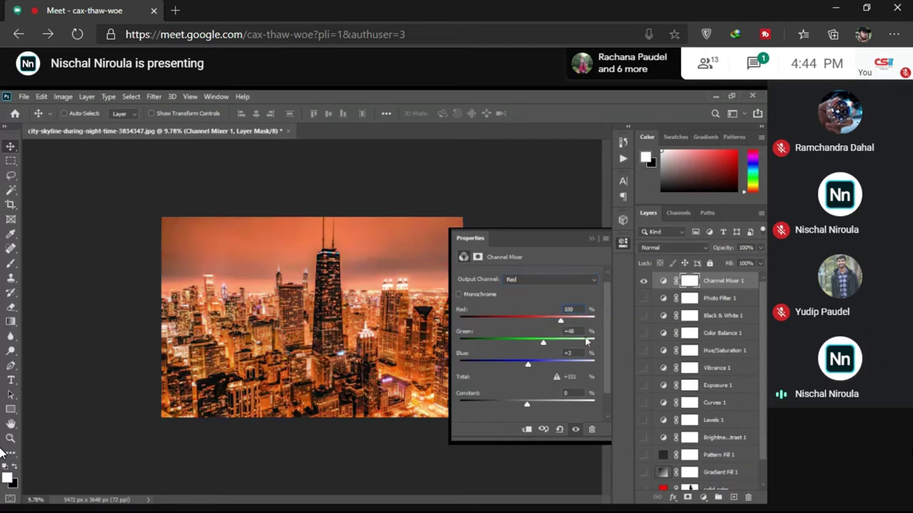
{"action": "key", "text": "Tab"}
{"action": "type", "text": "0"}
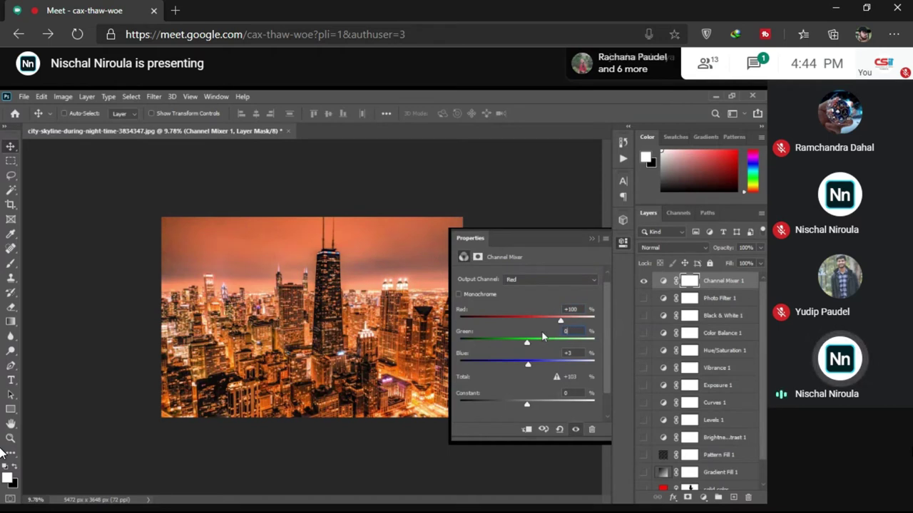
{"action": "key", "text": "Tab"}
{"action": "key", "text": "BackSpace"}
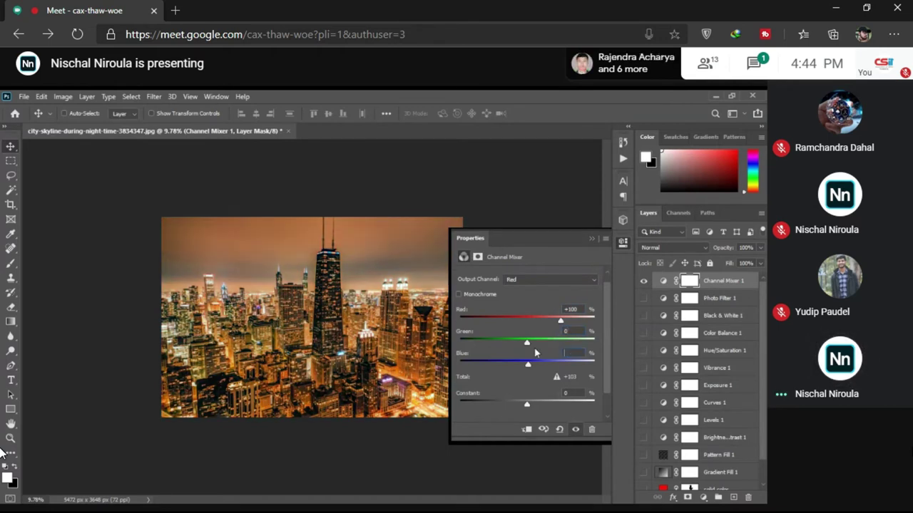
{"action": "type", "text": "0"}
Step: Switch the output channel to Green and try its Green contribution at +130%, returning it to +100%
{"action": "left_click", "coordinate": [542, 279]}
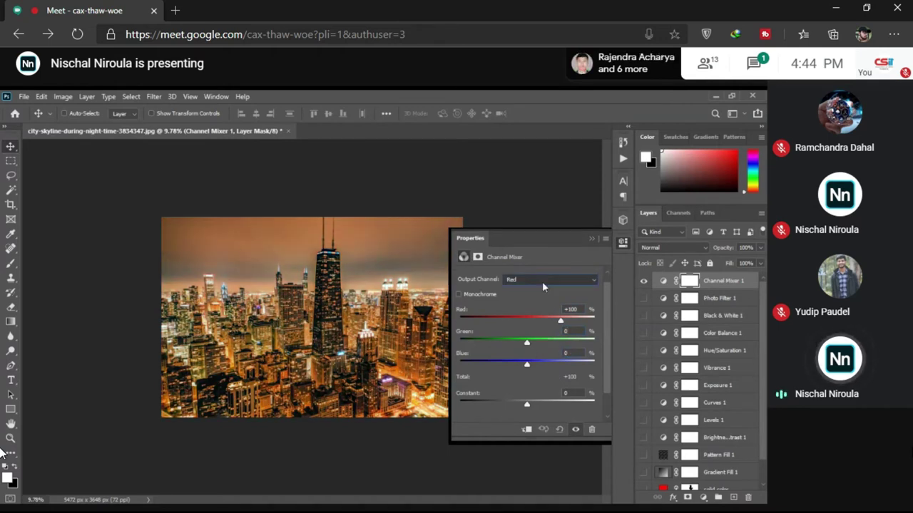
{"action": "key", "text": "Down"}
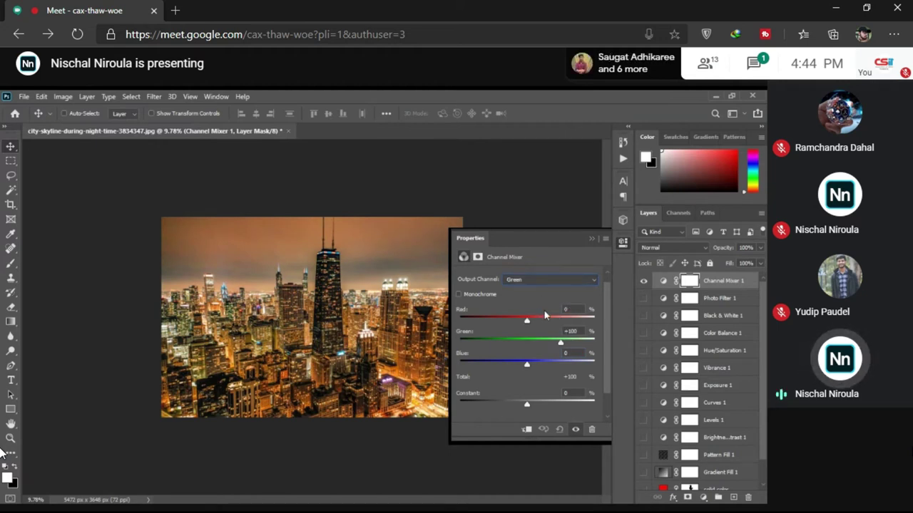
{"action": "left_click", "coordinate": [561, 340]}
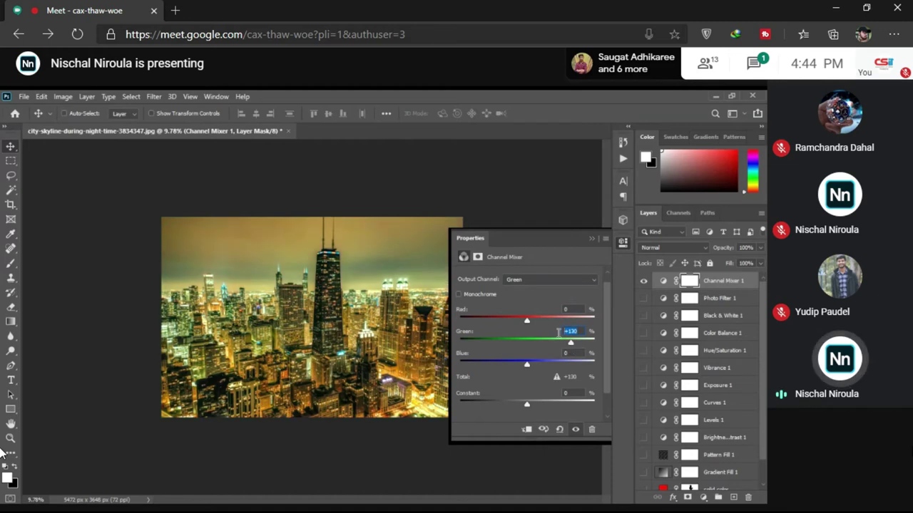
{"action": "left_click", "coordinate": [560, 340]}
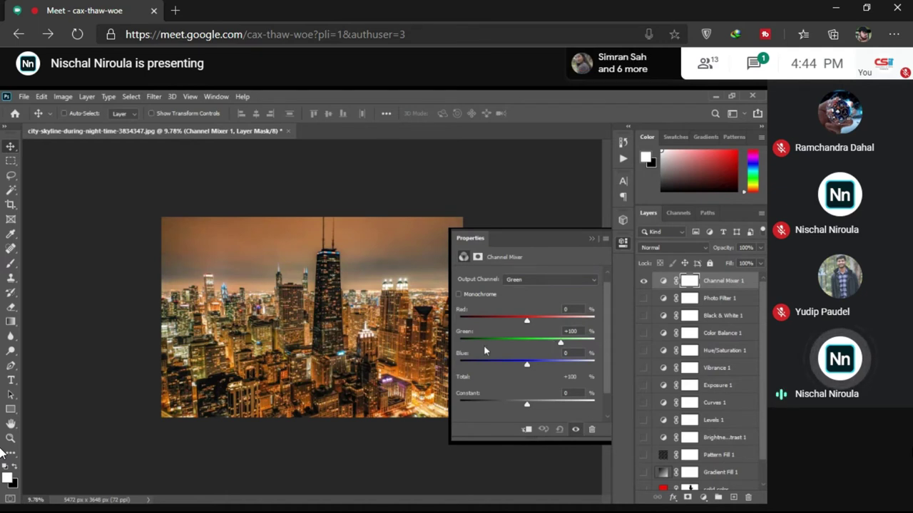
Step: Try the Green output channel's Red contribution between -67% and +57%, and set its Blue contribution to -35%
{"action": "left_click_drag", "start_coordinate": [528, 320], "coordinate": [539, 321]}
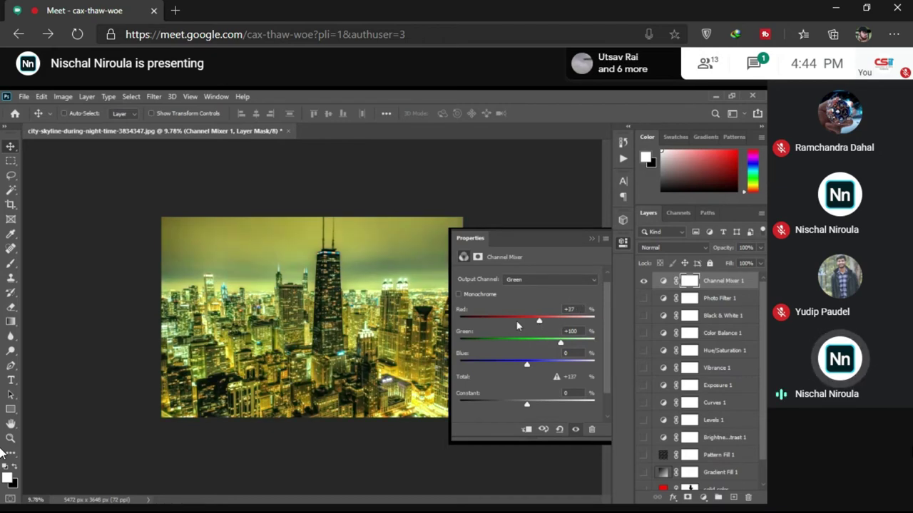
{"action": "left_click_drag", "start_coordinate": [539, 321], "coordinate": [509, 321]}
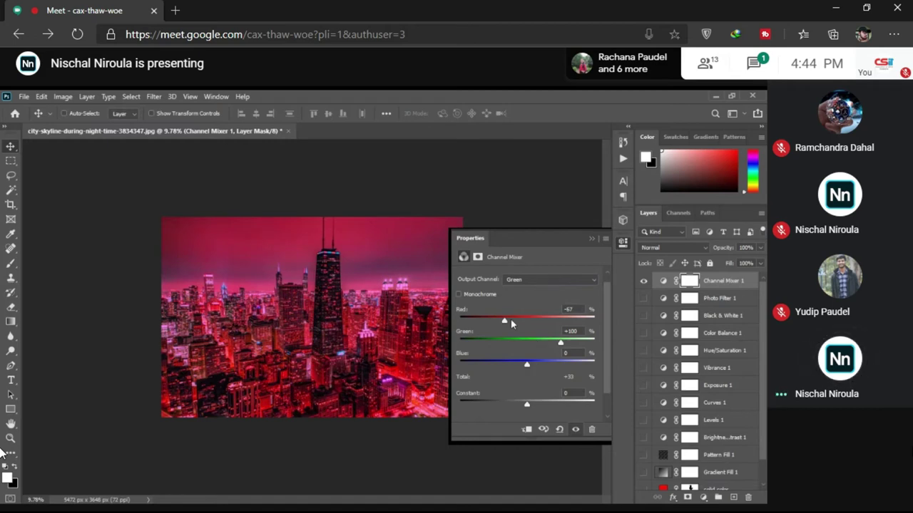
{"action": "left_click_drag", "start_coordinate": [511, 319], "coordinate": [535, 322]}
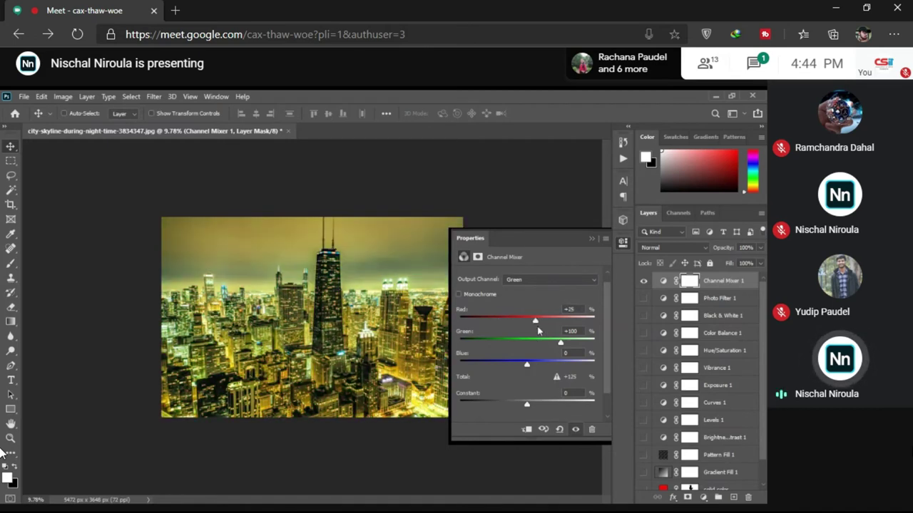
{"action": "left_click_drag", "start_coordinate": [526, 364], "coordinate": [517, 366]}
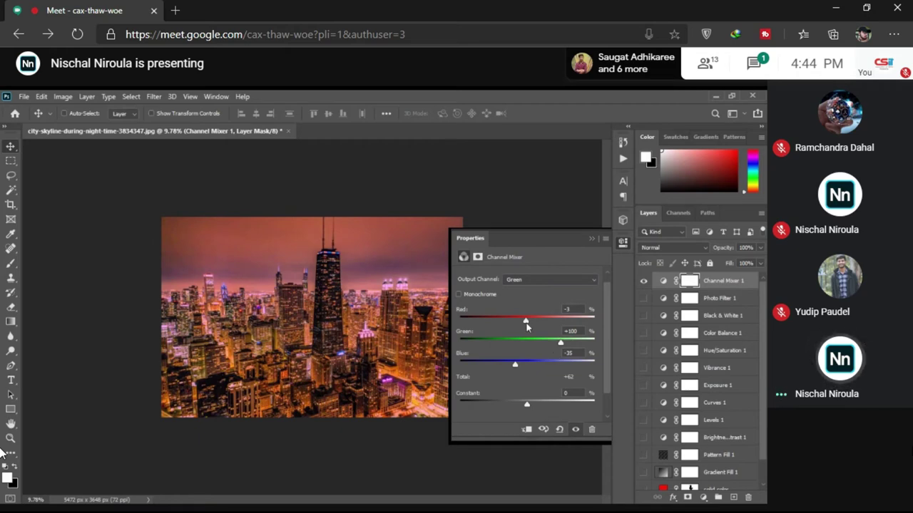
{"action": "left_click_drag", "start_coordinate": [526, 325], "coordinate": [547, 324]}
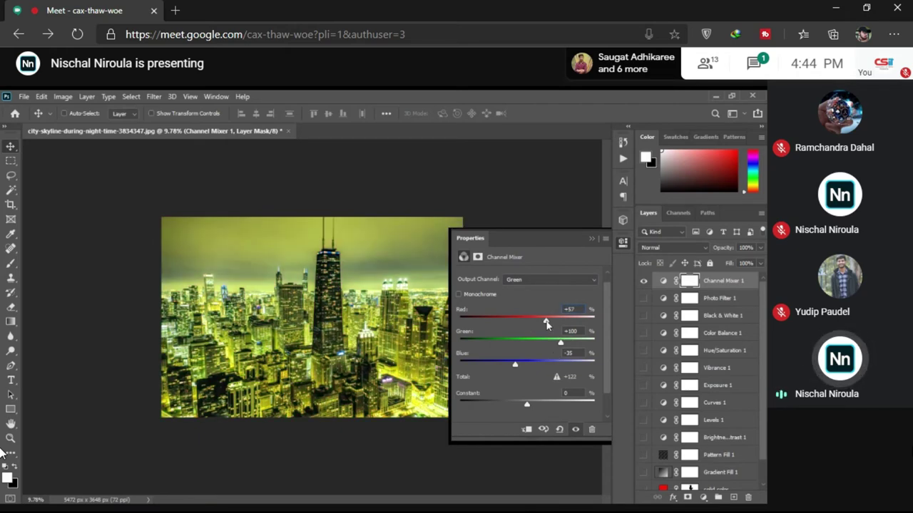
Step: Reset the Green output channel's Red and Blue contributions to 0%
{"action": "left_click", "coordinate": [569, 308]}
{"action": "type", "text": "0"}
{"action": "key", "text": "Tab"}
{"action": "key", "text": "Tab"}
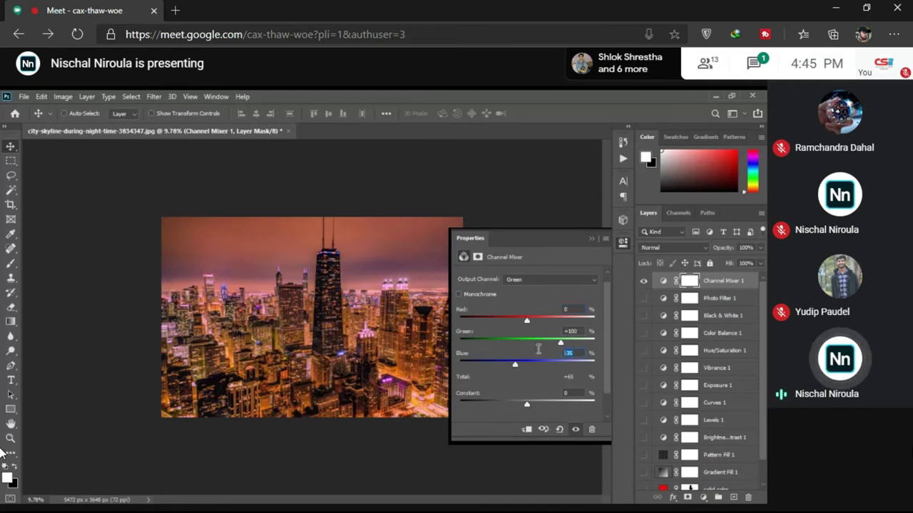
{"action": "type", "text": "0"}
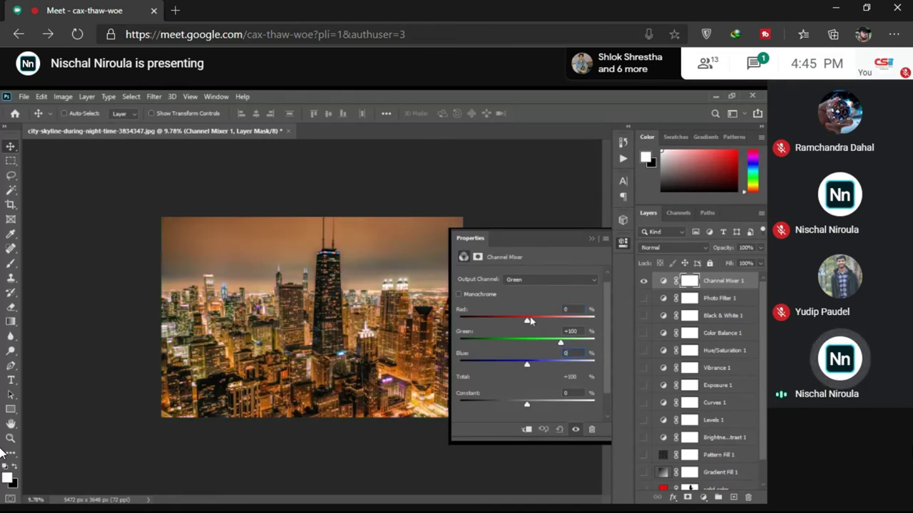
Step: Try the Green output channel's Red contribution at +48% and +13%, returning it to 0%
{"action": "left_click_drag", "start_coordinate": [528, 321], "coordinate": [544, 320]}
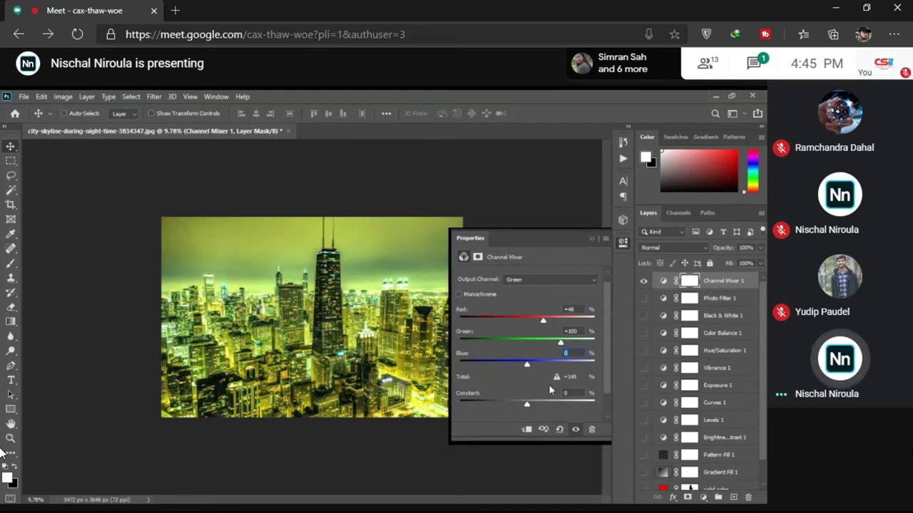
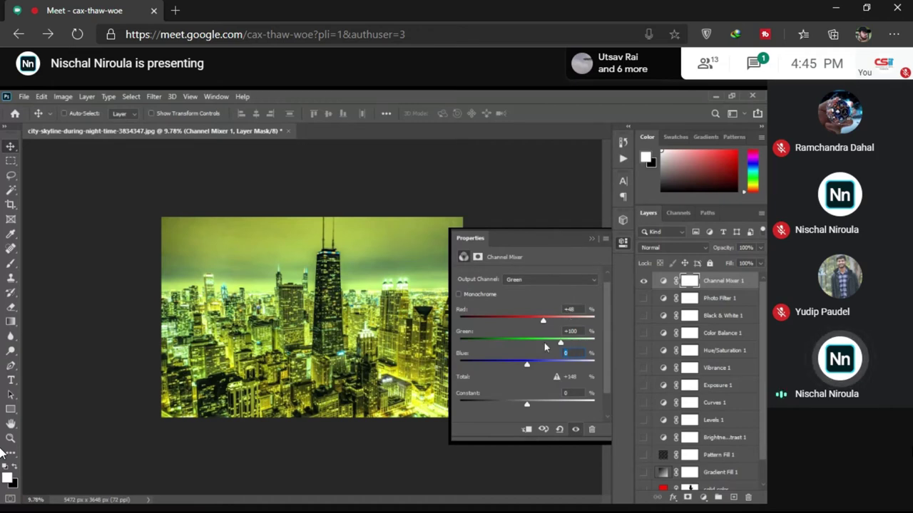
{"action": "mouse_move", "coordinate": [543, 320]}
{"action": "left_mouse_down"}
{"action": "mouse_move", "coordinate": [521, 326]}
{"action": "mouse_move", "coordinate": [544, 333]}
{"action": "left_mouse_up"}
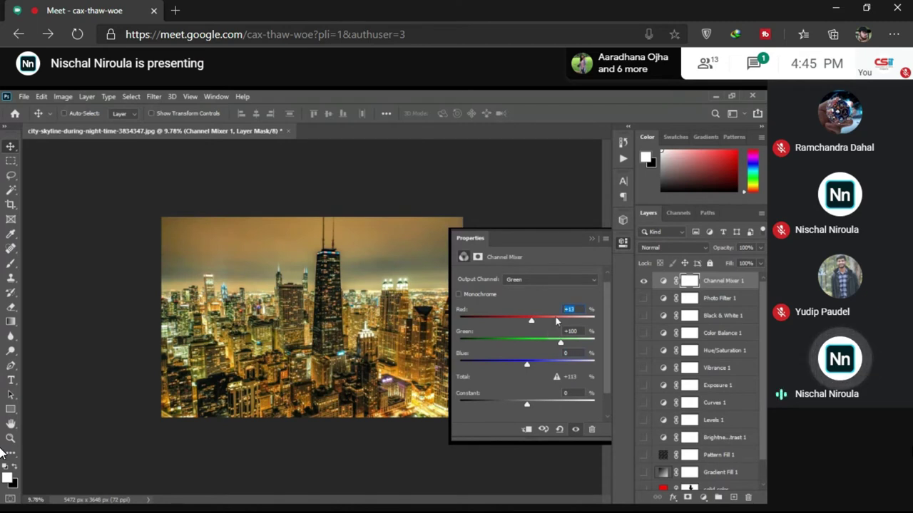
{"action": "type", "text": "0"}
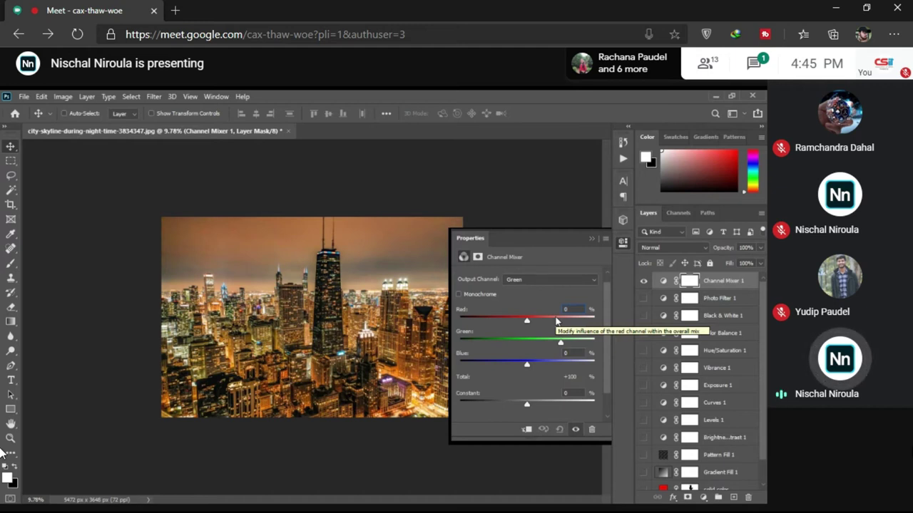
Step: Switch the output channel to Red, set its Green contribution to -60%, and try Blue at -58% before returning it to 0%
{"action": "key", "text": "alt+3"}
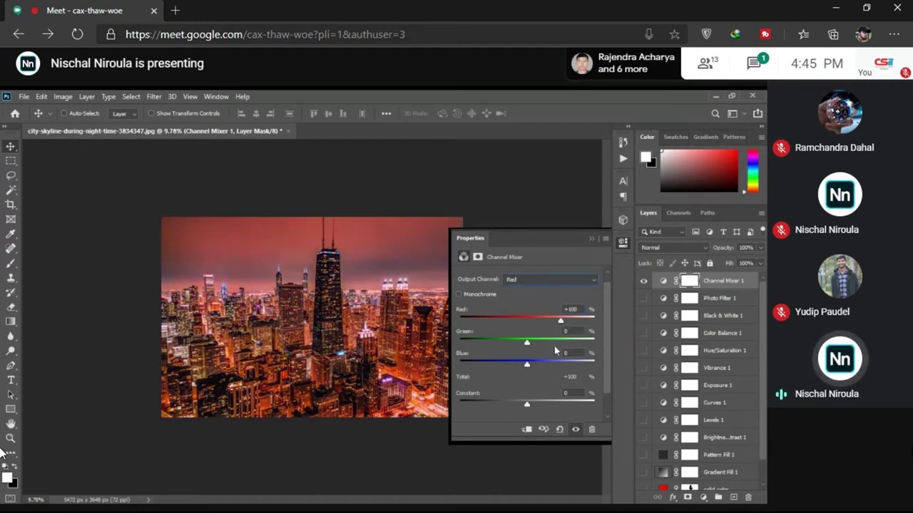
{"action": "left_click", "coordinate": [557, 342]}
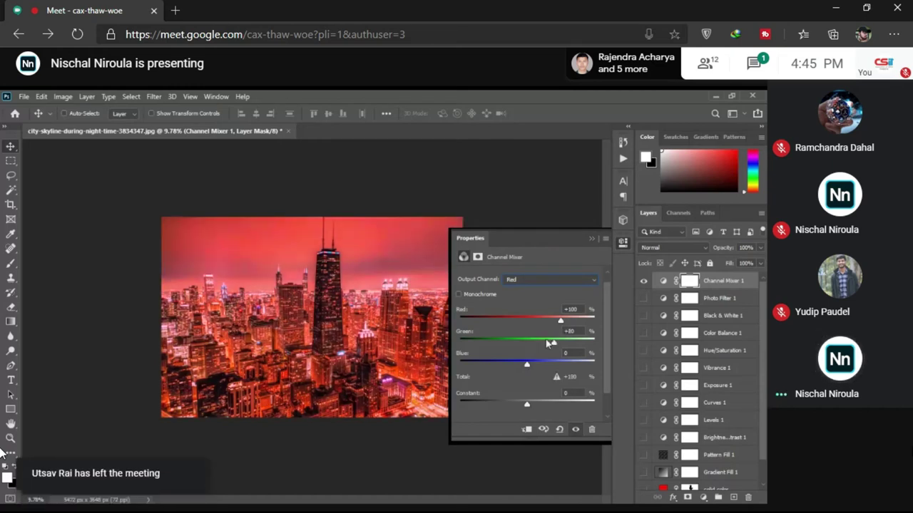
{"action": "left_click_drag", "start_coordinate": [558, 343], "coordinate": [507, 363]}
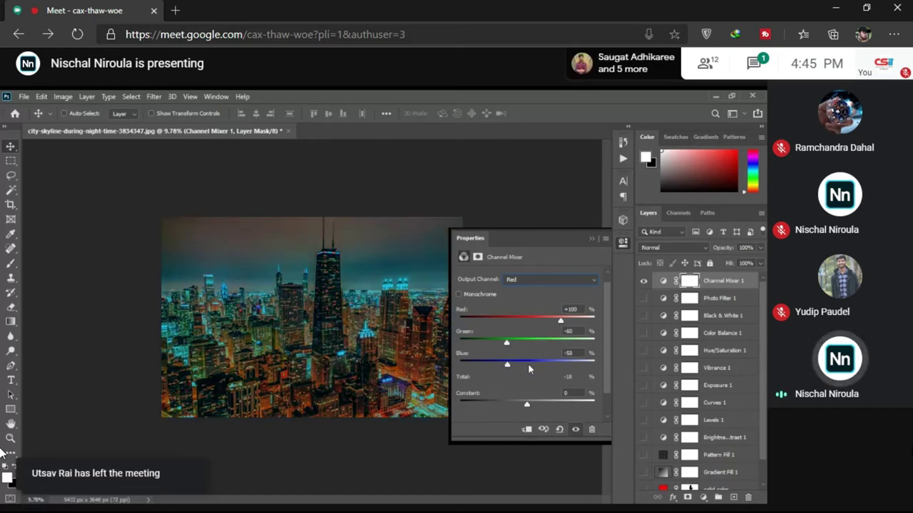
{"action": "left_click", "coordinate": [528, 365]}
Step: Try the Red output channel's Constant at -83% and 0%, then set it to -117%
{"action": "left_click_drag", "start_coordinate": [526, 404], "coordinate": [509, 404]}
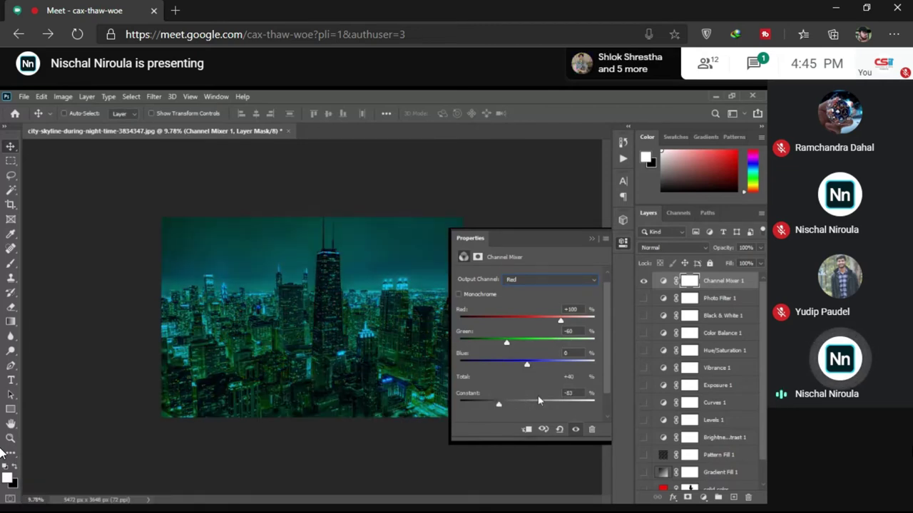
{"action": "left_click_drag", "start_coordinate": [538, 400], "coordinate": [526, 407]}
{"action": "left_click", "coordinate": [526, 408]}
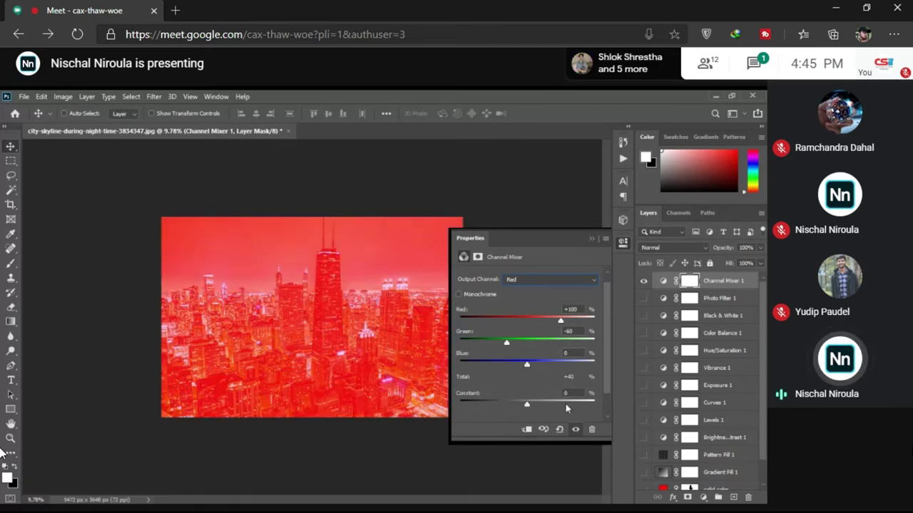
{"action": "left_click_drag", "start_coordinate": [565, 404], "coordinate": [494, 403]}
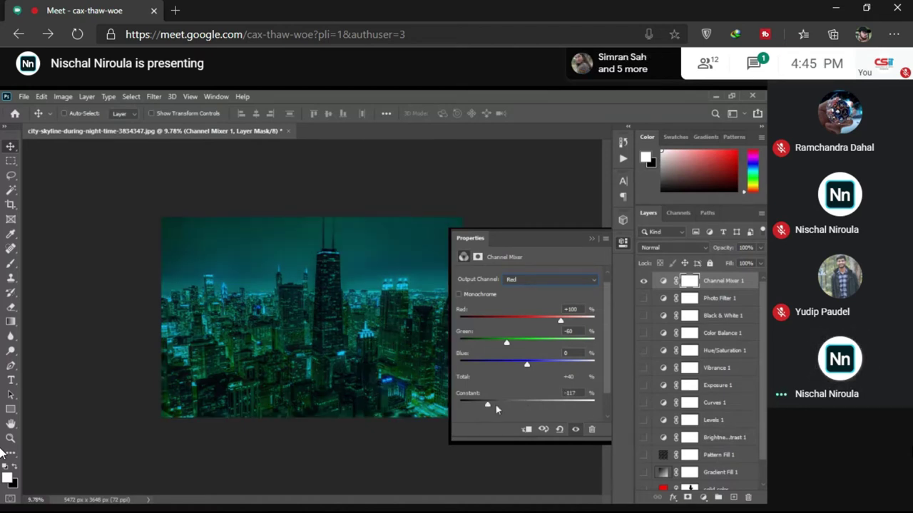
Step: Hide the Channel Mixer layer and add a Color Lookup adjustment layer
{"action": "left_click", "coordinate": [623, 247]}
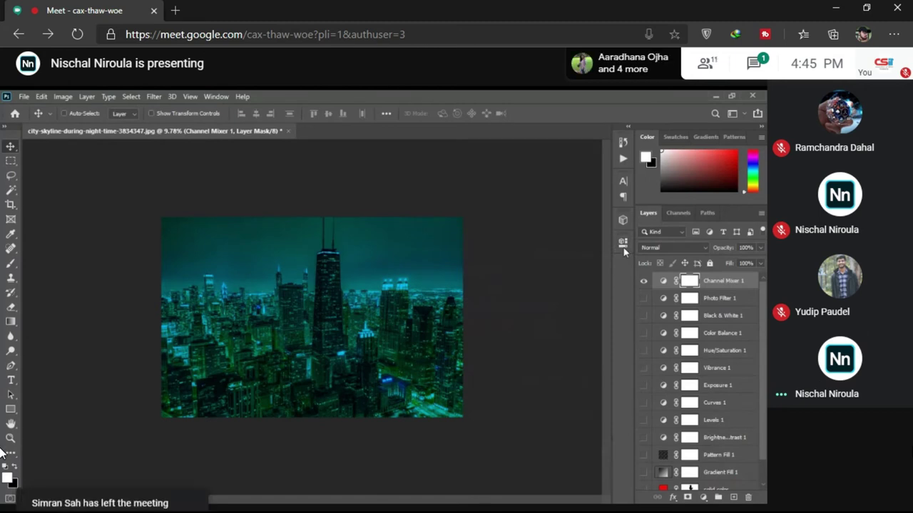
{"action": "left_click", "coordinate": [643, 280]}
{"action": "left_click", "coordinate": [703, 497]}
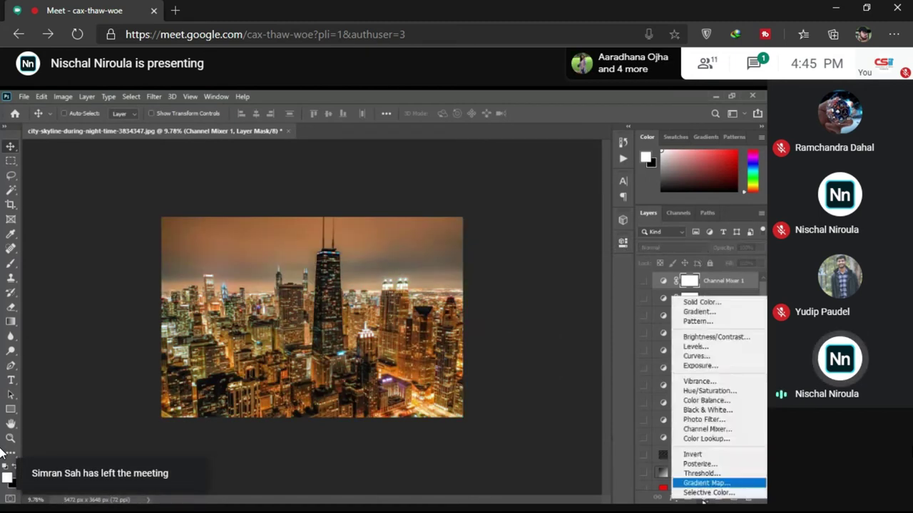
{"action": "left_click", "coordinate": [703, 439]}
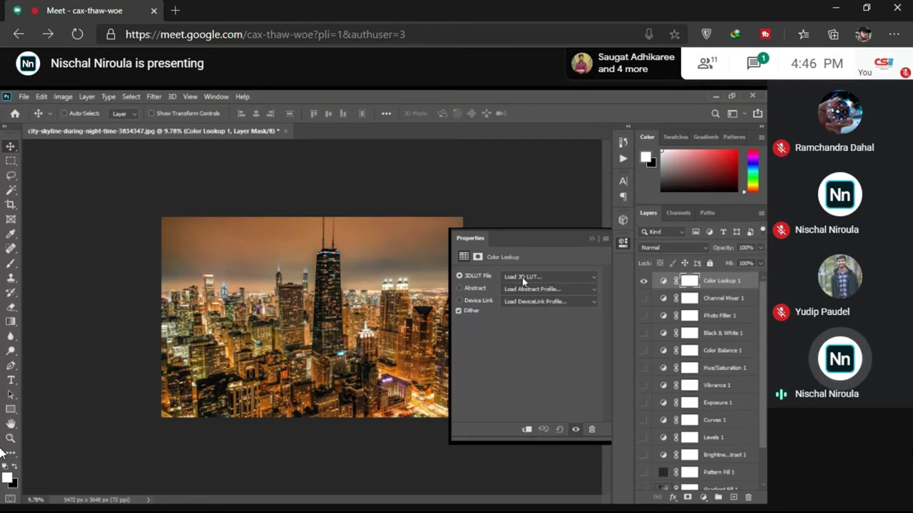
Step: Try the 2Strip.look and Soft_Warming.look 3D LUTs, returning to 2Strip.look to inspect its effect on the skyline
{"action": "scroll", "coordinate": [521, 278], "scroll_direction": "down", "scroll_amount": 1}
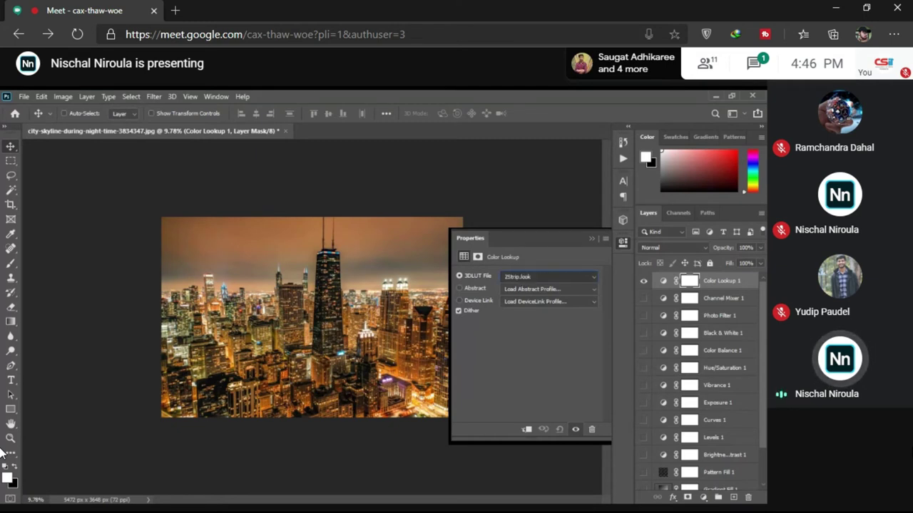
{"action": "scroll", "coordinate": [522, 278], "scroll_direction": "down", "scroll_amount": 15}
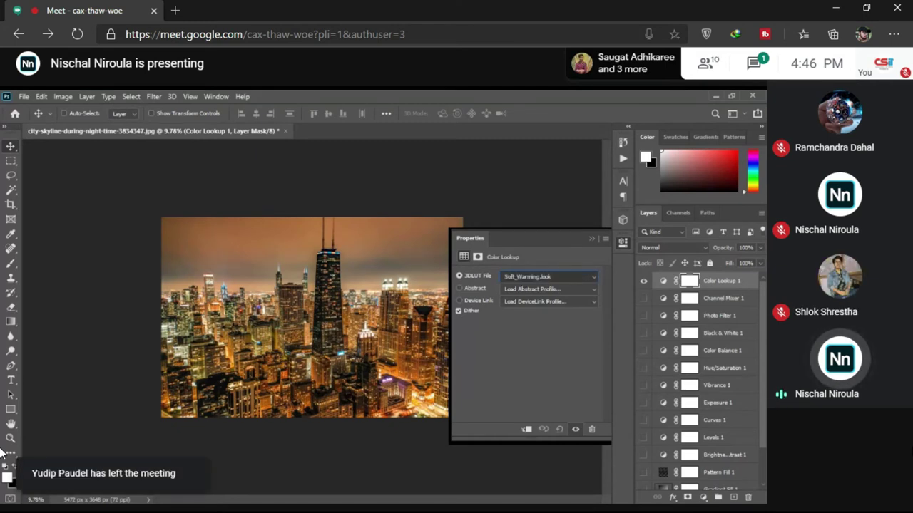
{"action": "scroll", "coordinate": [521, 277], "scroll_direction": "up", "scroll_amount": 15}
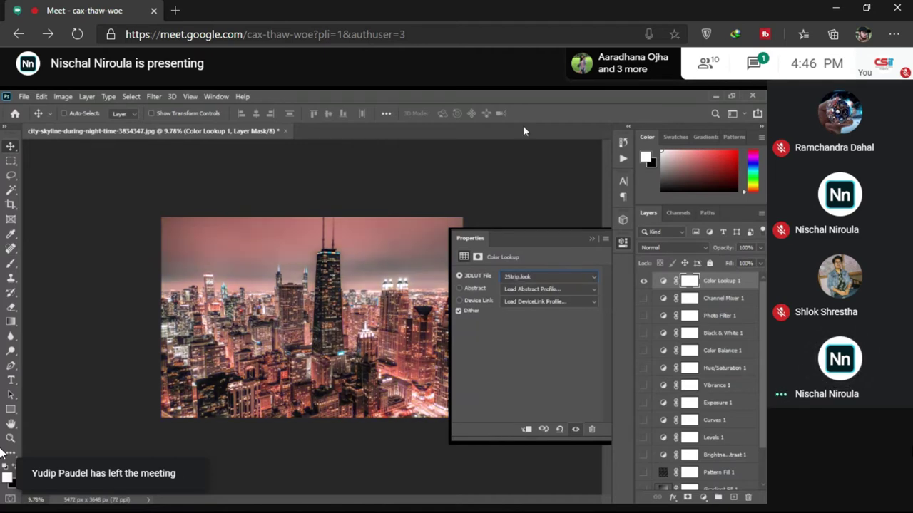
{"action": "key", "text": "ctrl"}
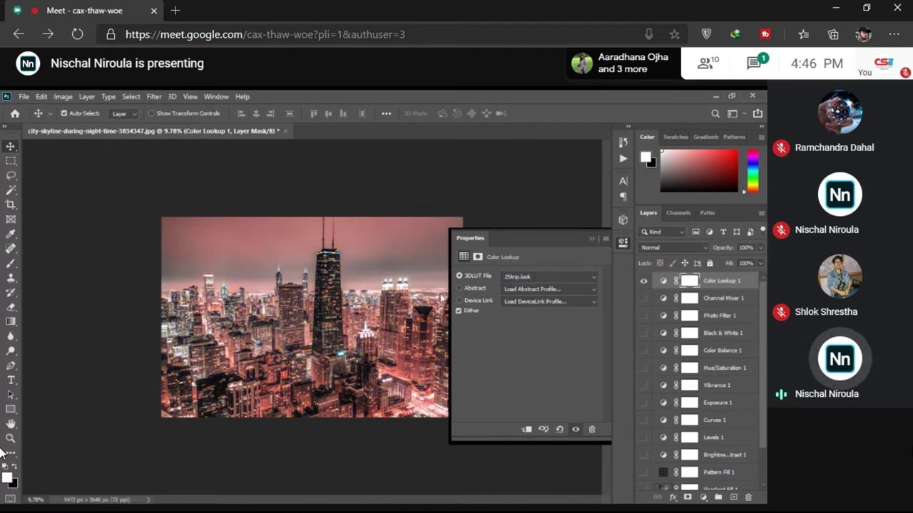
{"action": "scroll", "coordinate": [440, 298], "scroll_direction": "down", "scroll_amount": 2}
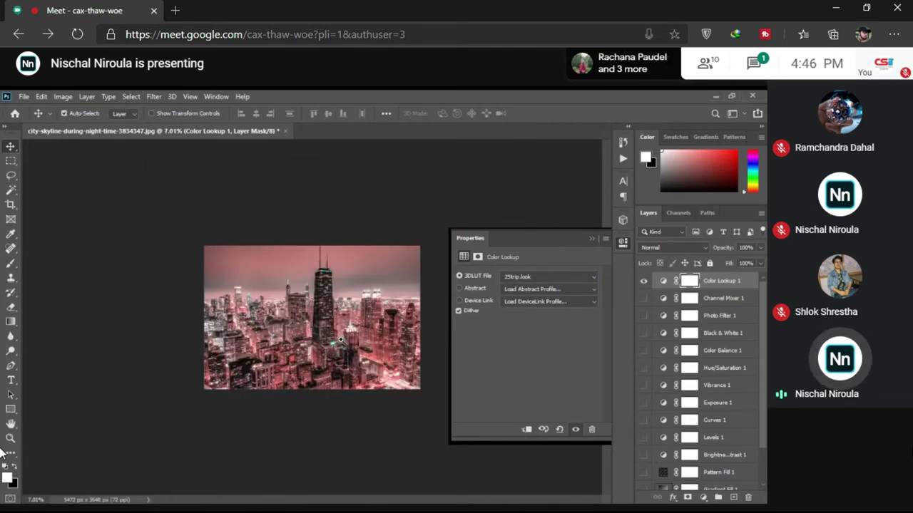
{"action": "scroll", "coordinate": [385, 310], "scroll_direction": "up", "scroll_amount": 1}
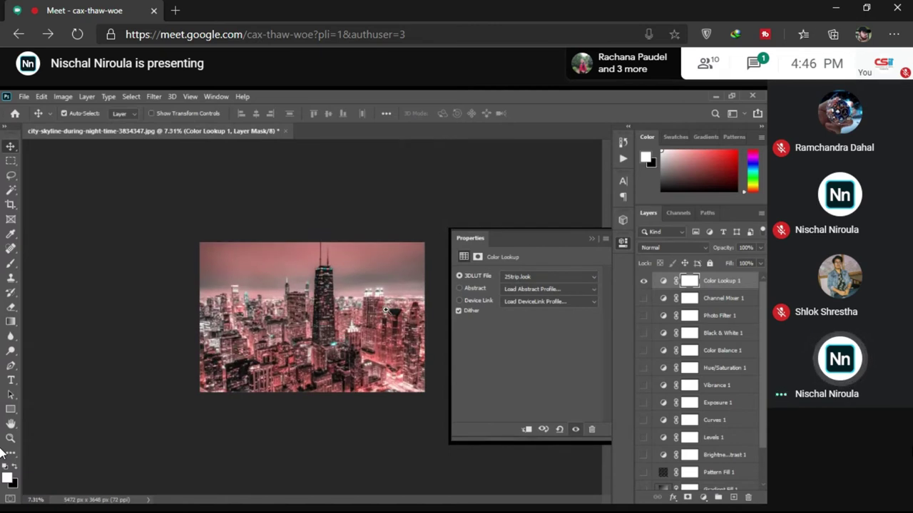
{"action": "scroll", "coordinate": [405, 294], "scroll_direction": "up", "scroll_amount": 3}
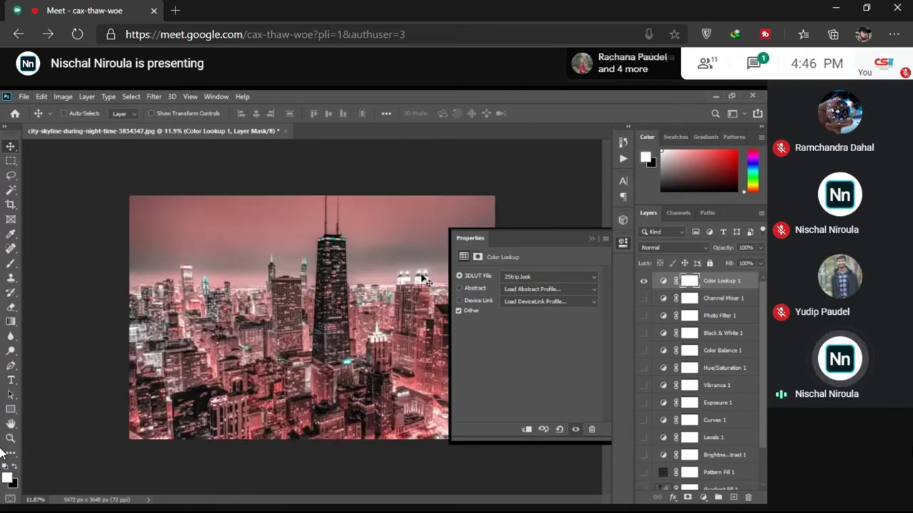
Step: Try the 3D LUTs 3Strip, Bleach Bypass, Candlelight, Crisp_Warm, Fuji F125 Kodak 2395 and FoggyNight on the photo
{"action": "key", "text": "Down"}
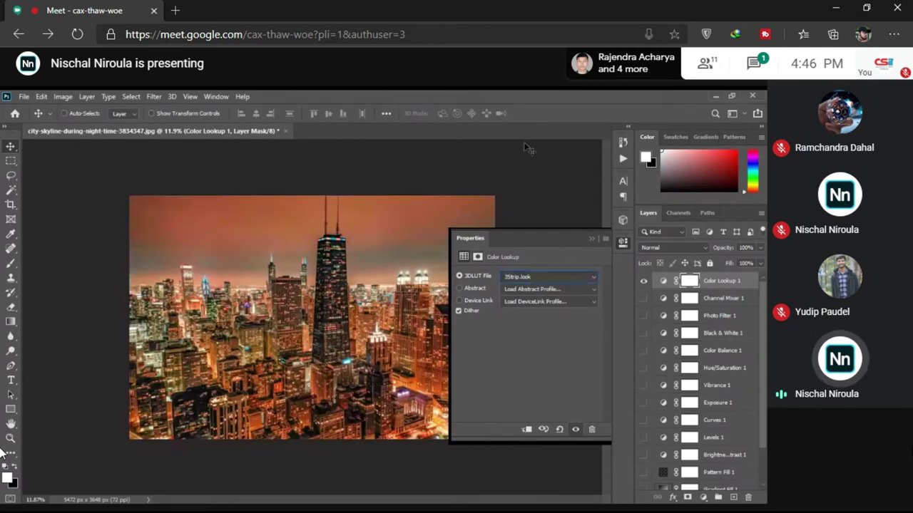
{"action": "key", "text": "Down"}
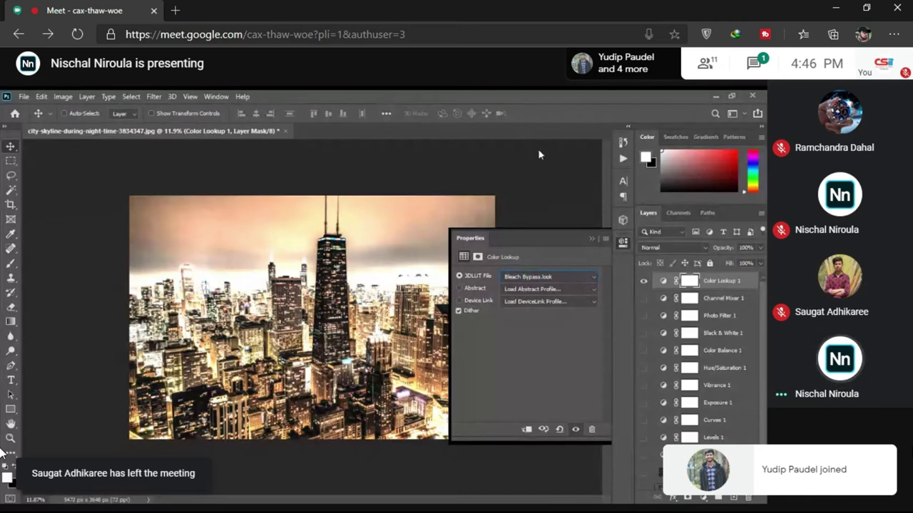
{"action": "key", "text": "Down"}
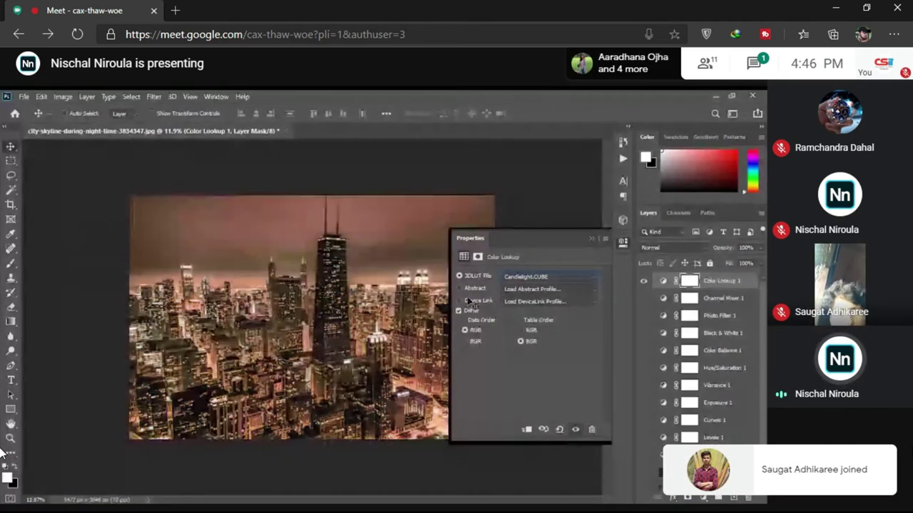
{"action": "key", "text": "Down"}
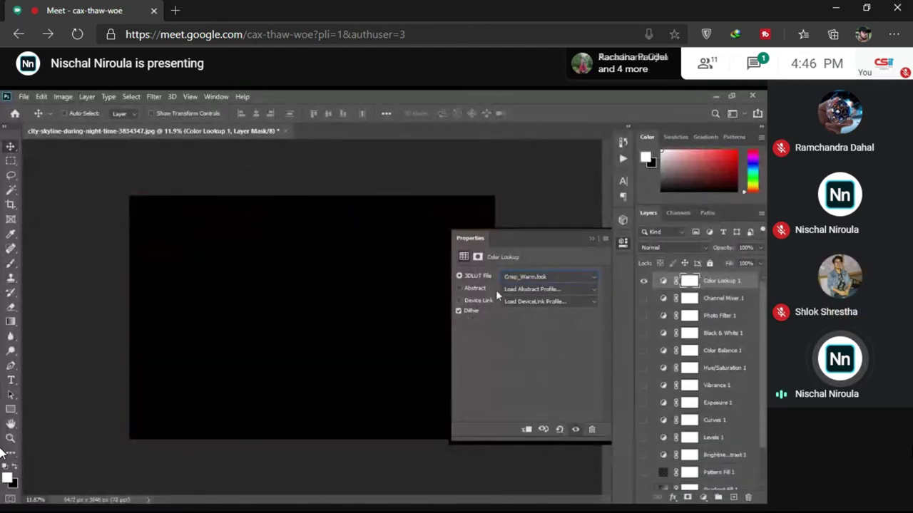
{"action": "key", "text": "Down"}
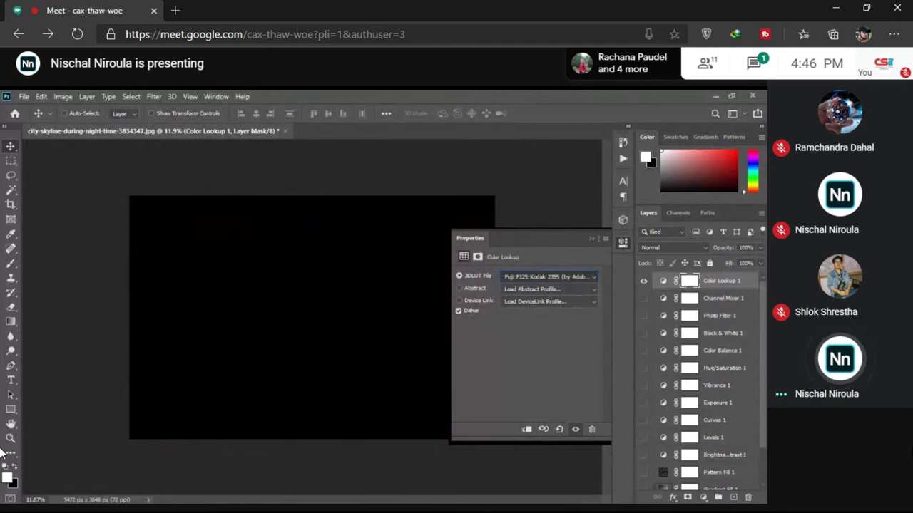
{"action": "key", "text": "Down"}
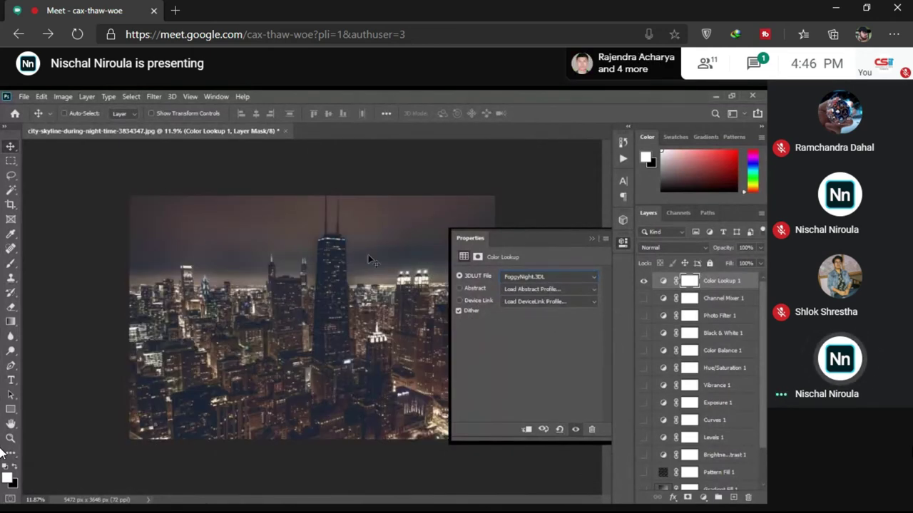
Step: Try the 3Strip.look, Kodak 5205 Fuji 3510 and NightFromDay.CUBE 3D LUTs on the photo
{"action": "key", "text": "Down"}
{"action": "key", "text": "Down"}
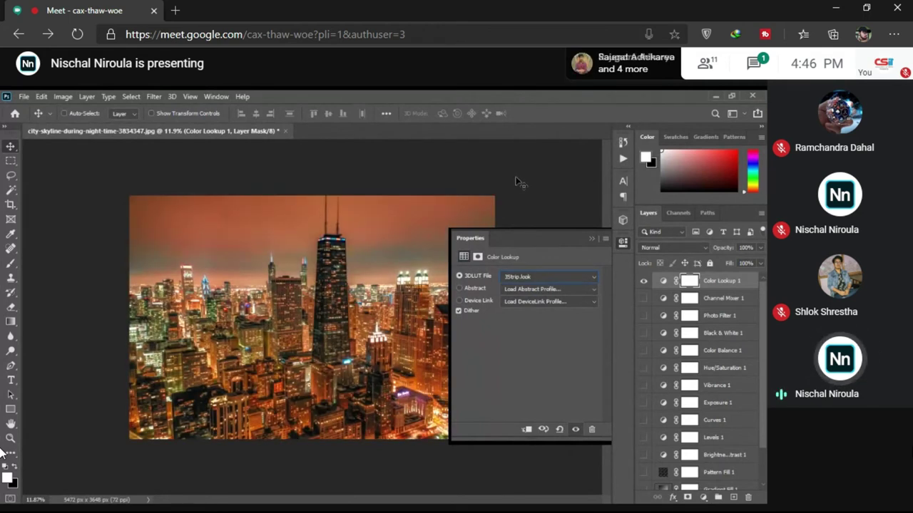
{"action": "key", "text": "k"}
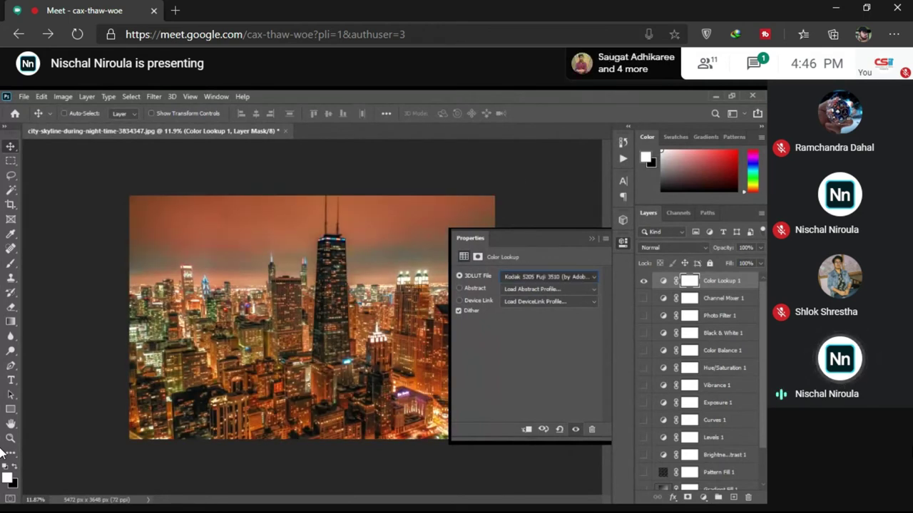
{"action": "key", "text": "n"}
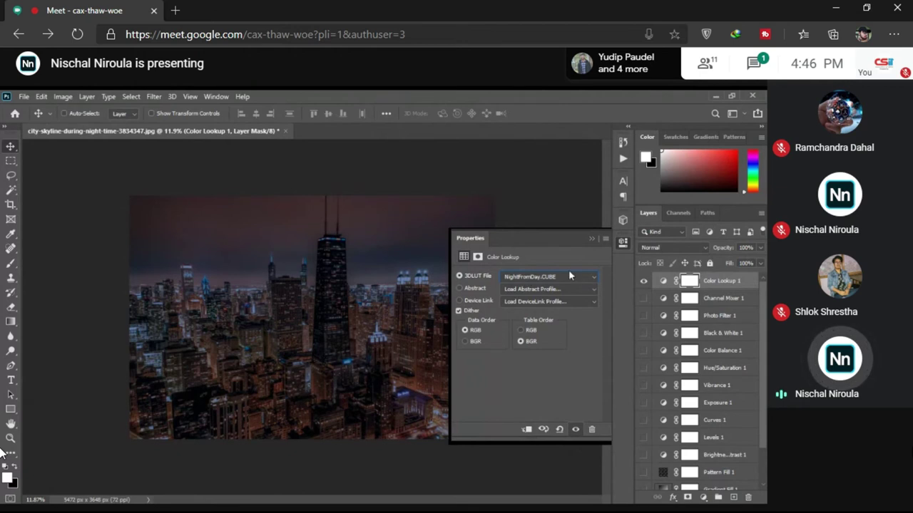
Step: Load the external 3D LUT file Augusta • 16.cube from the 3D Luts folder into the Color Lookup layer
{"action": "key", "text": "f"}
{"action": "key", "text": "l"}
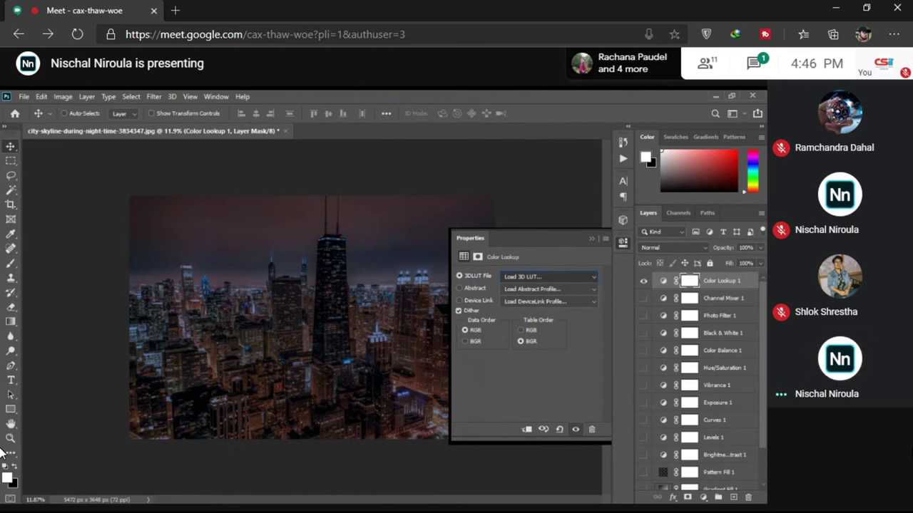
{"action": "key", "text": "Return"}
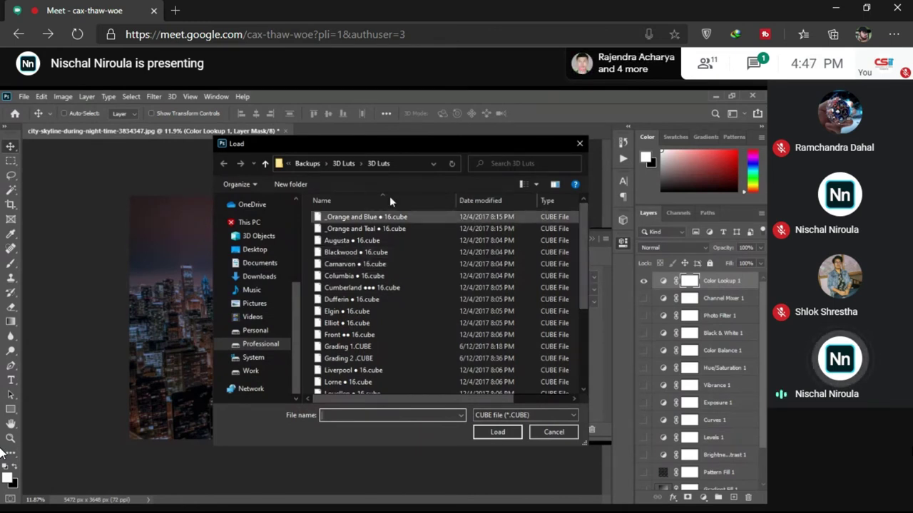
{"action": "left_click", "coordinate": [368, 244]}
{"action": "left_click", "coordinate": [485, 432]}
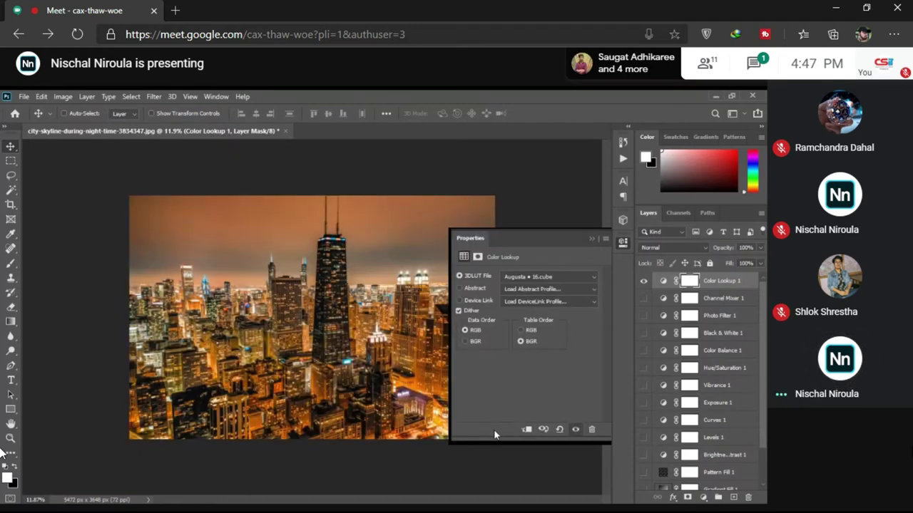
Step: Load the external 3D LUT file _Orange and Blue • 16.cube into the Color Lookup layer, switch to HorrorBlue.3DL, and load an external LUT again
{"action": "left_click", "coordinate": [549, 276]}
{"action": "left_click", "coordinate": [514, 96]}
{"action": "left_click", "coordinate": [356, 217]}
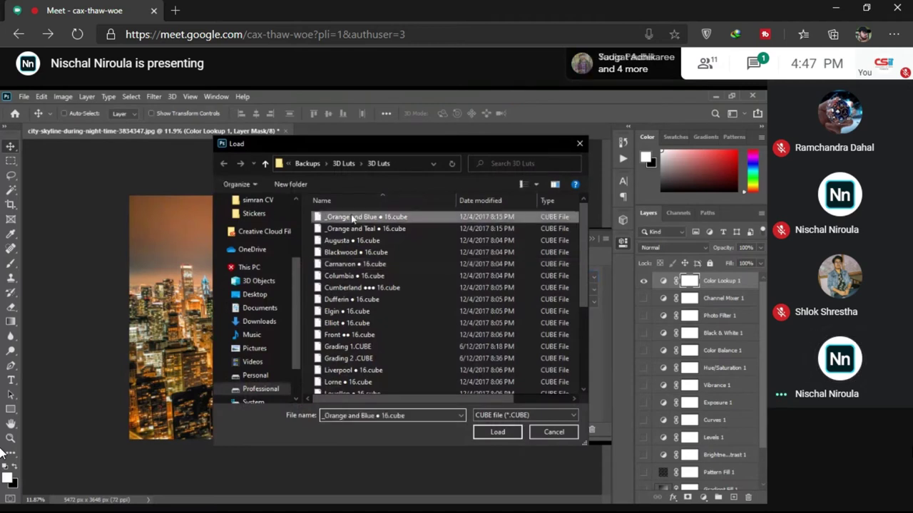
{"action": "left_click", "coordinate": [497, 432]}
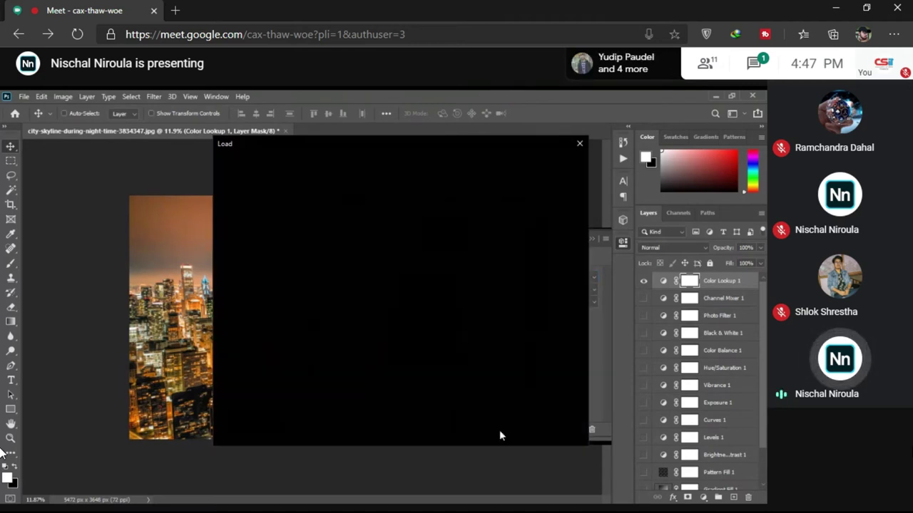
{"action": "key", "text": "h"}
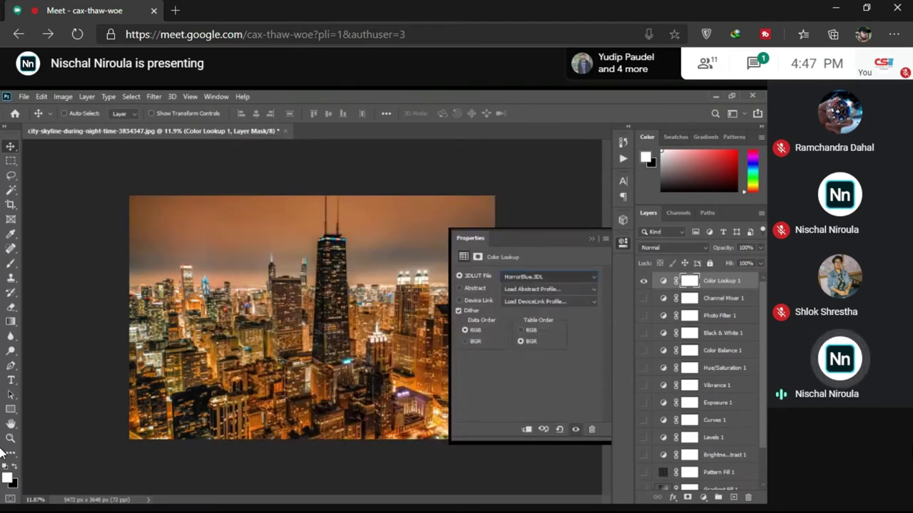
{"action": "key", "text": "l"}
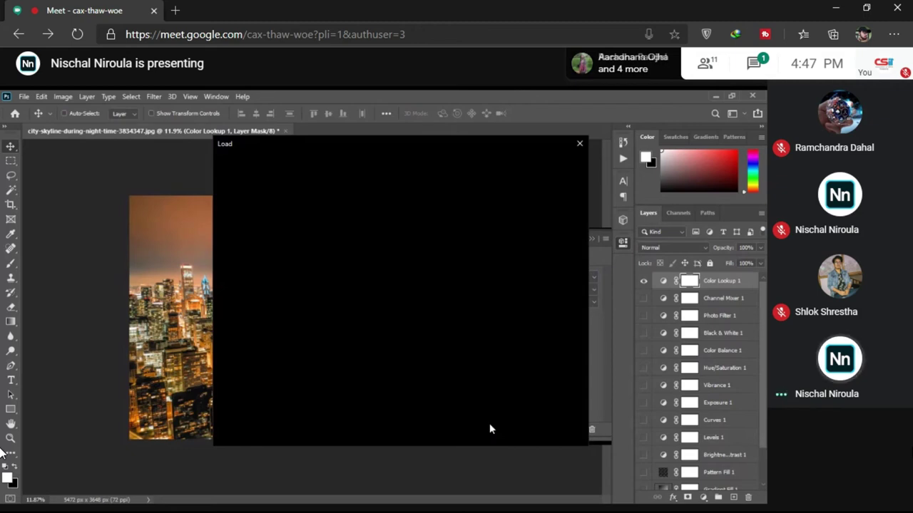
{"action": "left_click", "coordinate": [489, 429]}
Step: Set the Color Lookup layer's blend mode to Multiply and hide the layer
{"action": "left_click", "coordinate": [669, 253]}
{"action": "scroll", "coordinate": [668, 249], "scroll_direction": "down", "scroll_amount": 3}
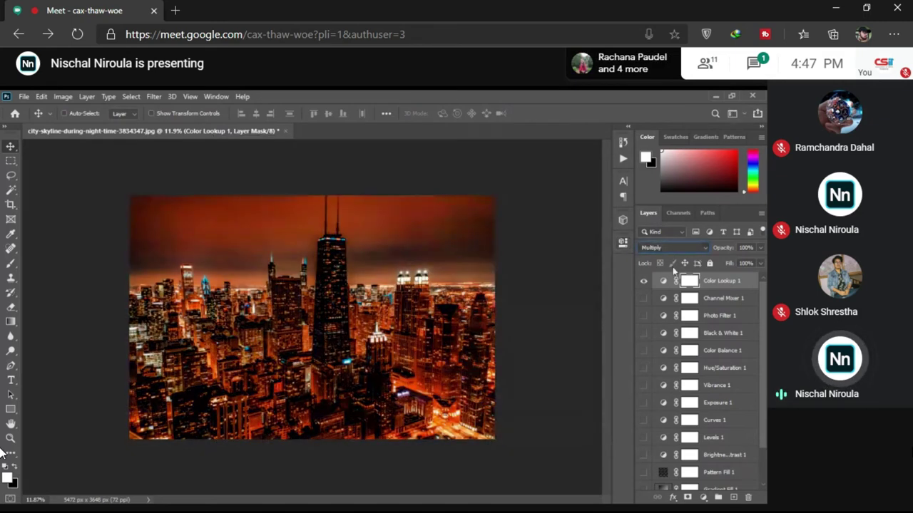
{"action": "left_click", "coordinate": [718, 247]}
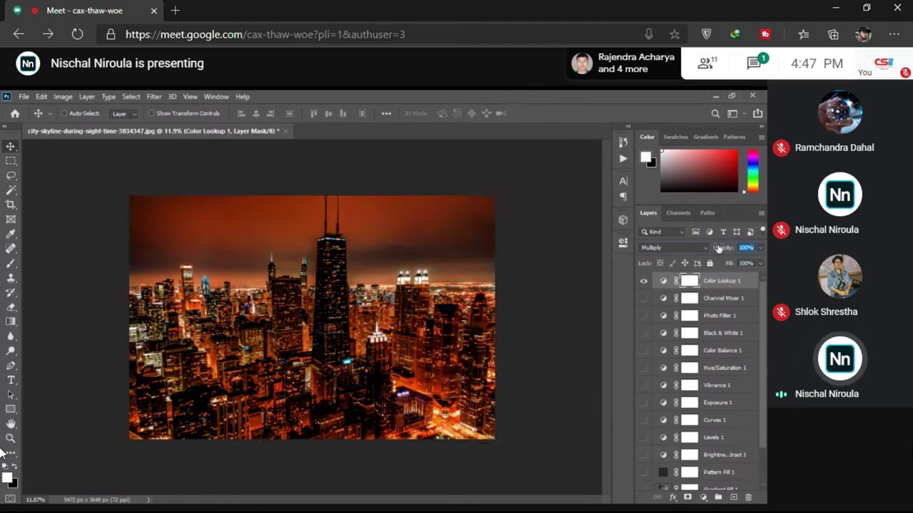
{"action": "left_click", "coordinate": [643, 280]}
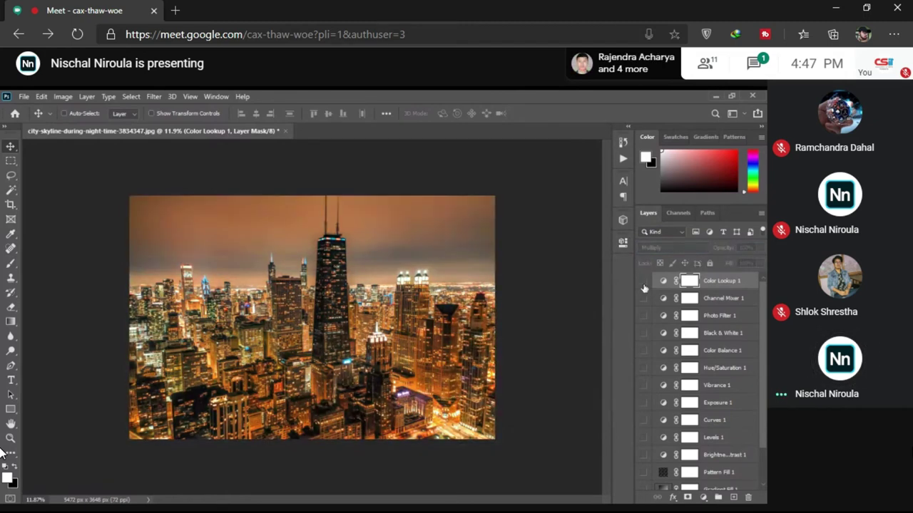
Step: Add an Invert adjustment layer above the Color Lookup layer and inspect the skyline's inverted colors
{"action": "left_click", "coordinate": [703, 497]}
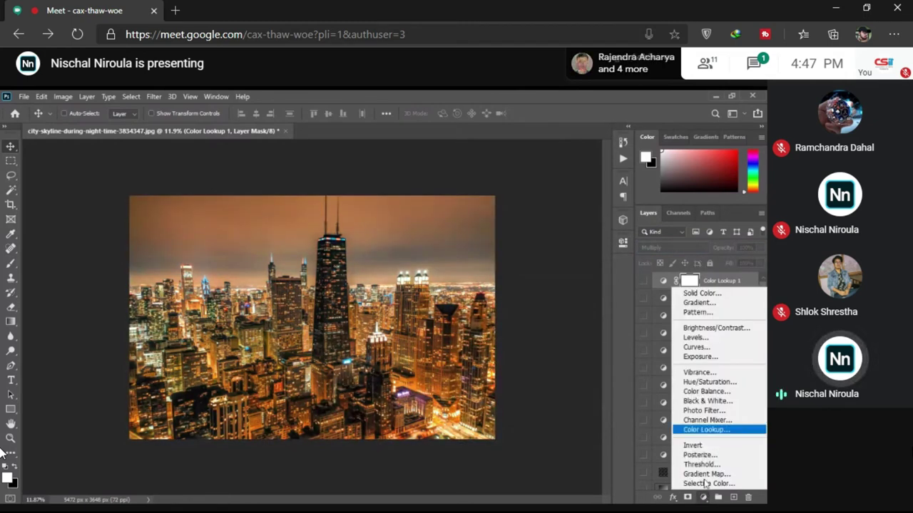
{"action": "left_click", "coordinate": [720, 445]}
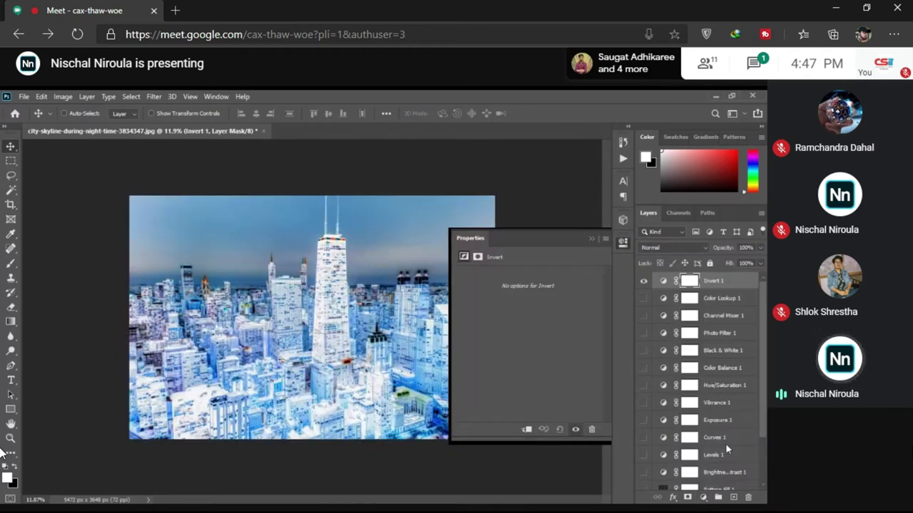
{"action": "left_click", "coordinate": [623, 243]}
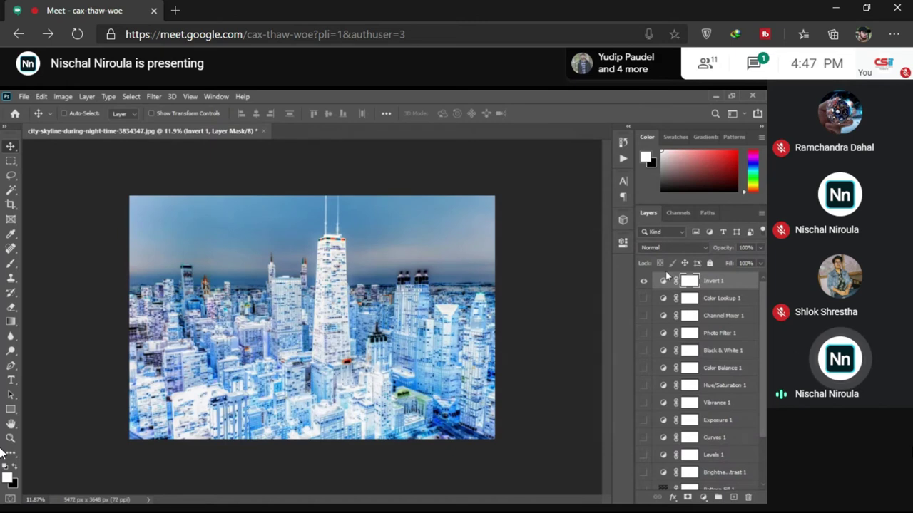
{"action": "left_click", "coordinate": [664, 280]}
{"action": "left_click", "coordinate": [439, 343]}
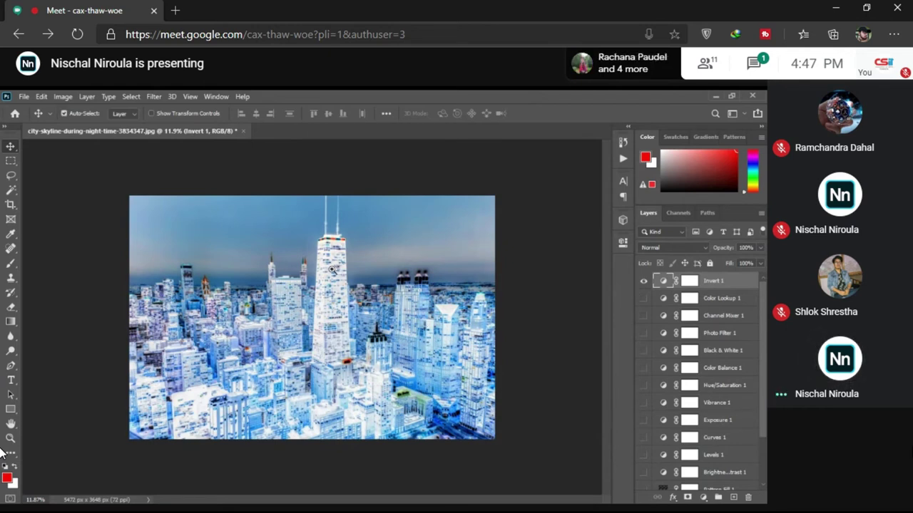
{"action": "left_click_drag", "start_coordinate": [332, 270], "coordinate": [373, 345]}
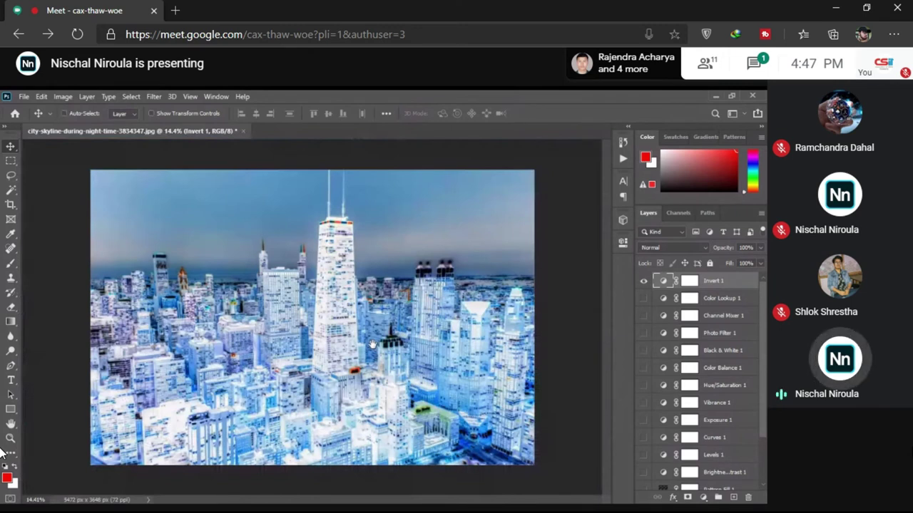
Step: Add a second Invert adjustment layer directly above the first one
{"action": "scroll", "coordinate": [706, 427], "scroll_direction": "down", "scroll_amount": 3}
{"action": "left_click", "coordinate": [710, 488]}
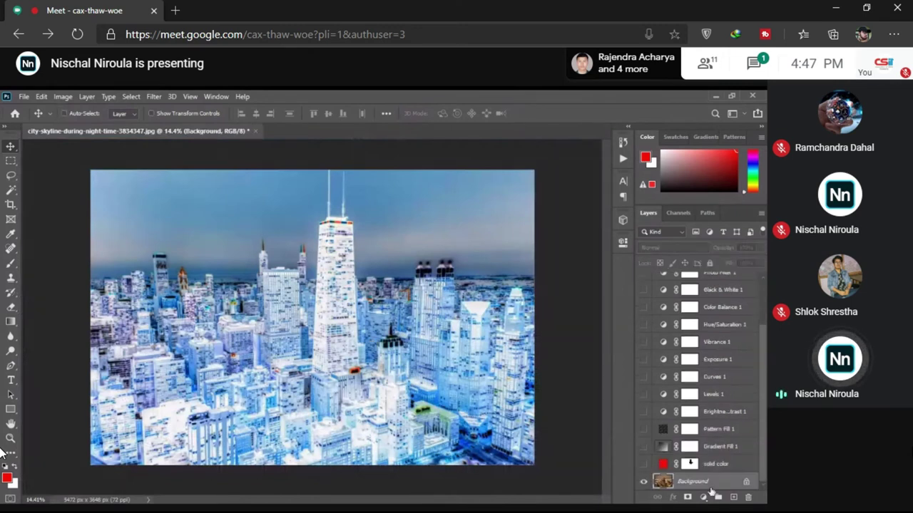
{"action": "scroll", "coordinate": [706, 399], "scroll_direction": "up", "scroll_amount": 3}
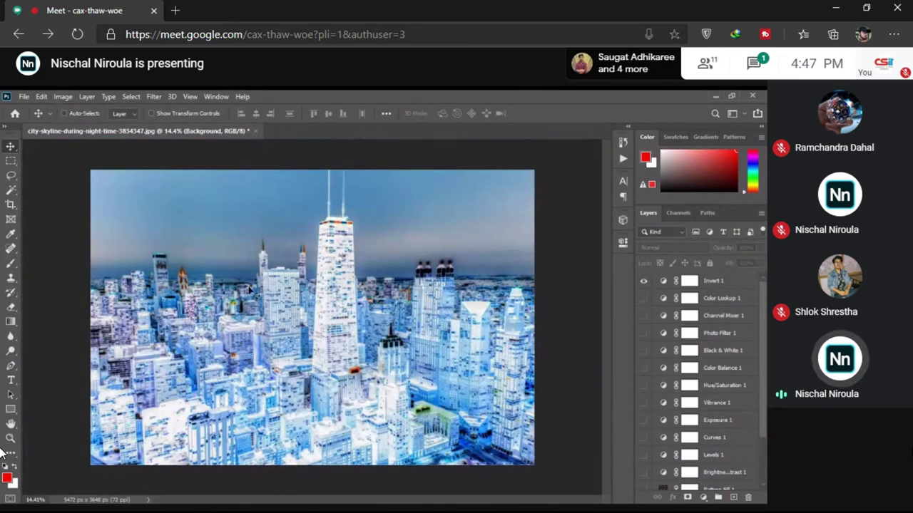
{"action": "left_click", "coordinate": [684, 281]}
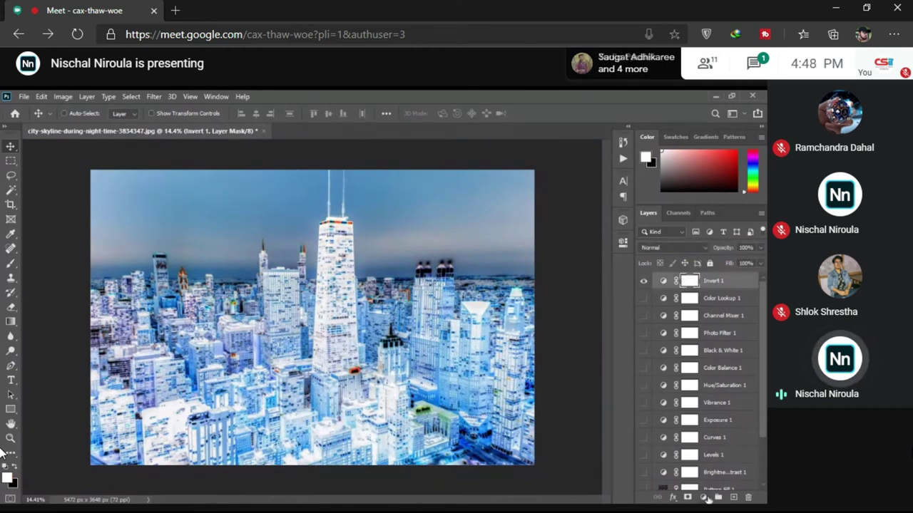
{"action": "left_click", "coordinate": [706, 498]}
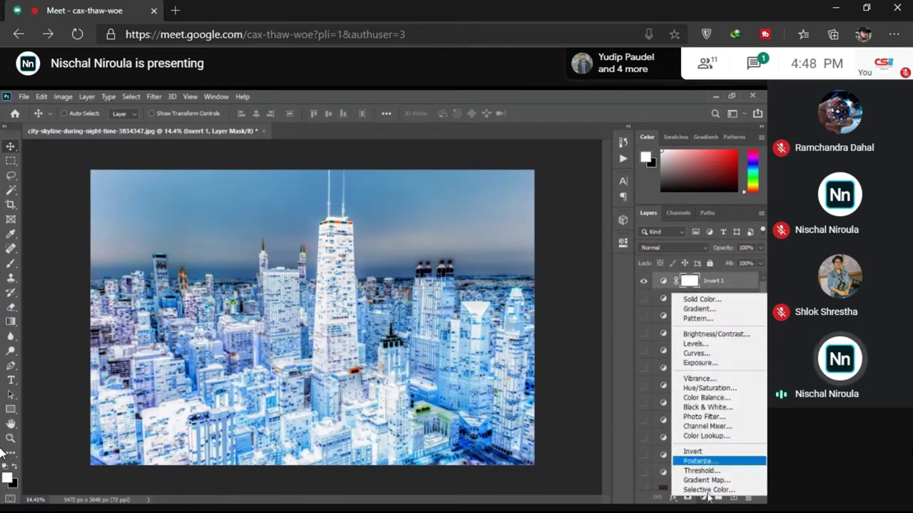
{"action": "left_click", "coordinate": [693, 452]}
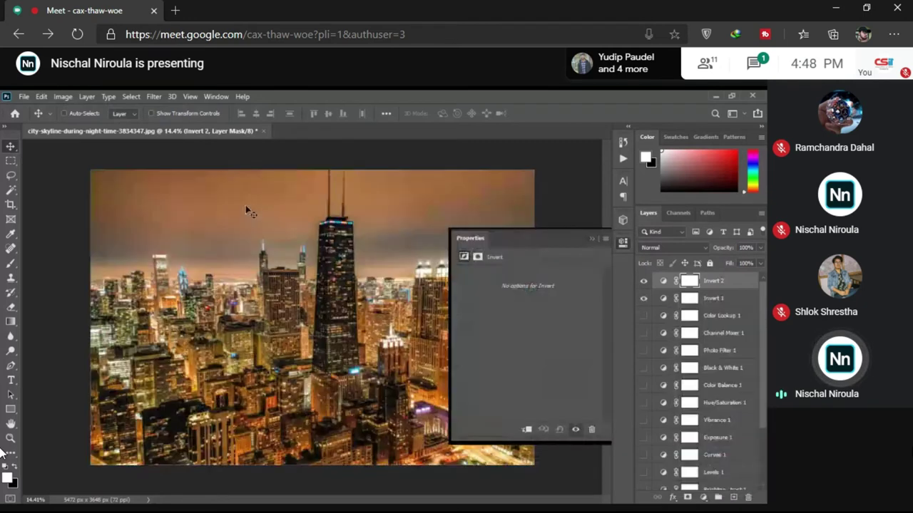
{"action": "left_click", "coordinate": [125, 470]}
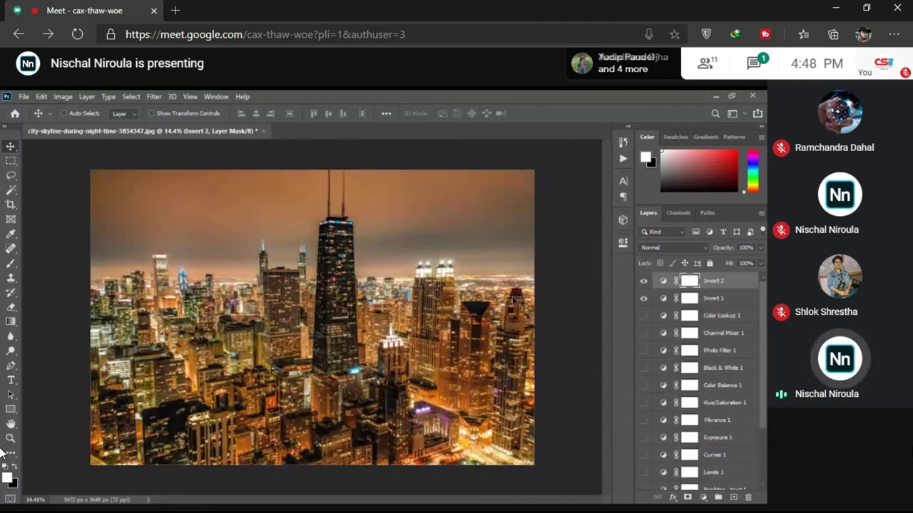
Step: Toggle the visibility of the upper Invert layer to compare one inversion with two
{"action": "left_click", "coordinate": [643, 282]}
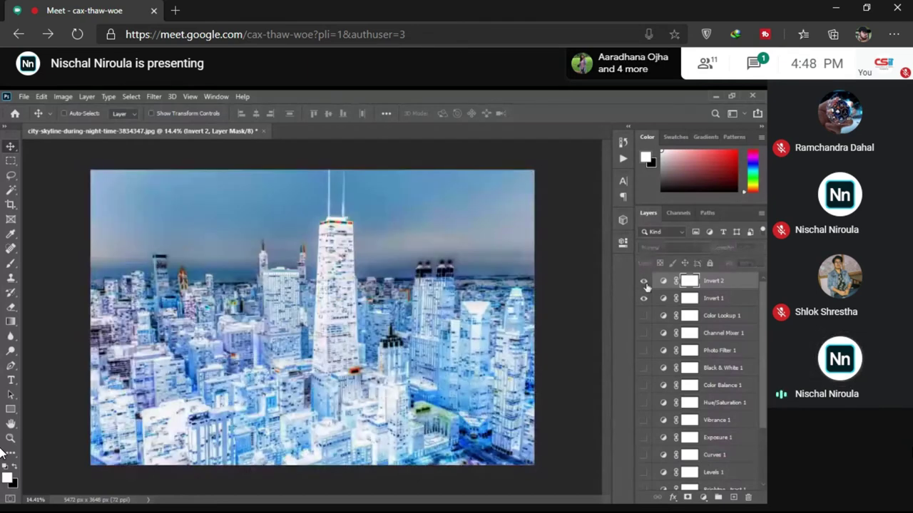
{"action": "left_click", "coordinate": [643, 282]}
{"action": "scroll", "coordinate": [691, 428], "scroll_direction": "down", "scroll_amount": 3}
{"action": "scroll", "coordinate": [692, 427], "scroll_direction": "up", "scroll_amount": 3}
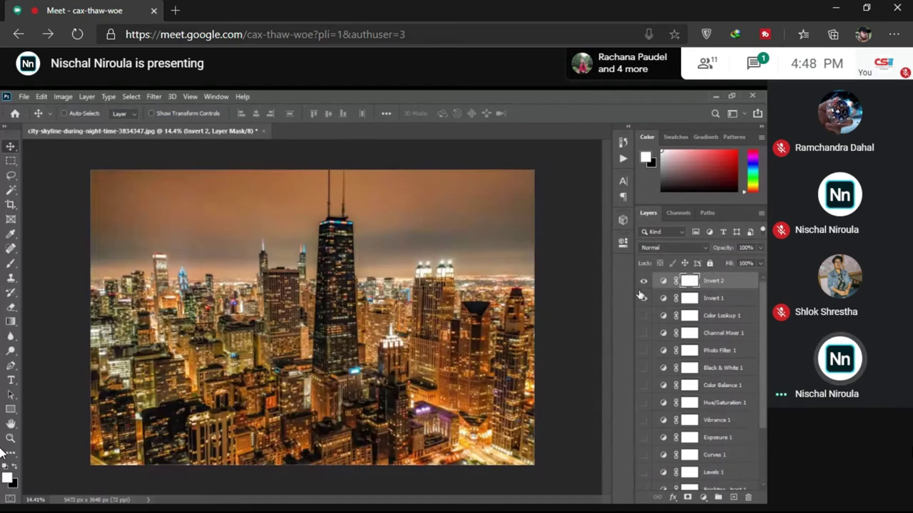
{"action": "left_click", "coordinate": [644, 283]}
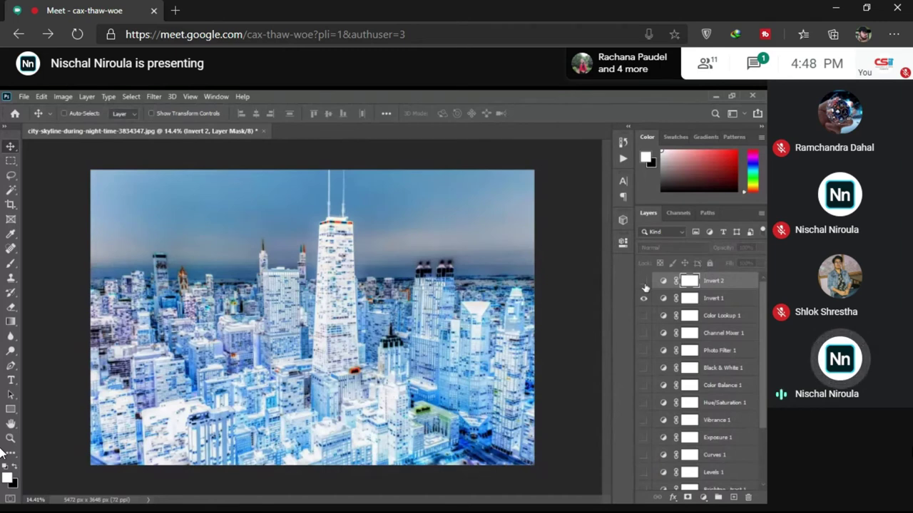
{"action": "left_click", "coordinate": [643, 281]}
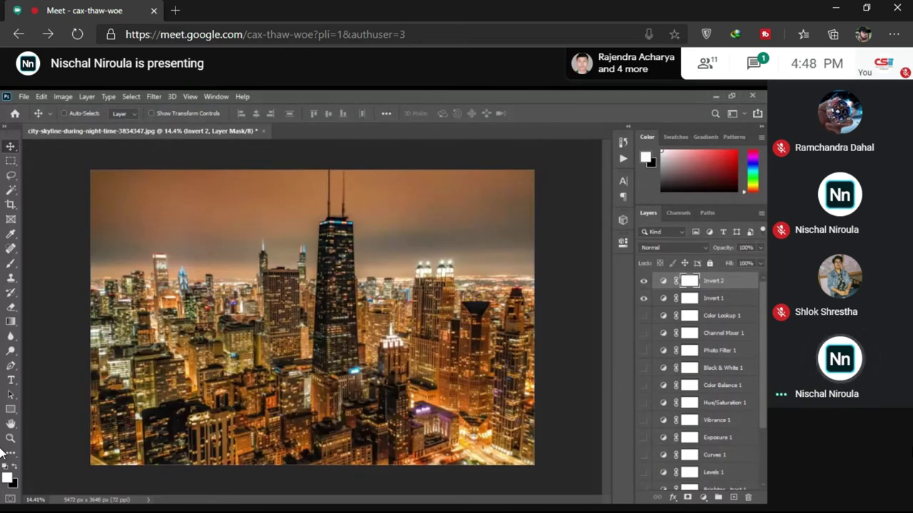
Step: Hide both Invert layers and add a Posterize adjustment layer above them
{"action": "left_click", "coordinate": [644, 298]}
{"action": "left_click", "coordinate": [643, 281]}
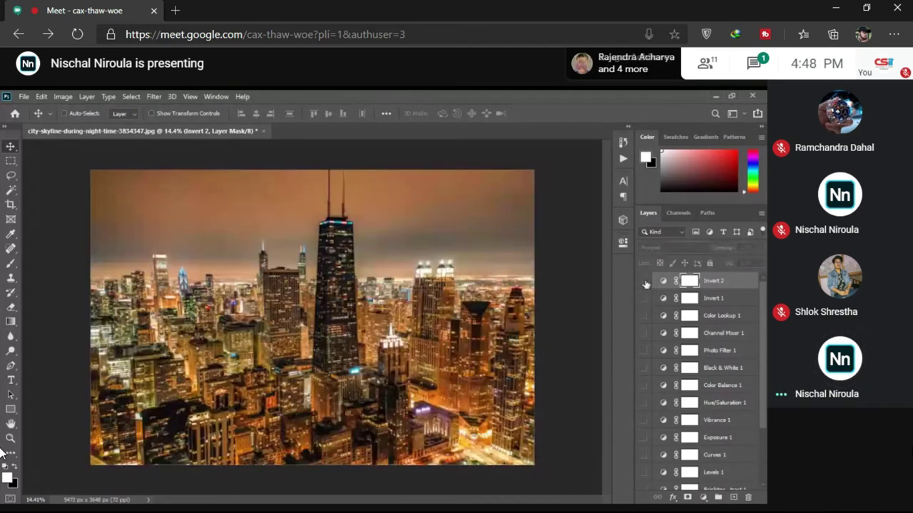
{"action": "left_click", "coordinate": [643, 282]}
{"action": "left_click", "coordinate": [643, 282]}
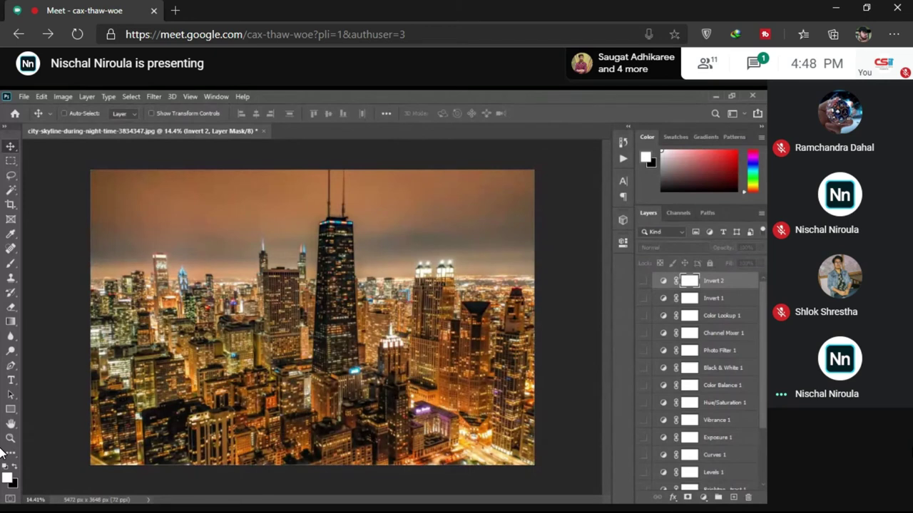
{"action": "left_click", "coordinate": [703, 497]}
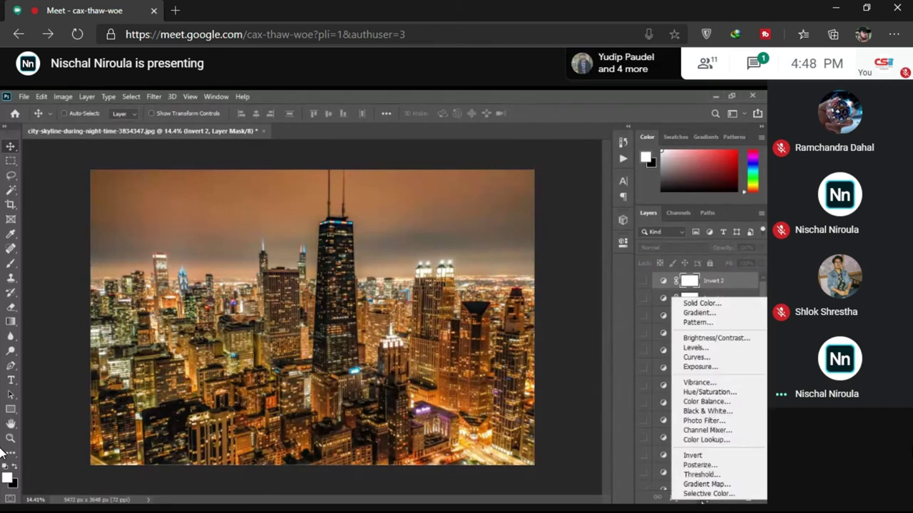
{"action": "left_click", "coordinate": [706, 464]}
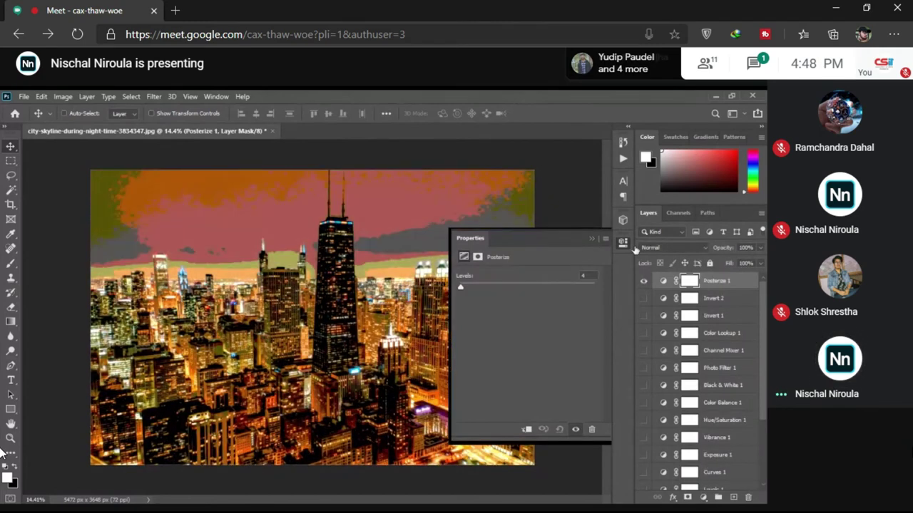
Step: Open the image woman-sitting-and-leaning-on-table-inside-dark-room-3549434.jpg from the Images folder
{"action": "left_click", "coordinate": [23, 96]}
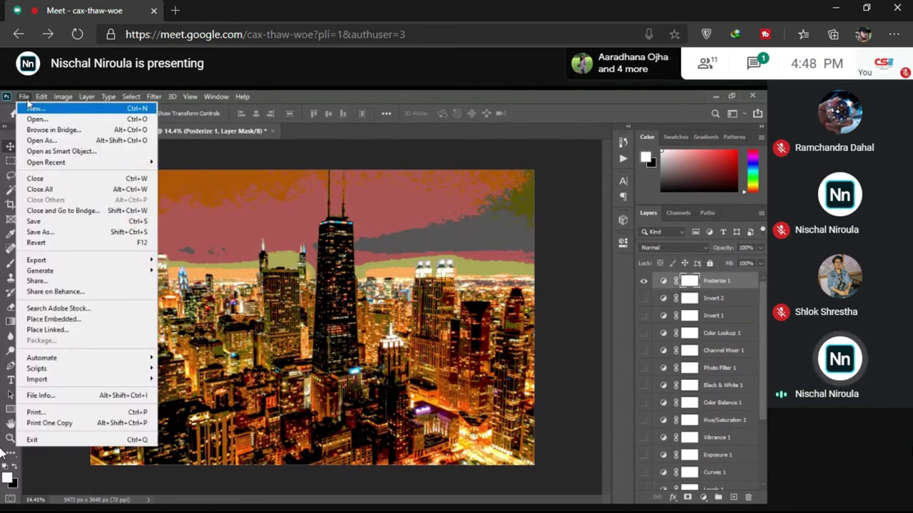
{"action": "left_click", "coordinate": [38, 119]}
{"action": "left_click", "coordinate": [180, 195]}
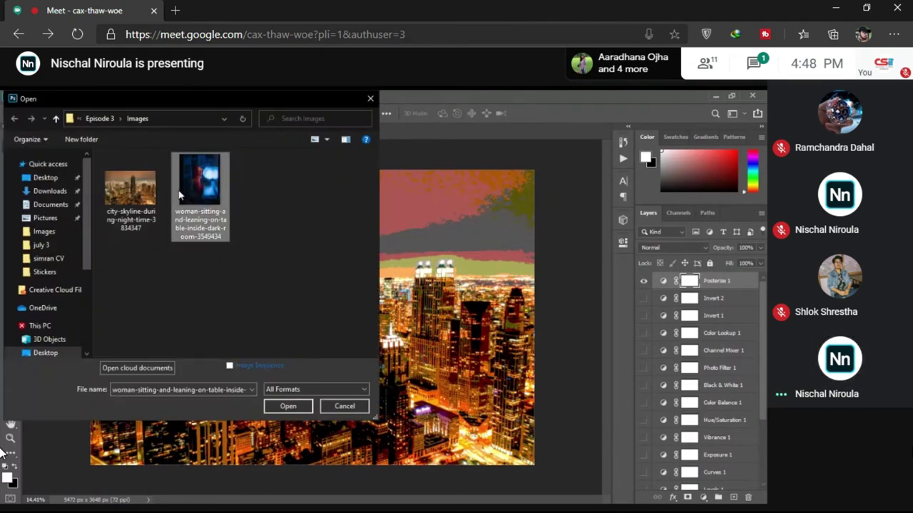
{"action": "left_click", "coordinate": [305, 406]}
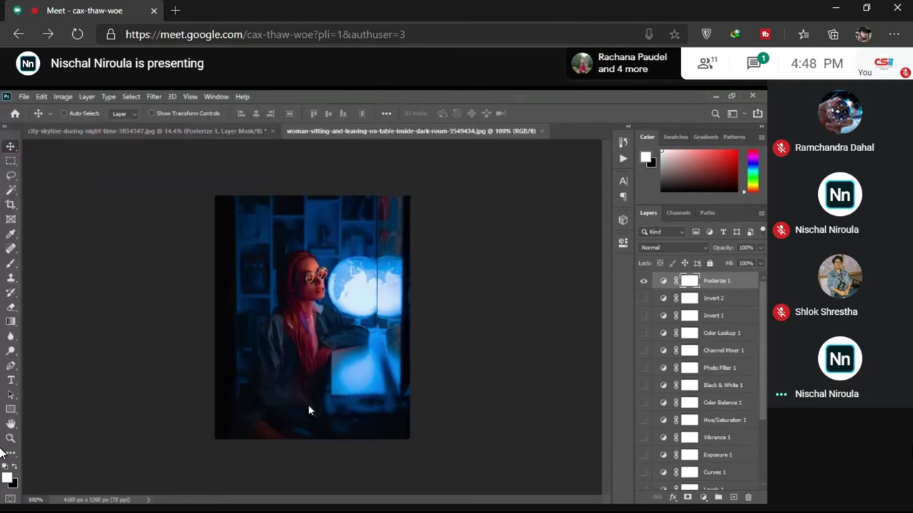
{"action": "scroll", "coordinate": [392, 294], "scroll_direction": "up", "scroll_amount": 3}
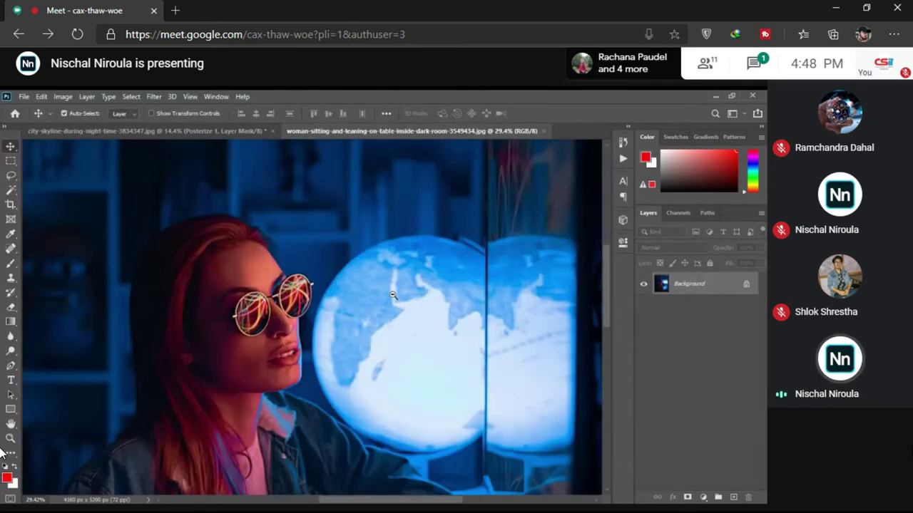
{"action": "scroll", "coordinate": [392, 295], "scroll_direction": "down", "scroll_amount": 3}
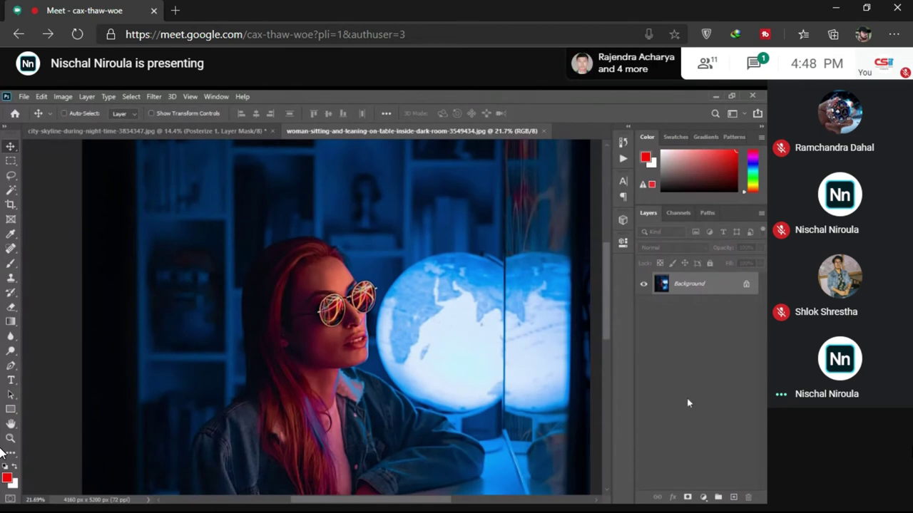
Step: Add a Posterize adjustment layer to the woman photo and inspect its effect on her face
{"action": "left_click", "coordinate": [702, 492]}
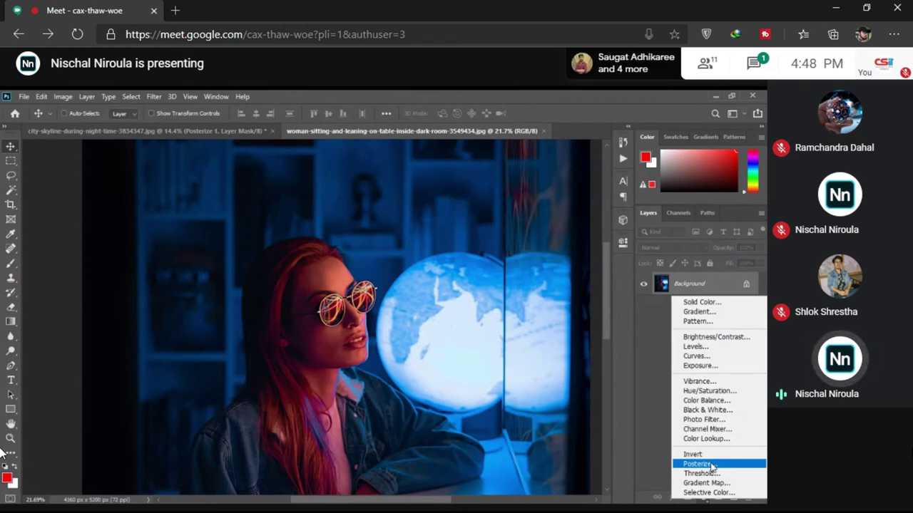
{"action": "left_click", "coordinate": [711, 465]}
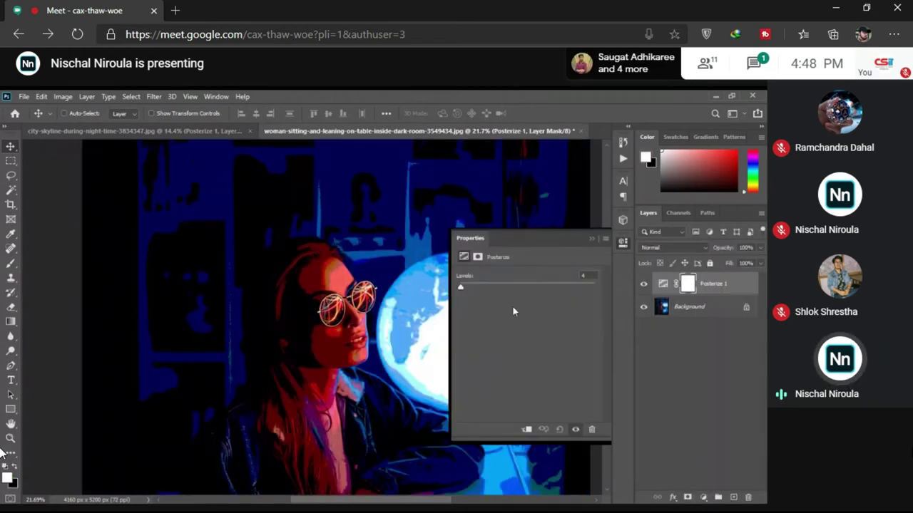
{"action": "scroll", "coordinate": [347, 296], "scroll_direction": "up", "scroll_amount": 4}
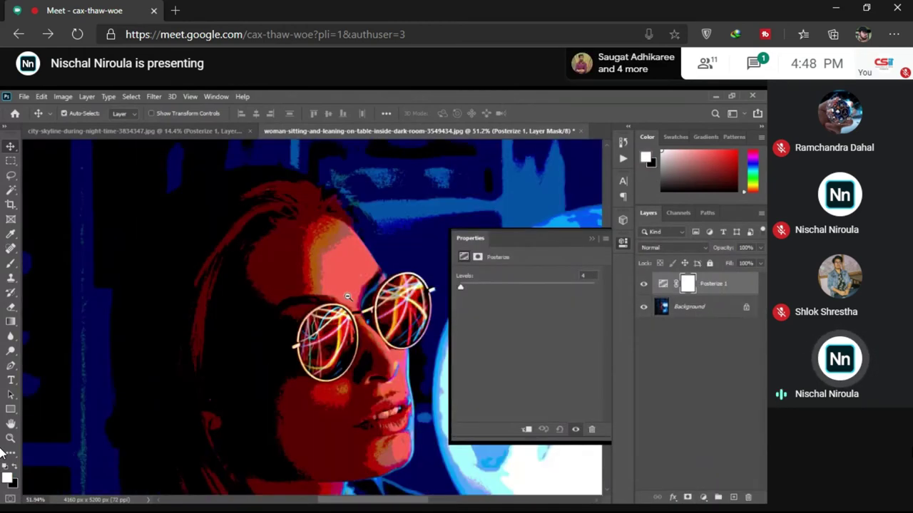
{"action": "scroll", "coordinate": [347, 296], "scroll_direction": "up", "scroll_amount": 2}
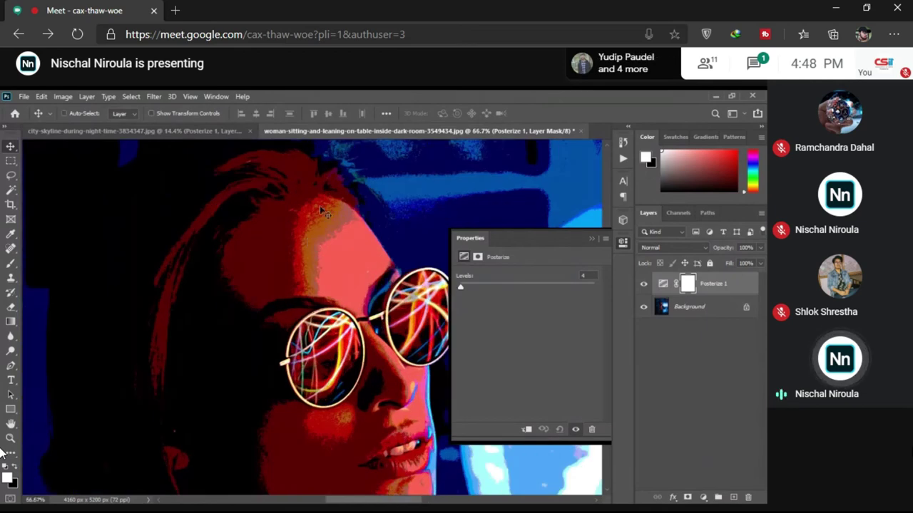
Step: Examine the posterized color bands on the woman's forehead and face both close up and across the whole photo
{"action": "scroll", "coordinate": [319, 206], "scroll_direction": "down", "scroll_amount": 3}
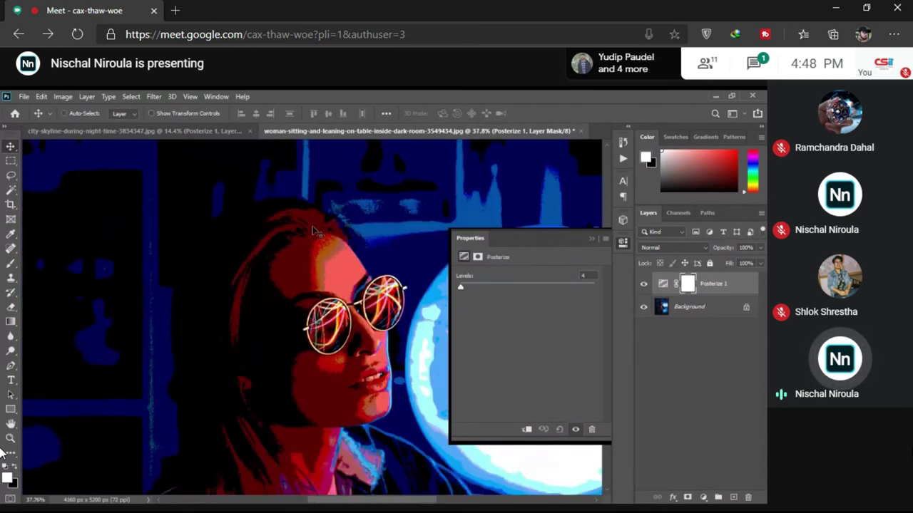
{"action": "scroll", "coordinate": [316, 244], "scroll_direction": "up", "scroll_amount": 4}
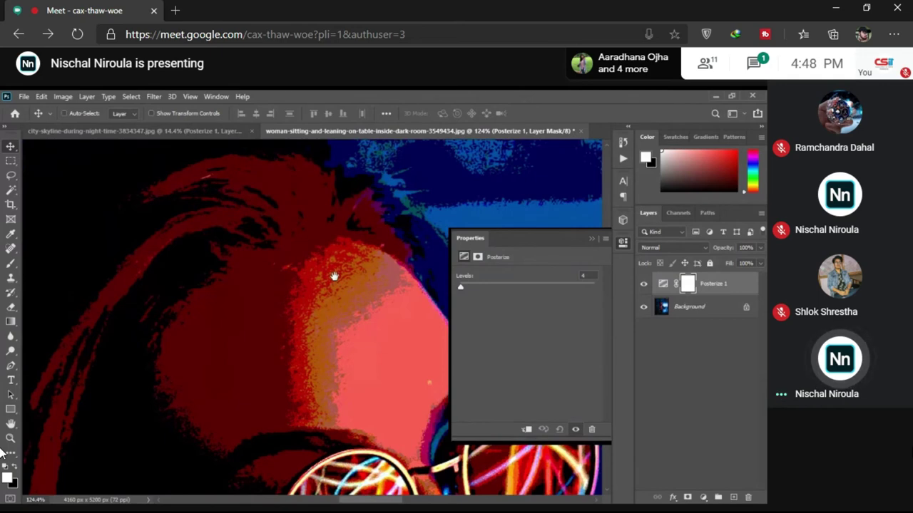
{"action": "scroll", "coordinate": [334, 276], "scroll_direction": "down", "scroll_amount": 5}
{"action": "scroll", "coordinate": [351, 280], "scroll_direction": "up", "scroll_amount": 4}
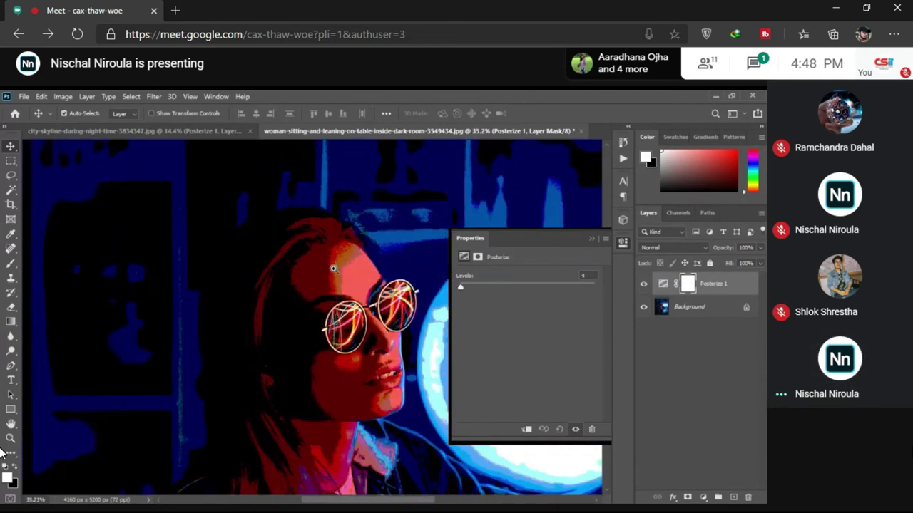
{"action": "scroll", "coordinate": [340, 189], "scroll_direction": "up", "scroll_amount": 3}
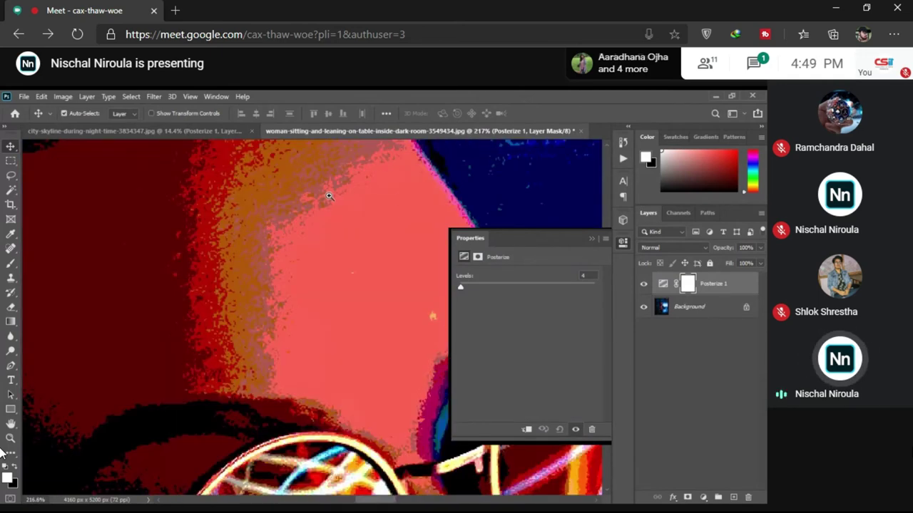
{"action": "scroll", "coordinate": [304, 367], "scroll_direction": "down", "scroll_amount": 4}
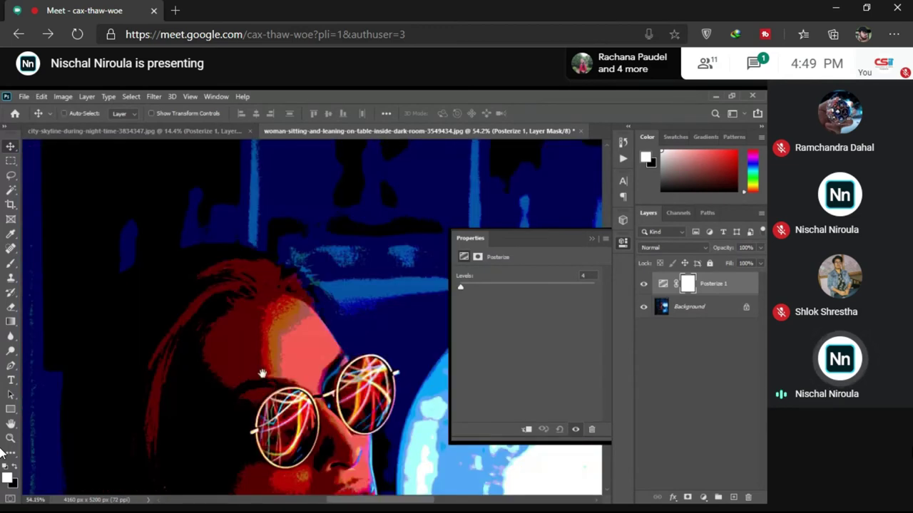
{"action": "scroll", "coordinate": [263, 374], "scroll_direction": "down", "scroll_amount": 3}
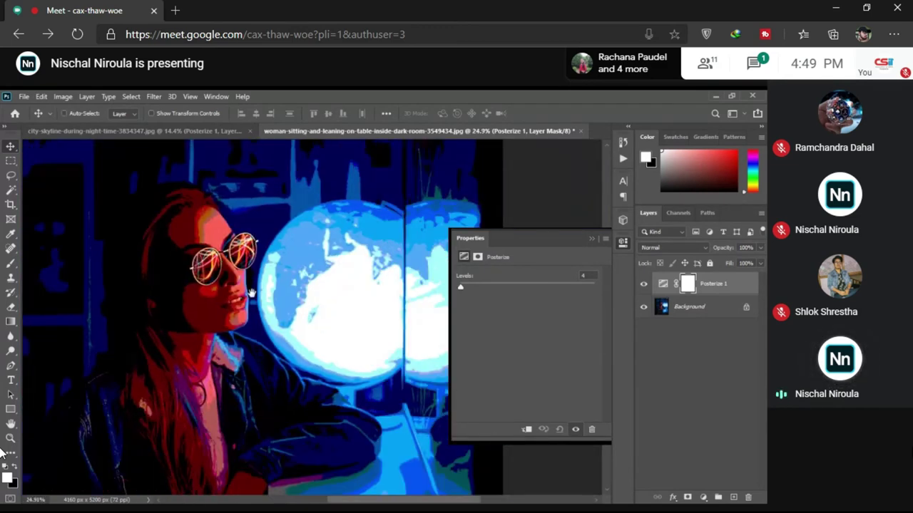
Step: Raise the Posterize adjustment's levels on the woman photo to 255
{"action": "left_click_drag", "start_coordinate": [461, 286], "coordinate": [459, 288]}
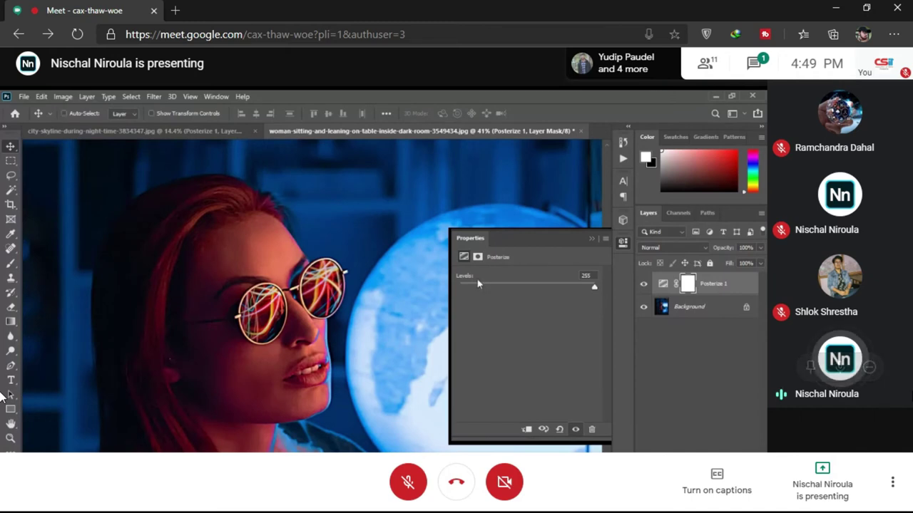
{"action": "key", "text": "super"}
{"action": "key", "text": "super"}
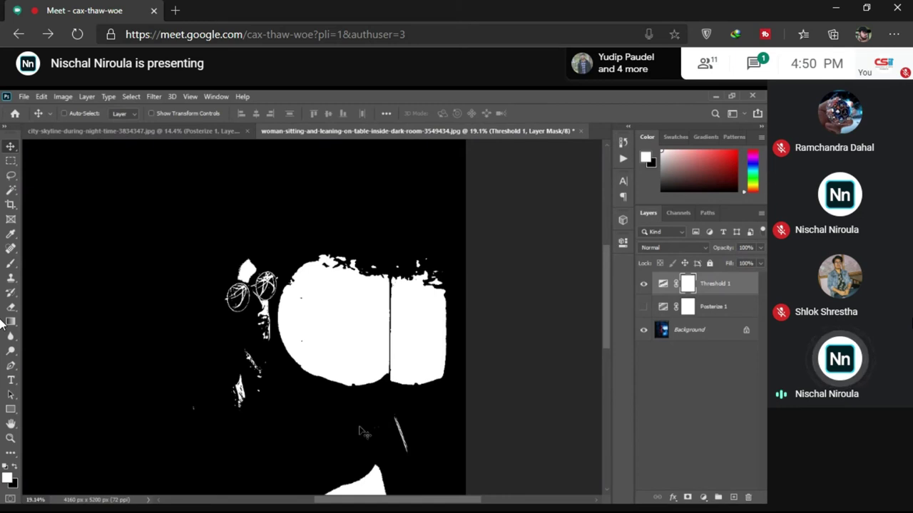
Step: Try high and low threshold levels on the Threshold 1 adjustment layer and settle on level 44
{"action": "double_click", "coordinate": [662, 286]}
{"action": "left_click_drag", "start_coordinate": [526, 338], "coordinate": [587, 343]}
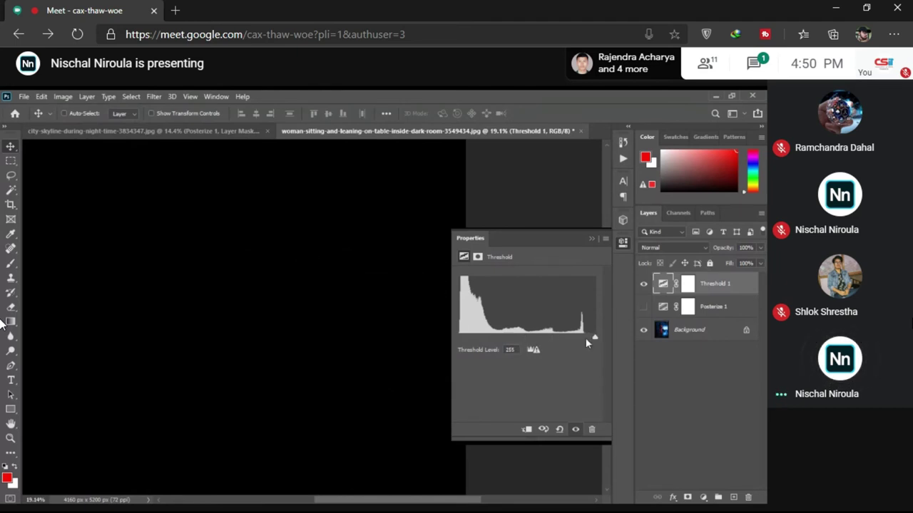
{"action": "key", "text": "ctrl+z"}
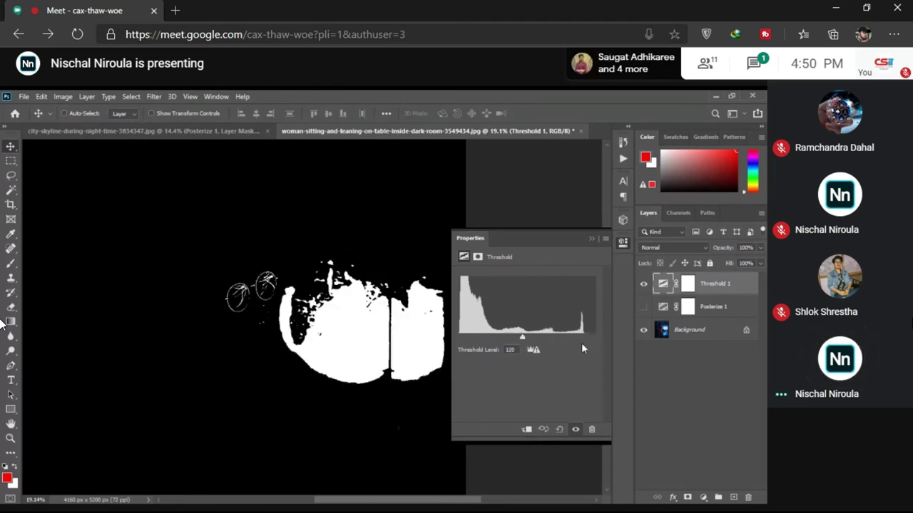
{"action": "left_click_drag", "start_coordinate": [522, 338], "coordinate": [478, 343]}
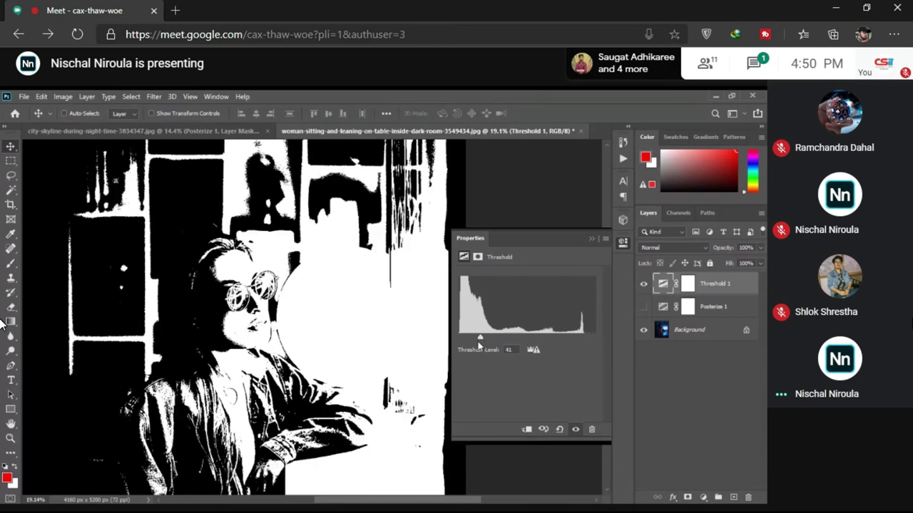
{"action": "key", "text": "ctrl+z"}
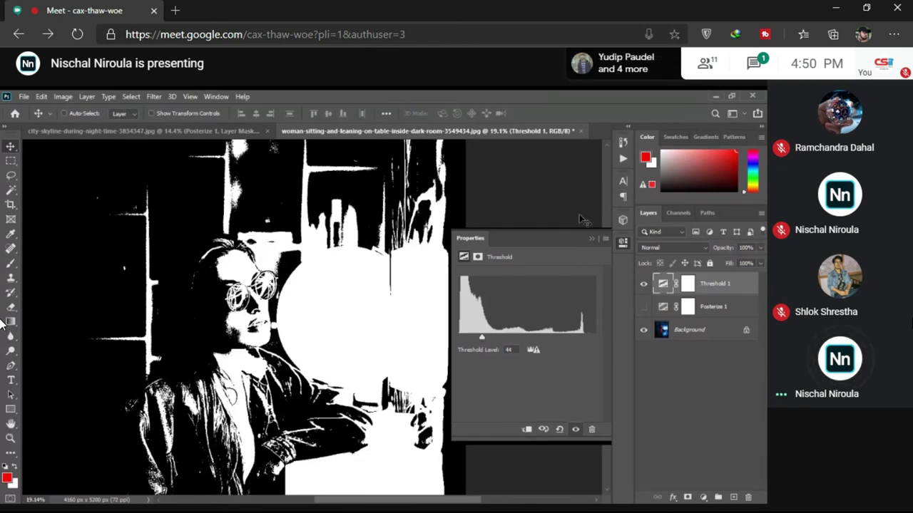
Step: Try the Soft Light blend mode on the Threshold 1 layer, inspect the photo, and return the mode to Normal
{"action": "left_click", "coordinate": [215, 322]}
{"action": "scroll", "coordinate": [368, 374], "scroll_direction": "down", "scroll_amount": 2}
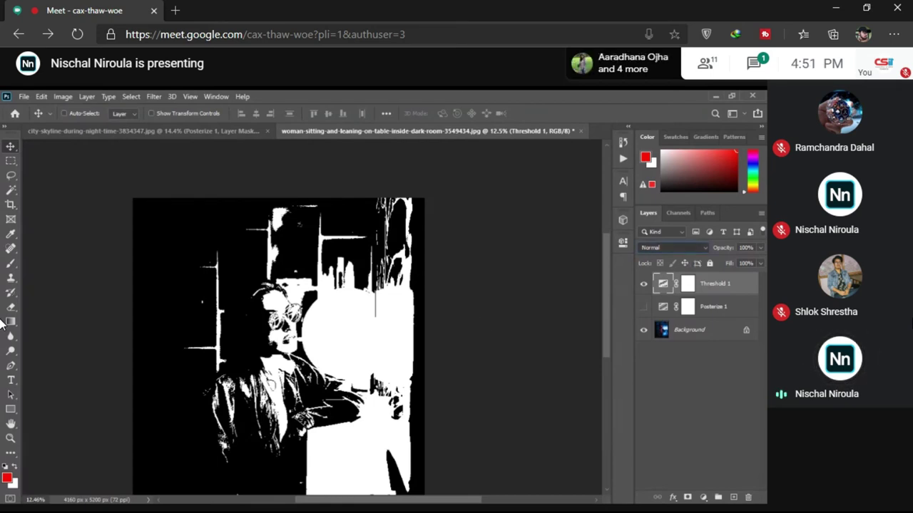
{"action": "left_click", "coordinate": [655, 373]}
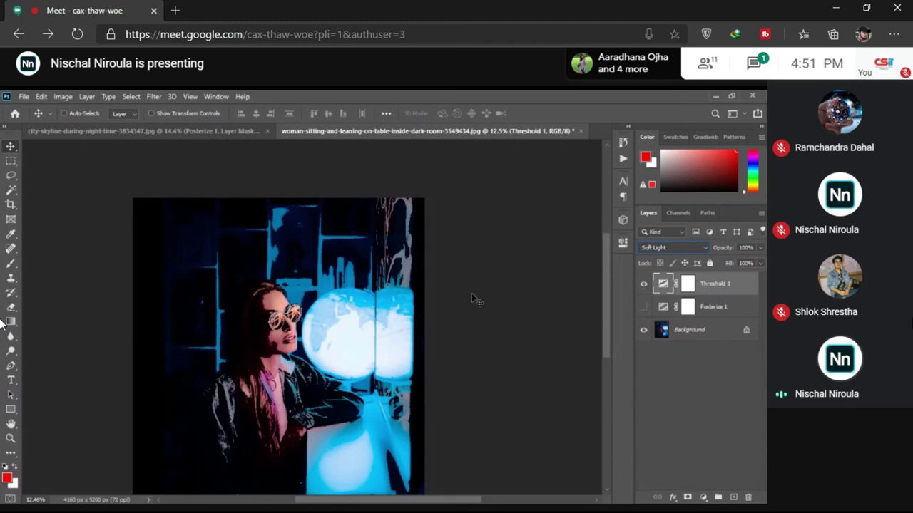
{"action": "scroll", "coordinate": [288, 331], "scroll_direction": "up", "scroll_amount": 4}
{"action": "scroll", "coordinate": [287, 331], "scroll_direction": "down", "scroll_amount": 2}
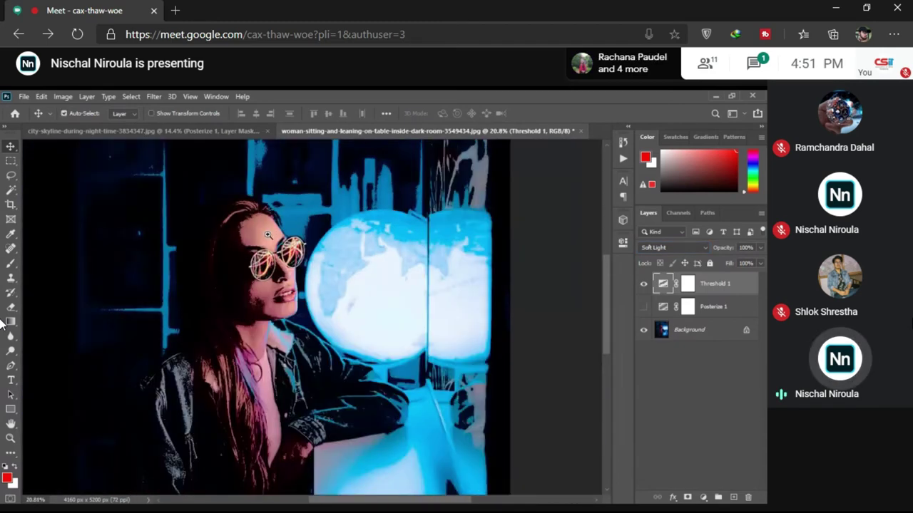
{"action": "left_click_drag", "start_coordinate": [408, 363], "coordinate": [381, 374]}
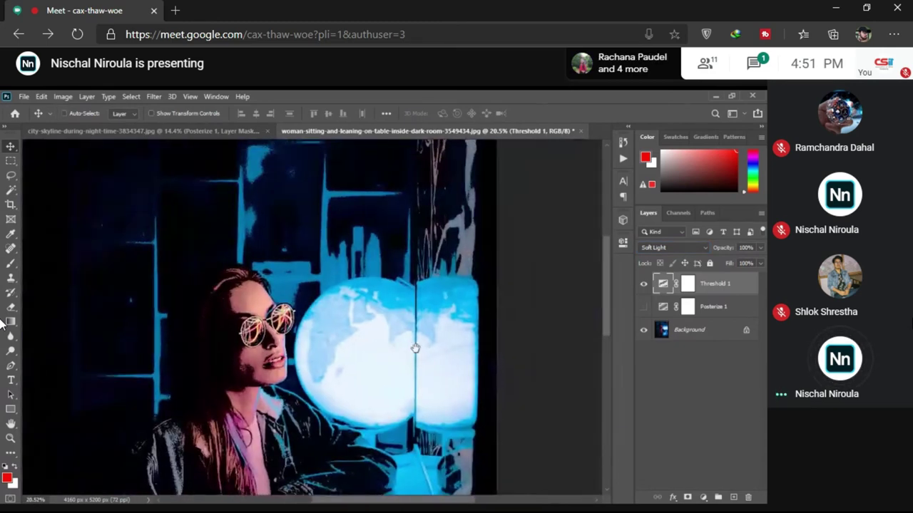
{"action": "key", "text": "shift+alt+n"}
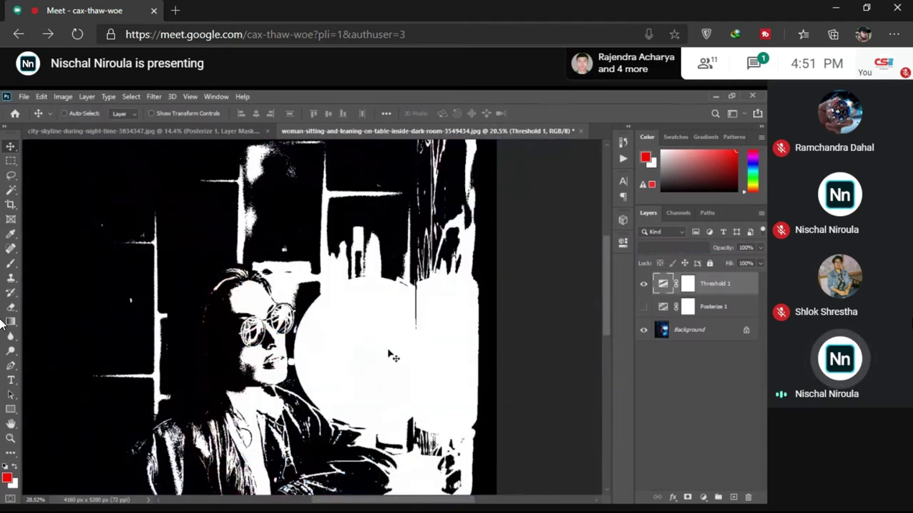
Step: Duplicate the Background layer as Background copy and move the copy directly below the Threshold layer
{"action": "key", "text": "ctrl+0"}
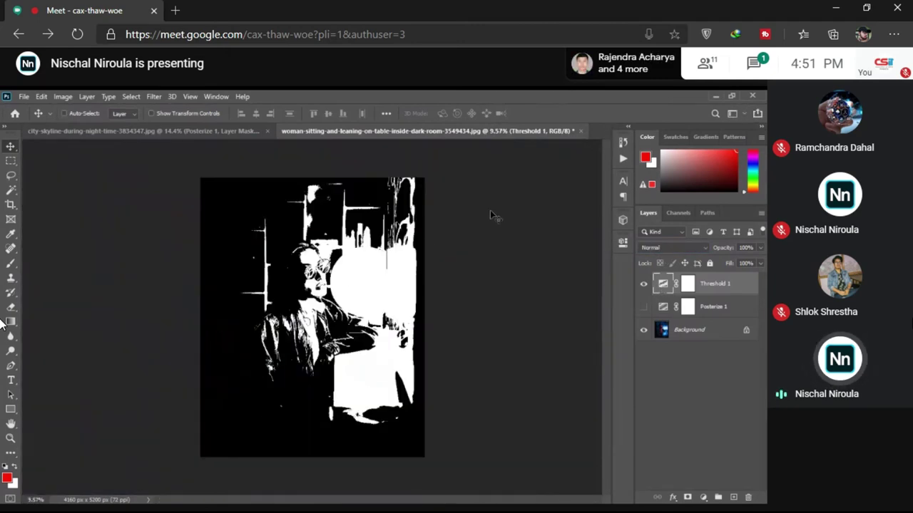
{"action": "key", "text": "ctrl"}
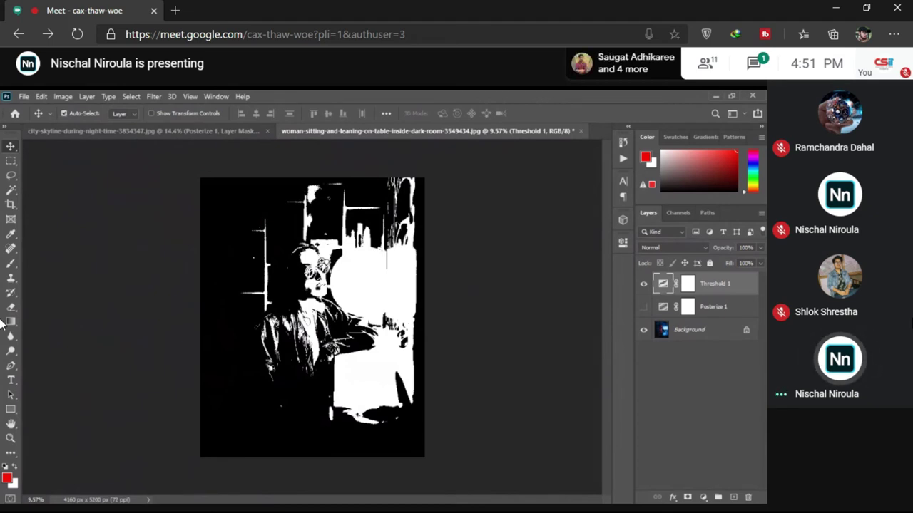
{"action": "scroll", "coordinate": [312, 318], "scroll_direction": "up", "scroll_amount": 1}
{"action": "left_click", "coordinate": [713, 333]}
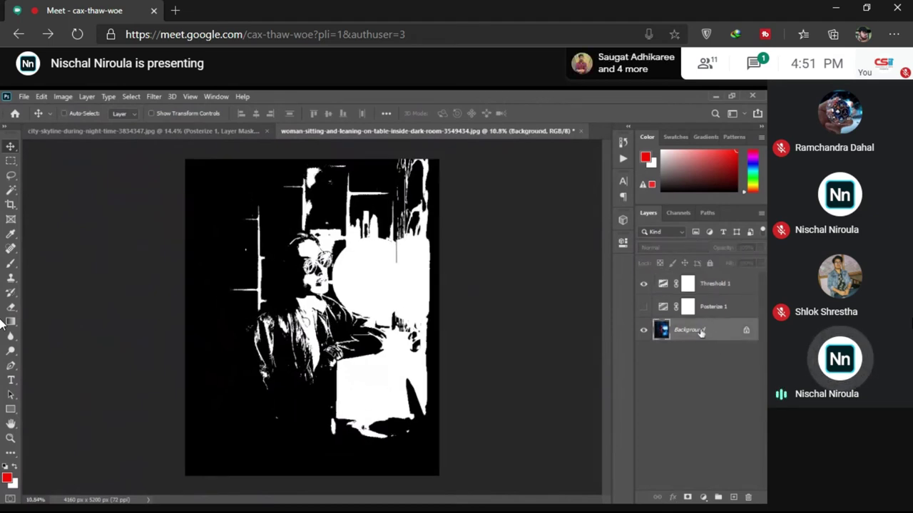
{"action": "mouse_move", "coordinate": [700, 332]}
{"action": "left_mouse_down"}
{"action": "mouse_move", "coordinate": [703, 306]}
{"action": "mouse_move", "coordinate": [703, 342]}
{"action": "left_mouse_up"}
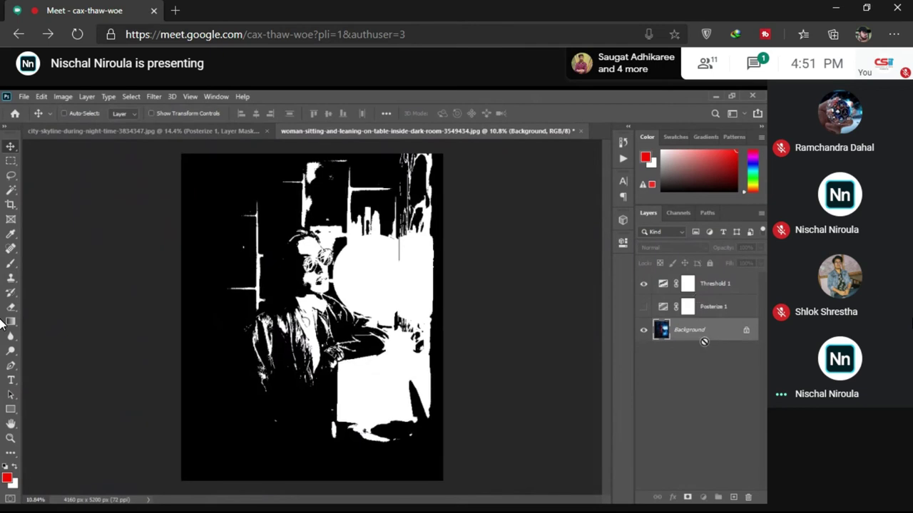
{"action": "right_click", "coordinate": [703, 342]}
{"action": "left_click", "coordinate": [705, 352]}
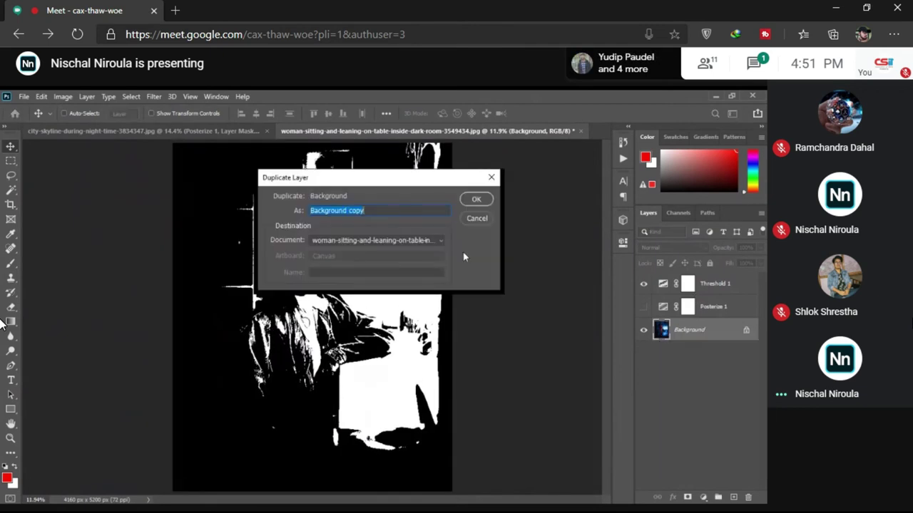
{"action": "left_click", "coordinate": [476, 199]}
{"action": "left_click_drag", "start_coordinate": [695, 329], "coordinate": [715, 289]}
Step: Check the Google Meet chat messages and close the chat
{"action": "left_click", "coordinate": [758, 63]}
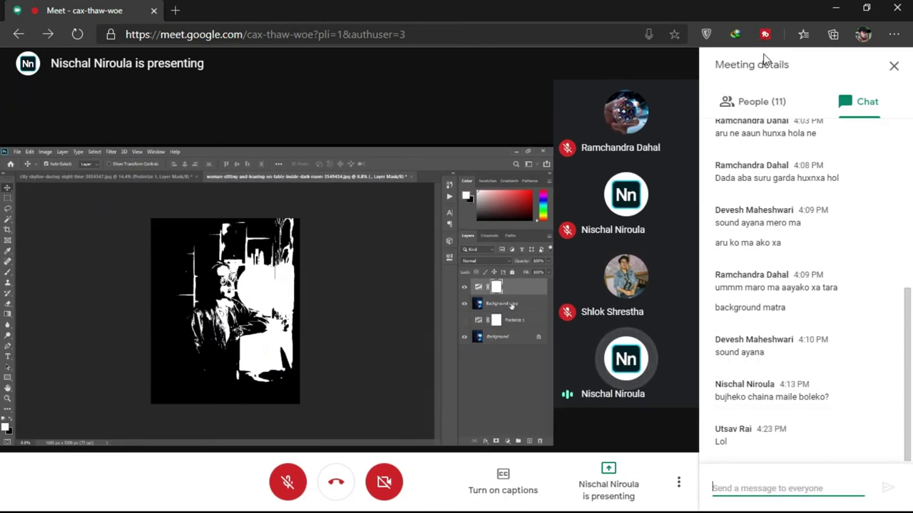
{"action": "left_click", "coordinate": [894, 67]}
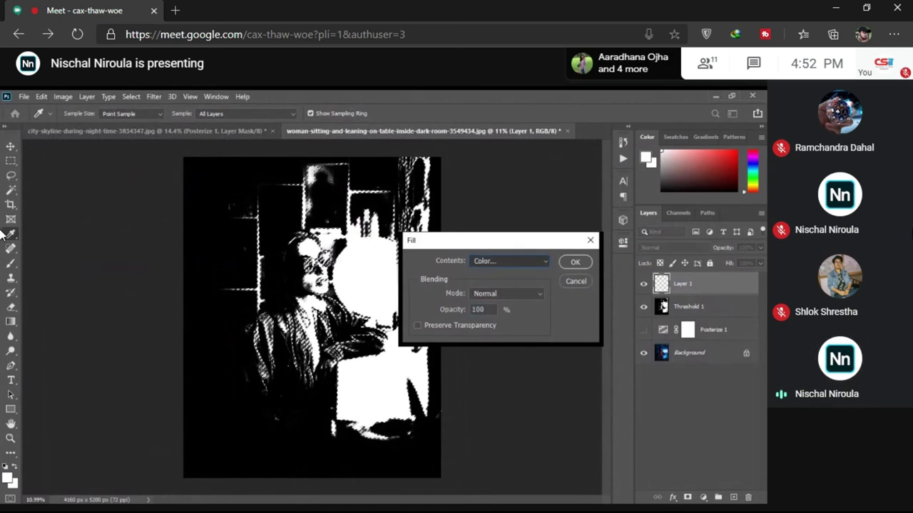
Step: Fill the selected highlights on Layer 1 with orange in Normal mode at 100% opacity and hide the Threshold 1 layer
{"action": "left_click", "coordinate": [646, 304]}
{"action": "left_click", "coordinate": [574, 261]}
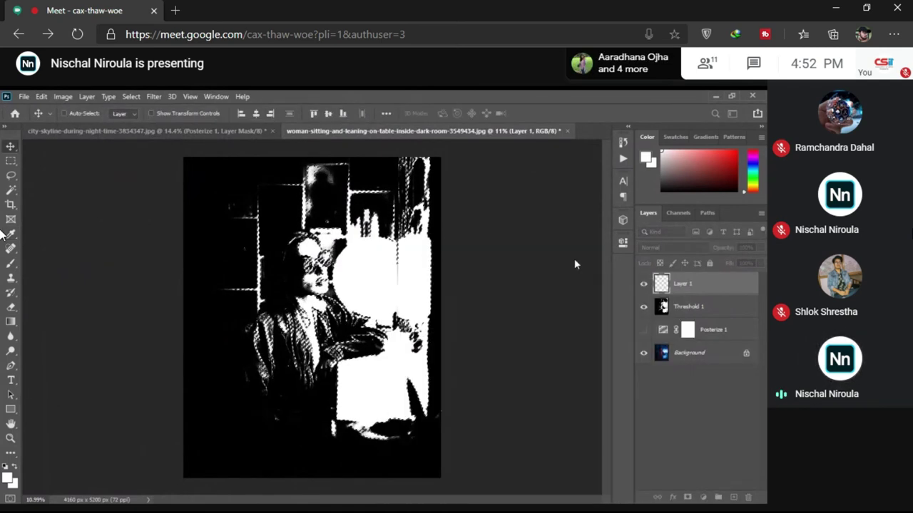
{"action": "key", "text": "z"}
{"action": "left_click", "coordinate": [442, 347]}
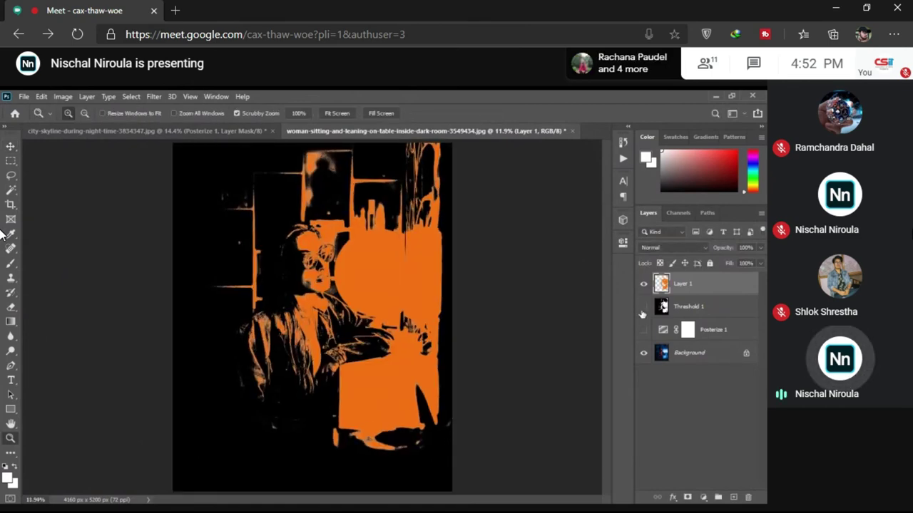
Step: Hide the Background layer to inspect the orange fill on its own, and show the Background again
{"action": "left_click", "coordinate": [643, 353]}
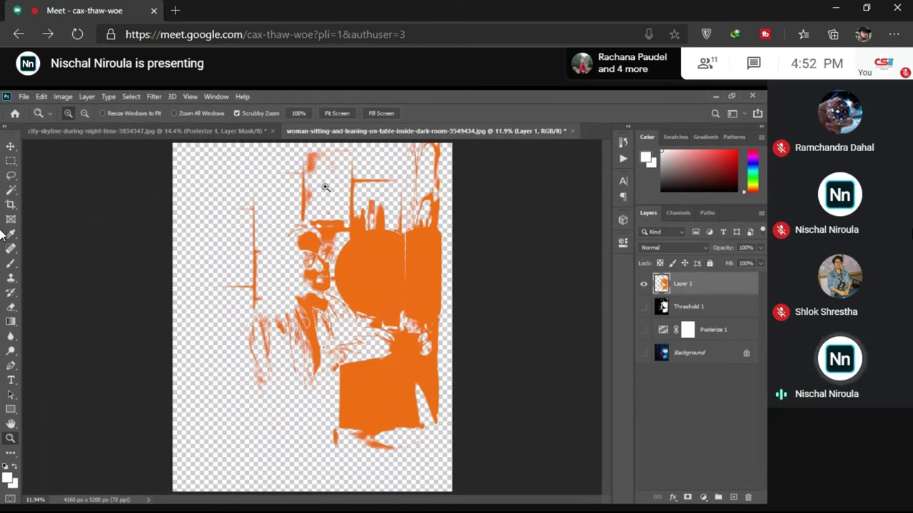
{"action": "left_click_drag", "start_coordinate": [325, 187], "coordinate": [393, 264]}
{"action": "key", "text": "v"}
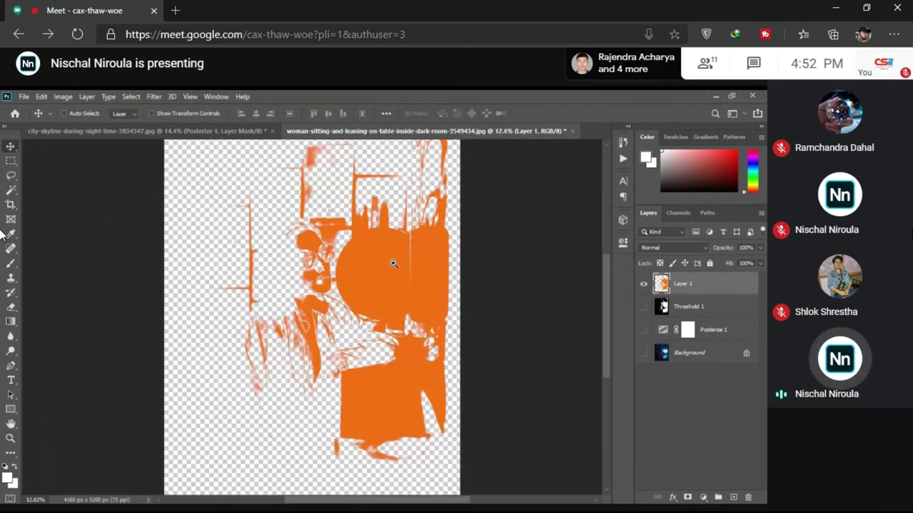
{"action": "key", "text": "z"}
{"action": "right_click", "coordinate": [368, 257]}
{"action": "left_click", "coordinate": [385, 261]}
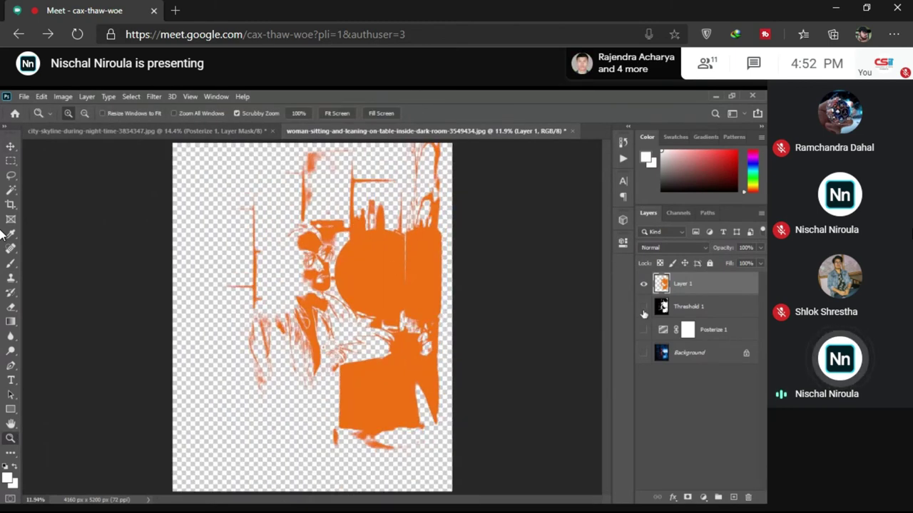
{"action": "left_click", "coordinate": [643, 352]}
Step: Copy the city skyline image into the woman document and place it above the orange Layer 1
{"action": "left_click", "coordinate": [688, 352]}
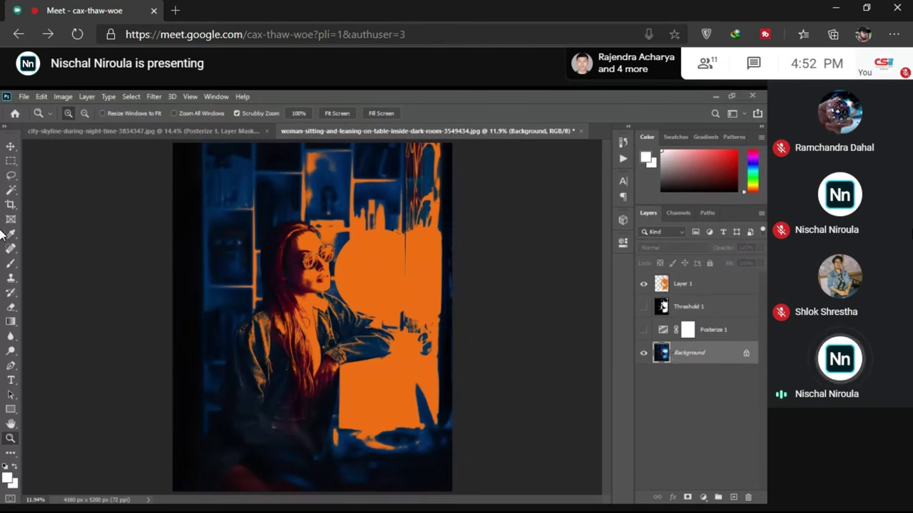
{"action": "left_click", "coordinate": [110, 132]}
{"action": "left_click", "coordinate": [330, 132]}
{"action": "key", "text": "v"}
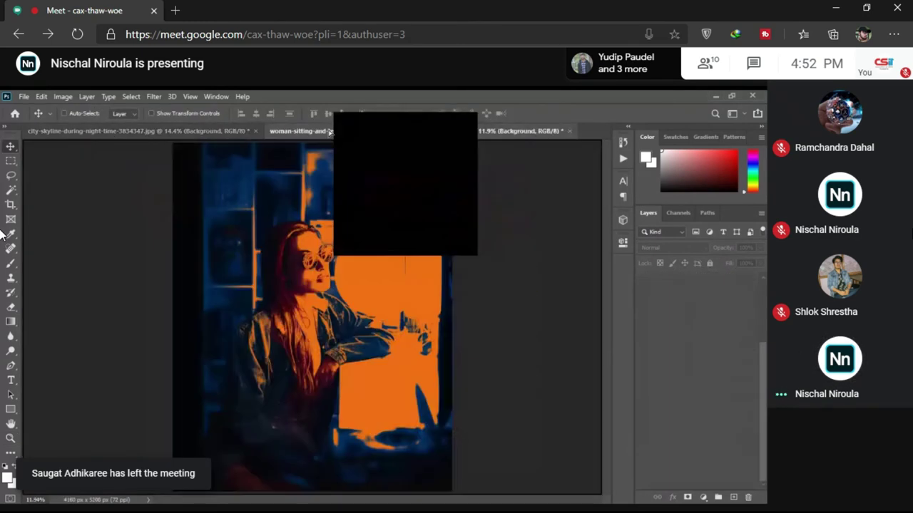
{"action": "left_click_drag", "start_coordinate": [329, 132], "coordinate": [312, 313]}
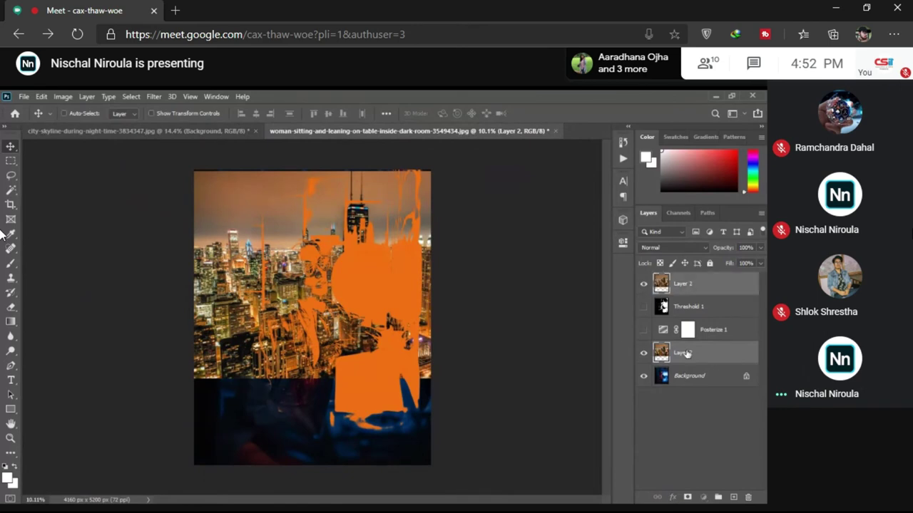
{"action": "left_click_drag", "start_coordinate": [685, 353], "coordinate": [681, 295]}
Step: Scale the skyline layer to about 148% and position it over the whole canvas
{"action": "key", "text": "ctrl+t"}
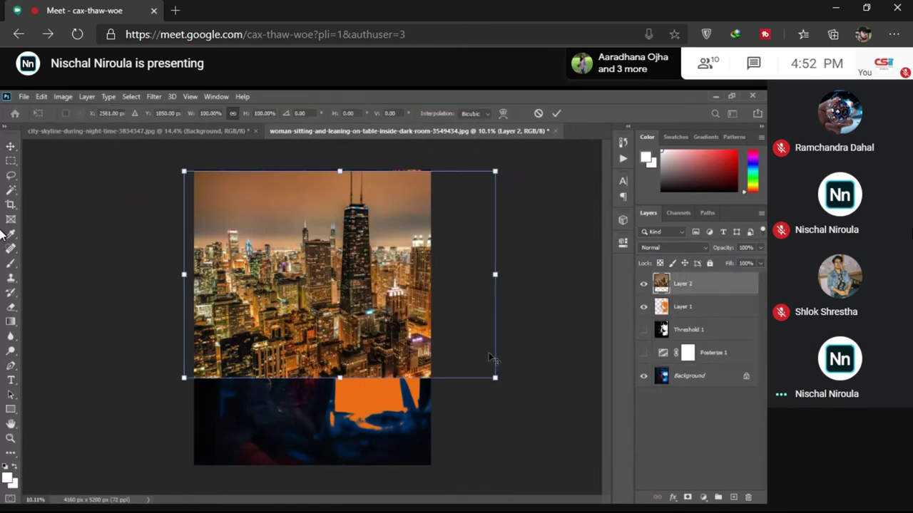
{"action": "left_click_drag", "start_coordinate": [494, 378], "coordinate": [601, 476]}
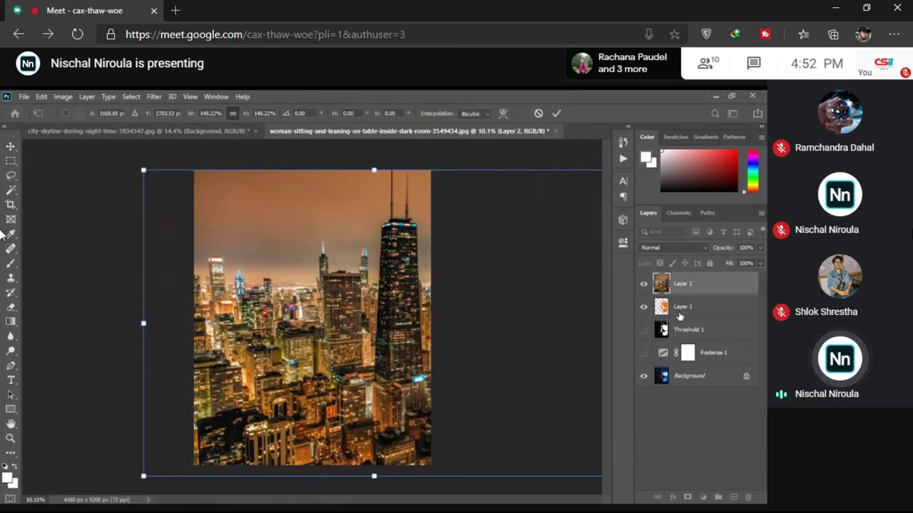
{"action": "key", "text": "Return"}
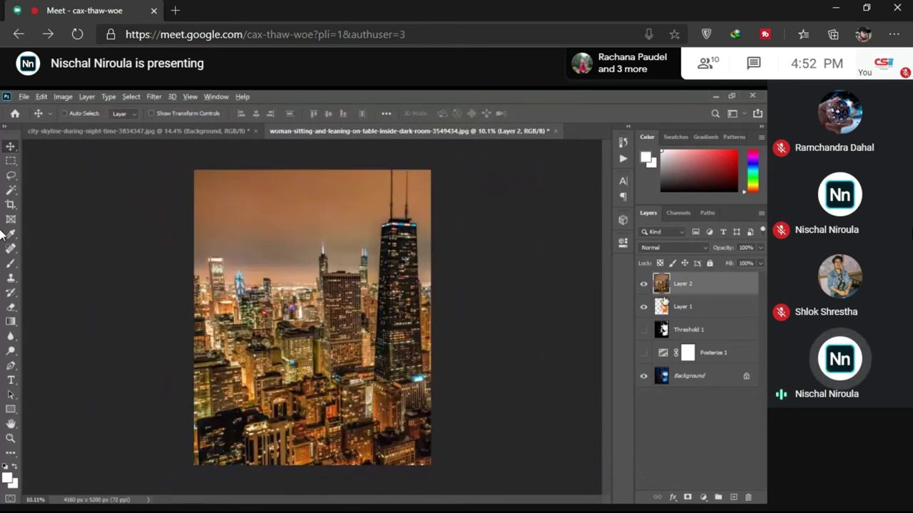
Step: Clip the skyline Layer 2 to the orange Layer 1, then scale it to about 122% and reposition it within the highlight shape
{"action": "left_click", "coordinate": [676, 294], "text": "alt"}
{"action": "key", "text": "ctrl+t"}
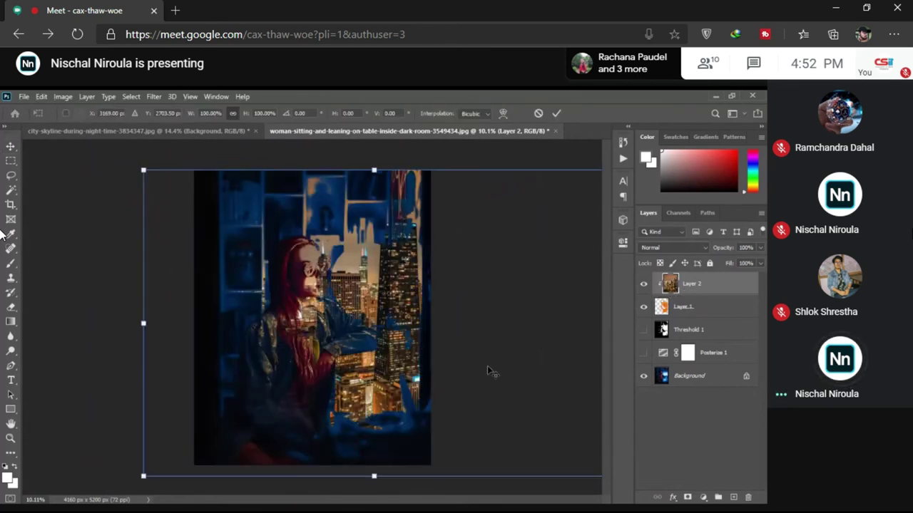
{"action": "left_click_drag", "start_coordinate": [487, 365], "coordinate": [364, 372]}
{"action": "left_click_drag", "start_coordinate": [444, 391], "coordinate": [342, 331]}
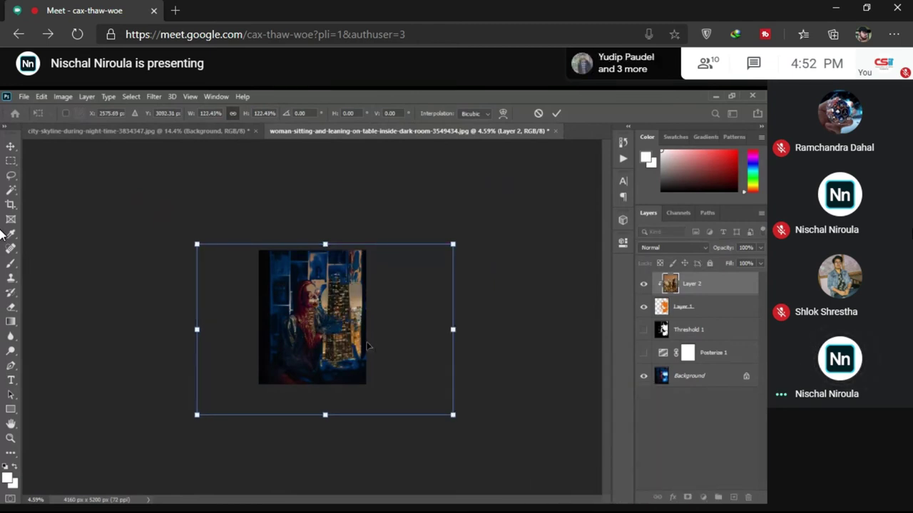
{"action": "key", "text": "Return"}
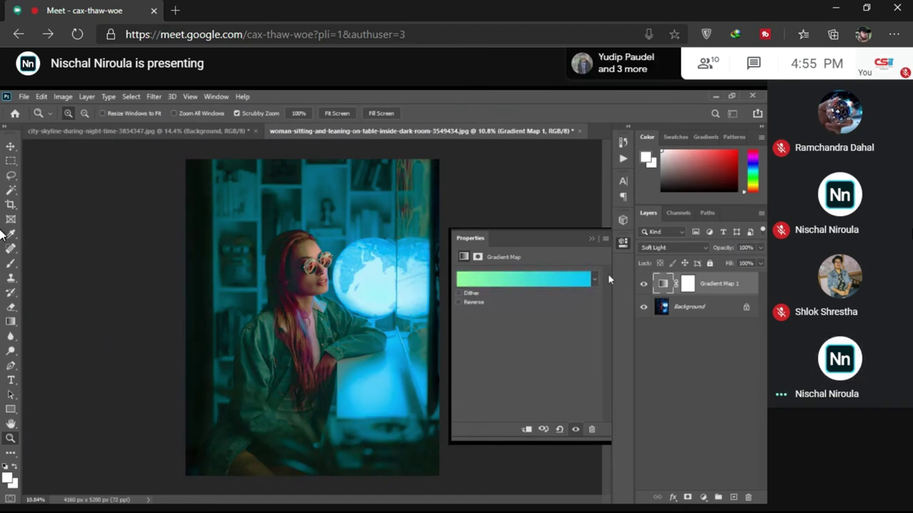
{"action": "key", "text": "v"}
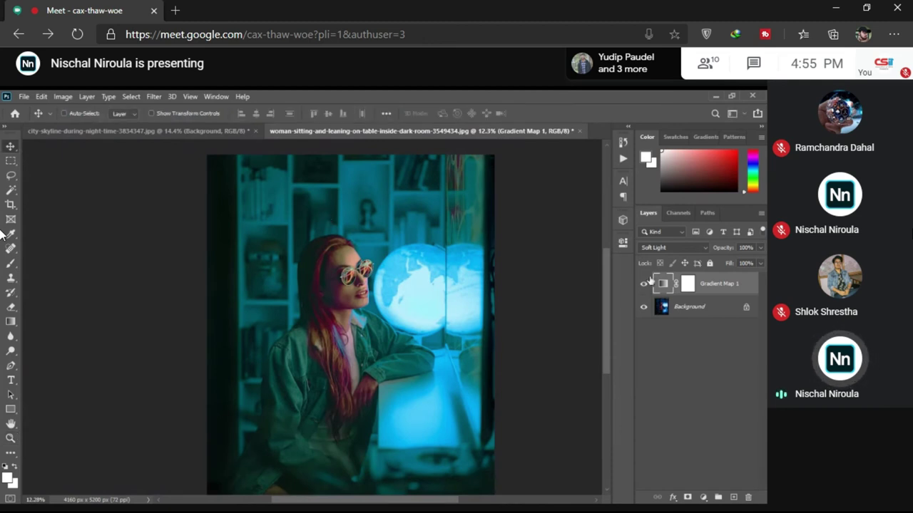
{"action": "left_click", "coordinate": [703, 497]}
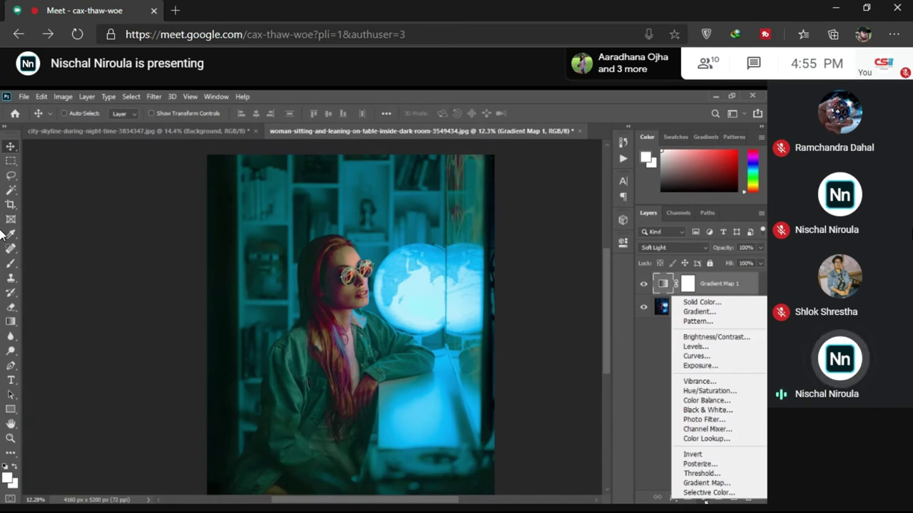
{"action": "key", "text": "Escape"}
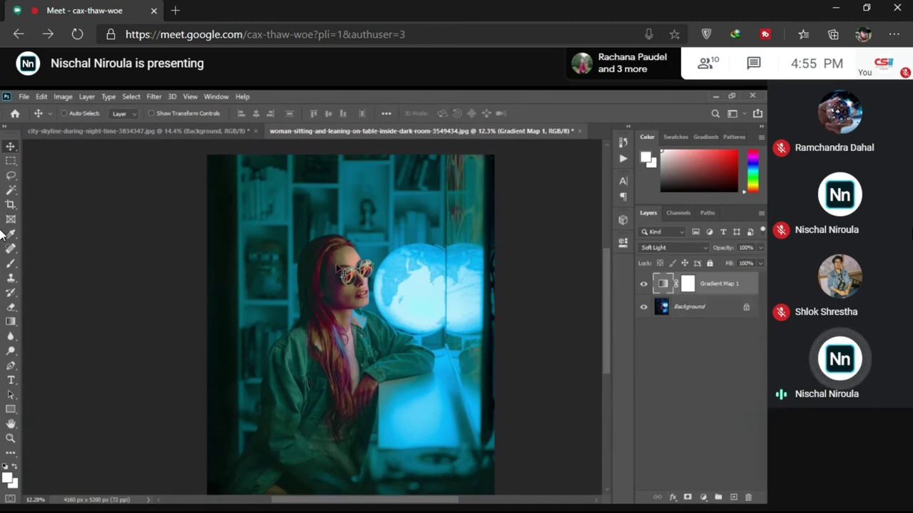
Step: Switch to the city skyline document and add a Selective Color adjustment layer above Posterize 1
{"action": "left_click", "coordinate": [203, 130]}
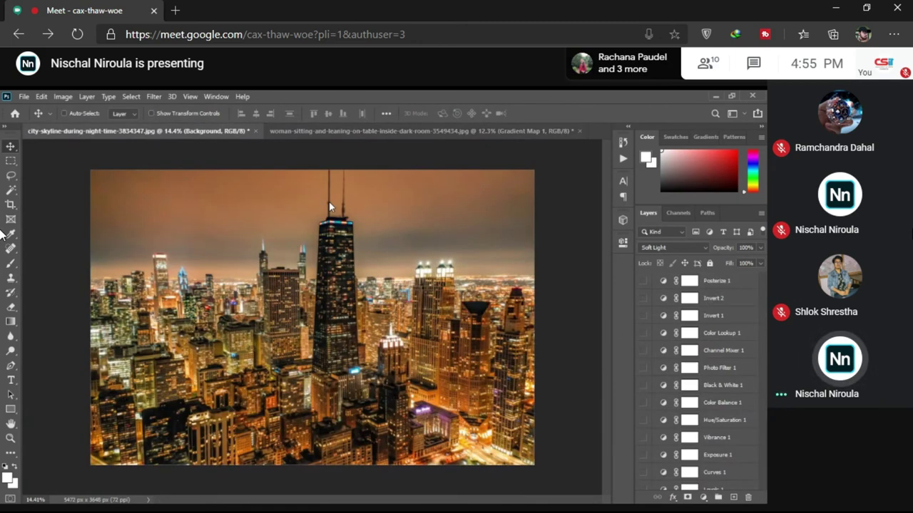
{"action": "key", "text": "ctrl+minus"}
{"action": "left_click", "coordinate": [689, 281]}
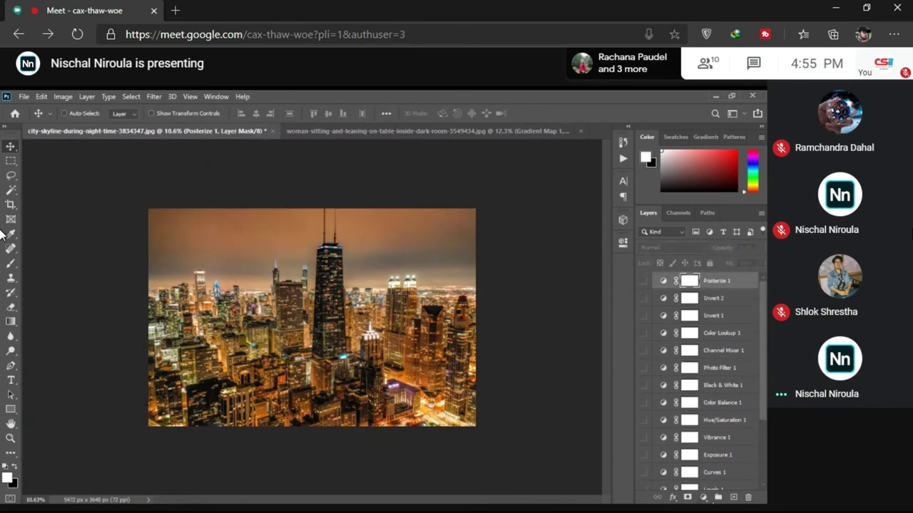
{"action": "left_click", "coordinate": [703, 498]}
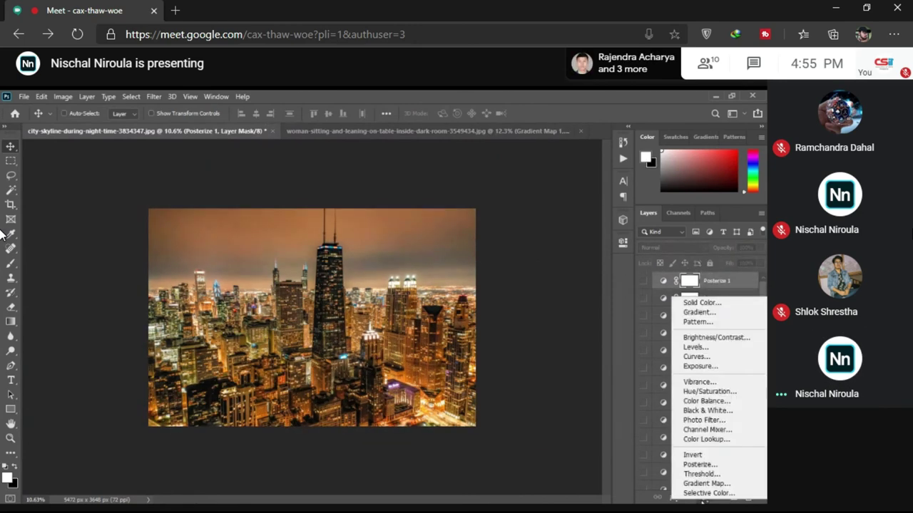
{"action": "left_click", "coordinate": [703, 493]}
{"action": "scroll", "coordinate": [315, 317], "scroll_direction": "up", "scroll_amount": 2}
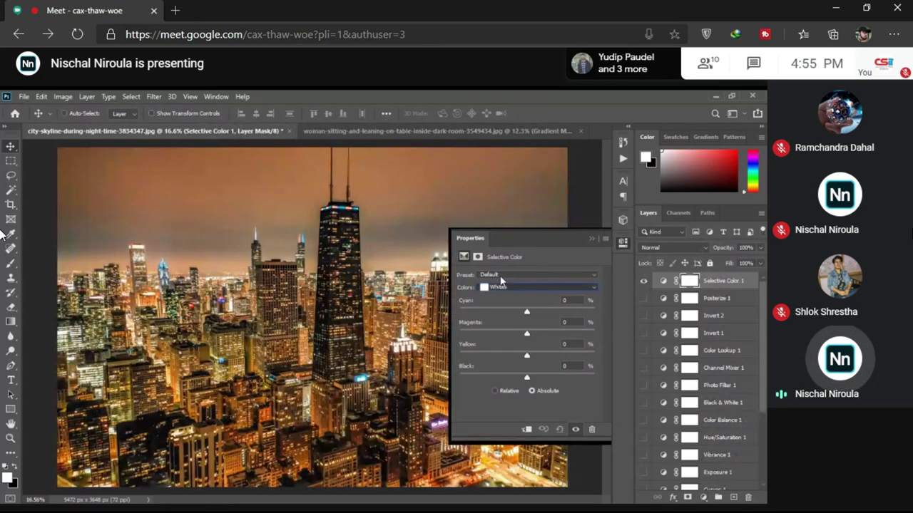
{"action": "scroll", "coordinate": [289, 363], "scroll_direction": "down", "scroll_amount": 3}
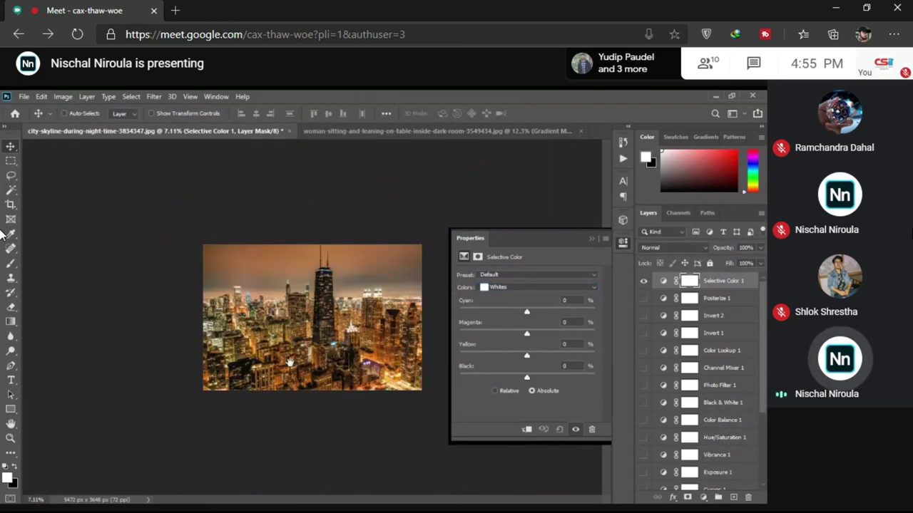
{"action": "scroll", "coordinate": [290, 362], "scroll_direction": "up", "scroll_amount": 2}
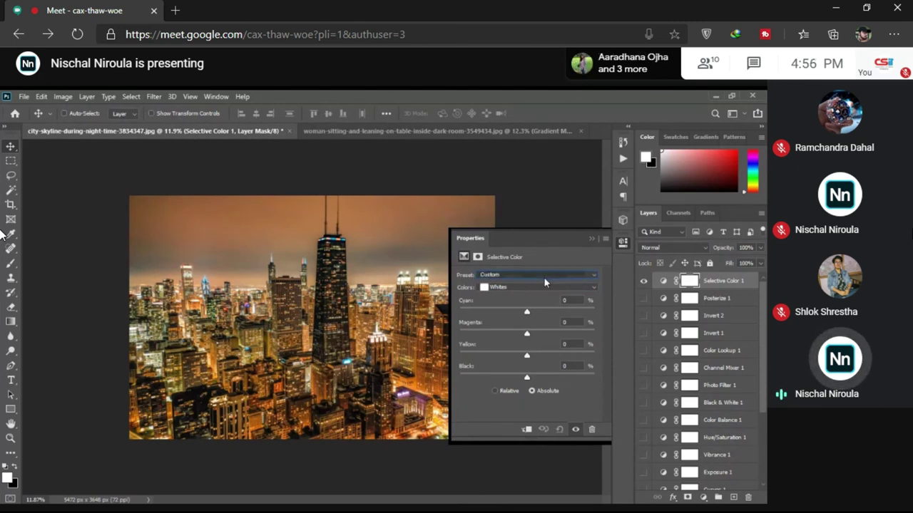
Step: Target the Magentas range in Selective Color and set Cyan to +81% and Magenta to -100% while viewing the purple-lit building
{"action": "left_click", "coordinate": [503, 287]}
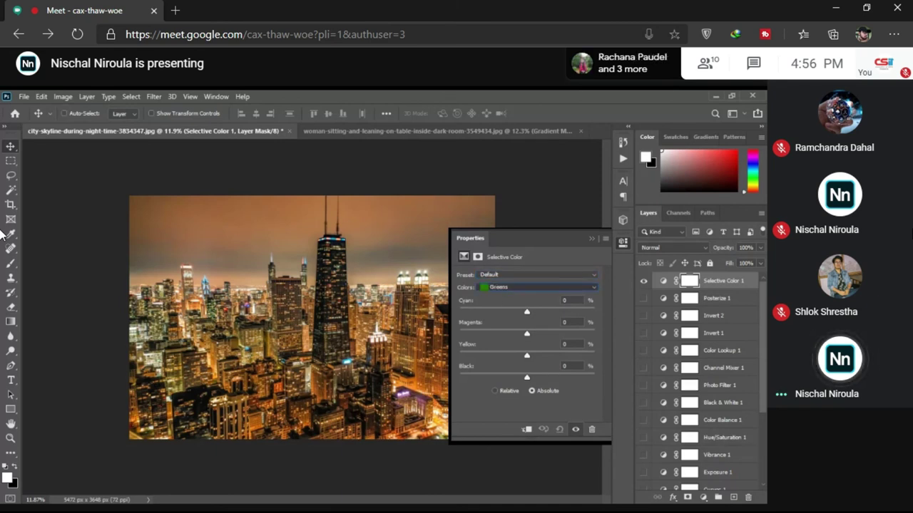
{"action": "key", "text": "y"}
{"action": "key", "text": "m"}
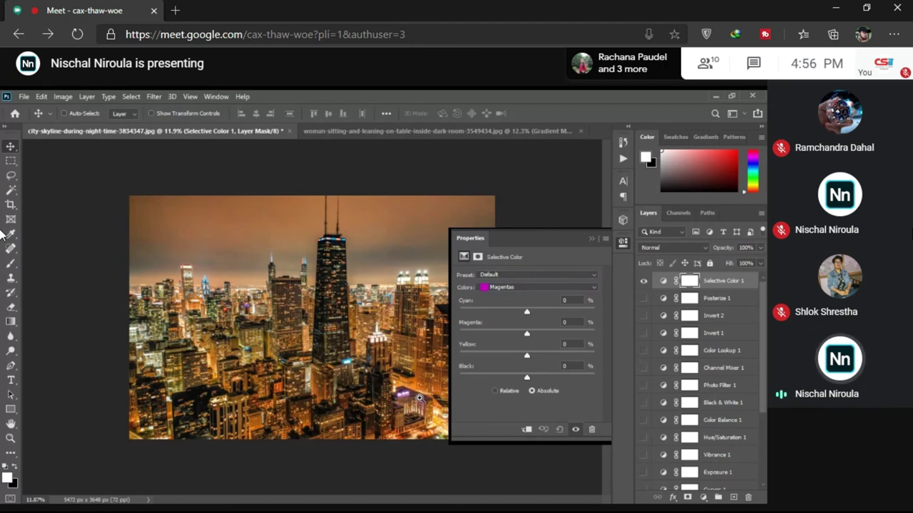
{"action": "scroll", "coordinate": [419, 398], "scroll_direction": "up", "scroll_amount": 5}
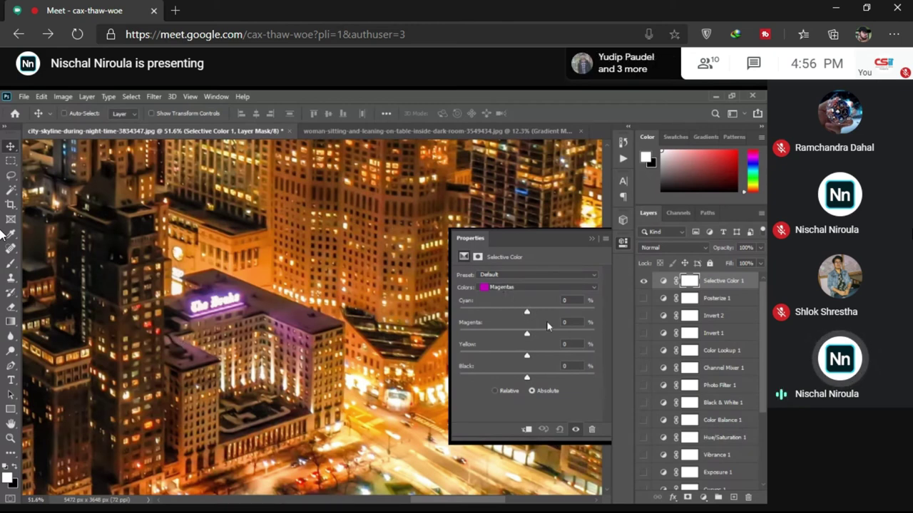
{"action": "left_click_drag", "start_coordinate": [527, 313], "coordinate": [576, 312]}
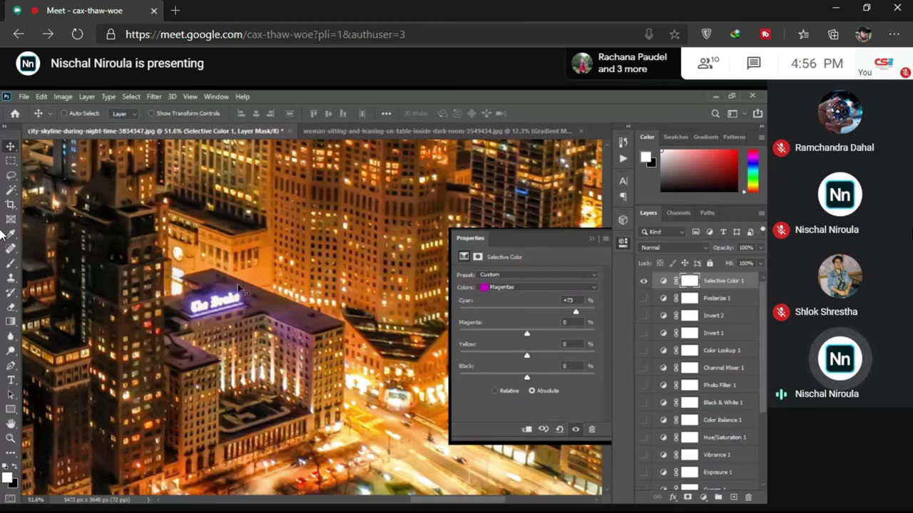
{"action": "left_click_drag", "start_coordinate": [576, 312], "coordinate": [461, 312]}
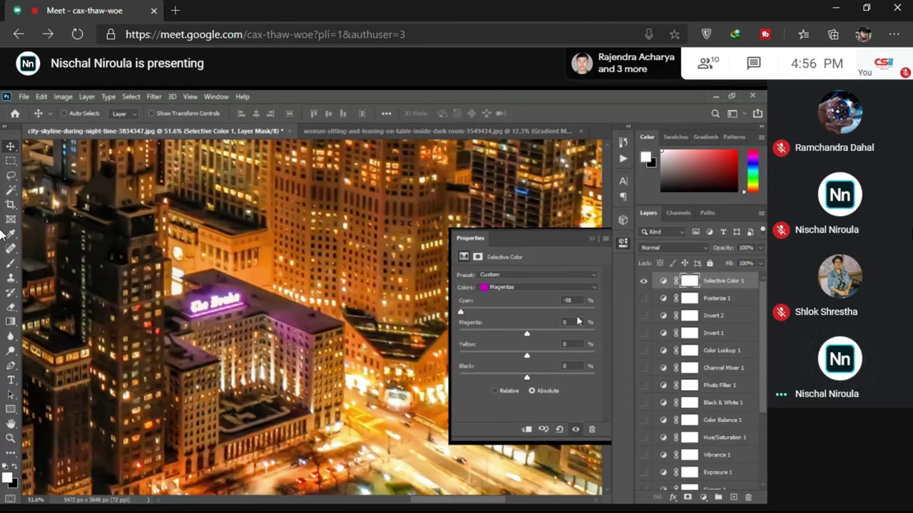
{"action": "left_click", "coordinate": [582, 312]}
{"action": "left_click_drag", "start_coordinate": [526, 333], "coordinate": [458, 334]}
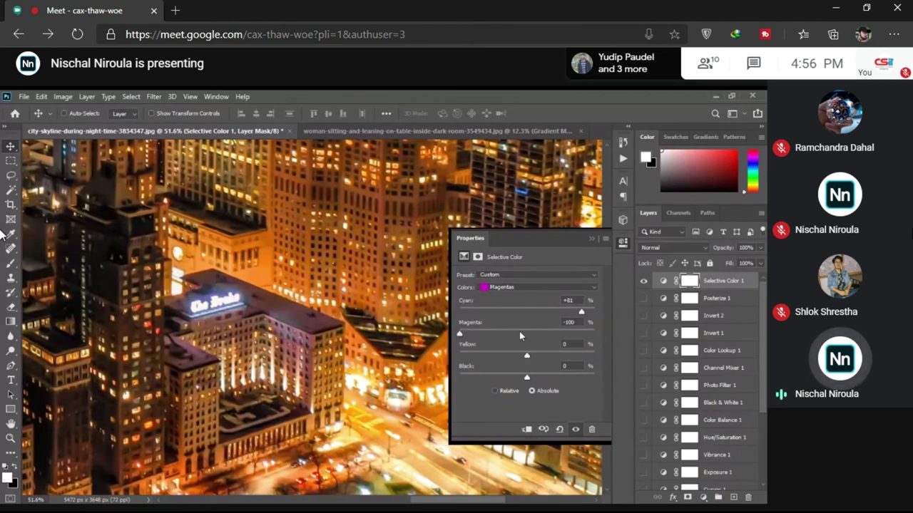
Step: Adjust the Magentas range to Cyan -48%, Yellow +93% and Black +68%
{"action": "left_click_drag", "start_coordinate": [582, 312], "coordinate": [590, 312]}
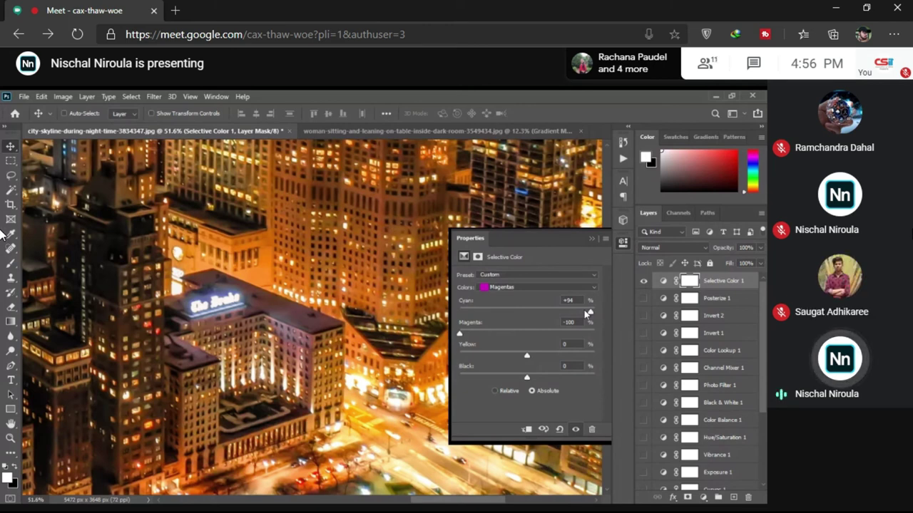
{"action": "left_click_drag", "start_coordinate": [587, 312], "coordinate": [494, 311]}
{"action": "left_click_drag", "start_coordinate": [527, 355], "coordinate": [590, 355]}
{"action": "left_click_drag", "start_coordinate": [525, 376], "coordinate": [473, 376]}
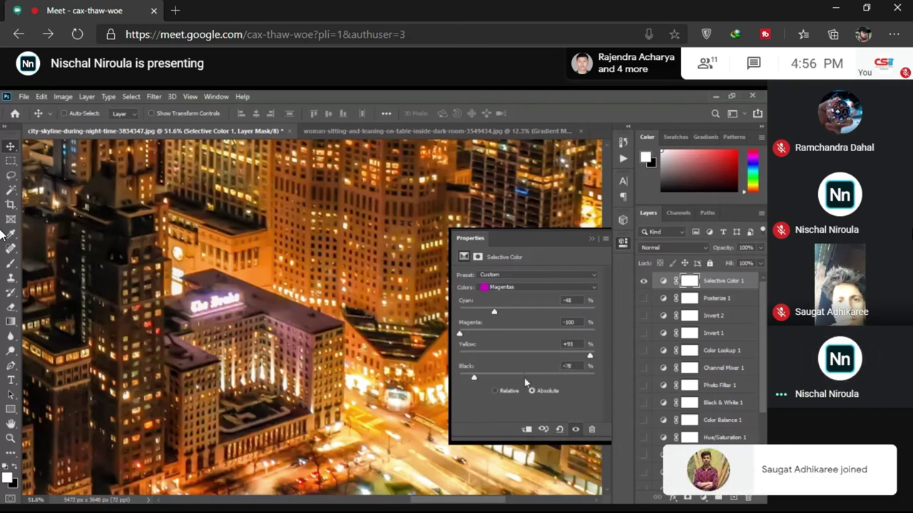
{"action": "left_click_drag", "start_coordinate": [473, 376], "coordinate": [572, 376]}
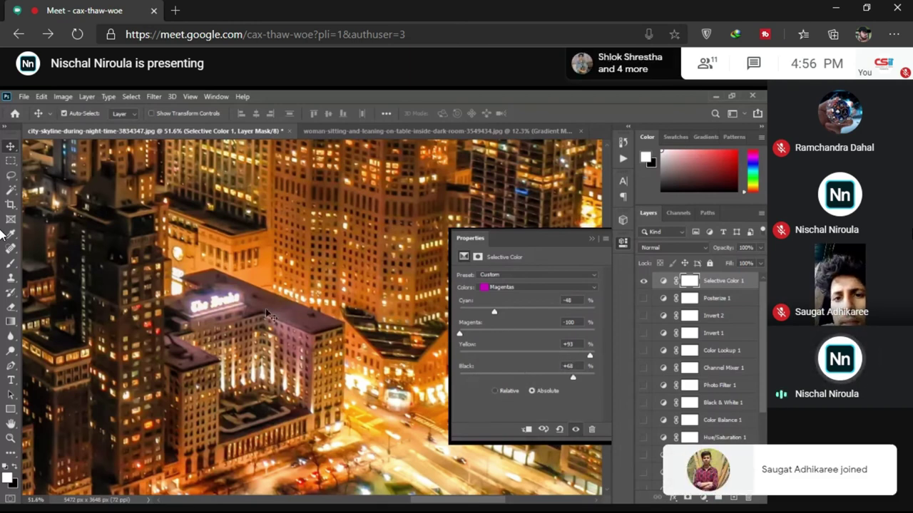
Step: In the woman document, hide Gradient Map 1 and add a Selective Color adjustment layer directly above the Background
{"action": "scroll", "coordinate": [269, 315], "scroll_direction": "down", "scroll_amount": 1}
{"action": "left_click", "coordinate": [621, 244]}
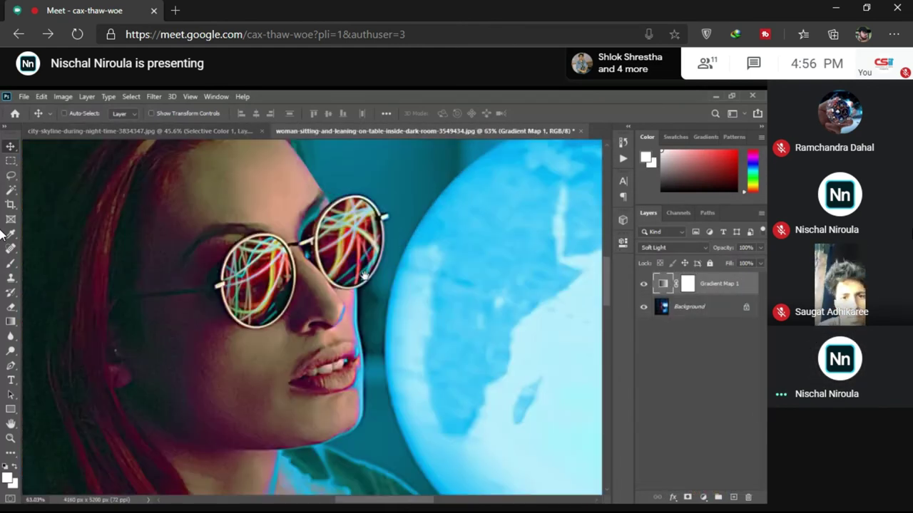
{"action": "left_click", "coordinate": [643, 284]}
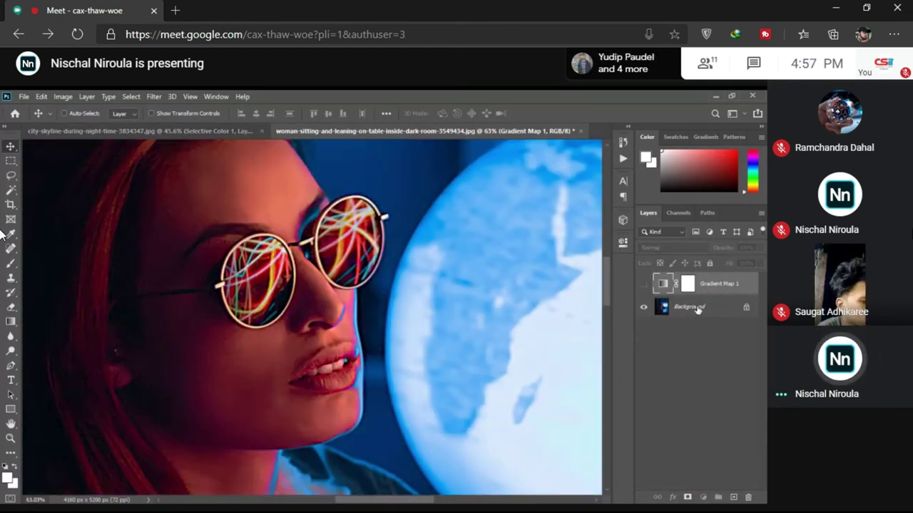
{"action": "left_click", "coordinate": [697, 310]}
{"action": "left_click", "coordinate": [703, 497]}
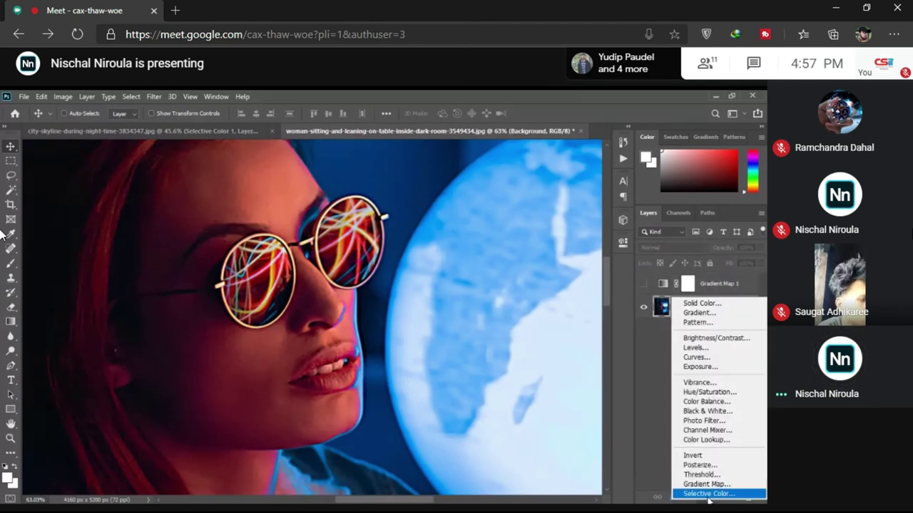
{"action": "left_click", "coordinate": [708, 494]}
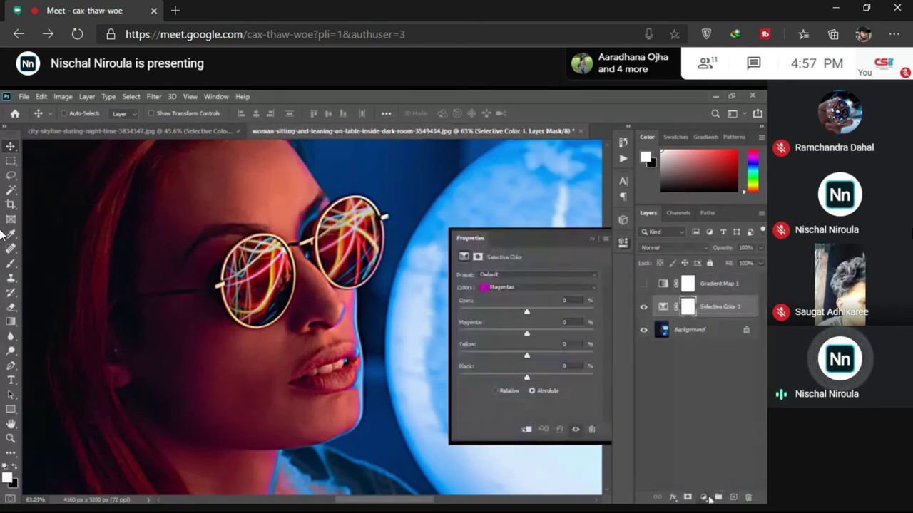
Step: Target the Yellows range for the sunglasses reflections and set Yellow to -100%, Cyan to +61% and Magenta to +53%
{"action": "scroll", "coordinate": [306, 249], "scroll_direction": "up", "scroll_amount": 3}
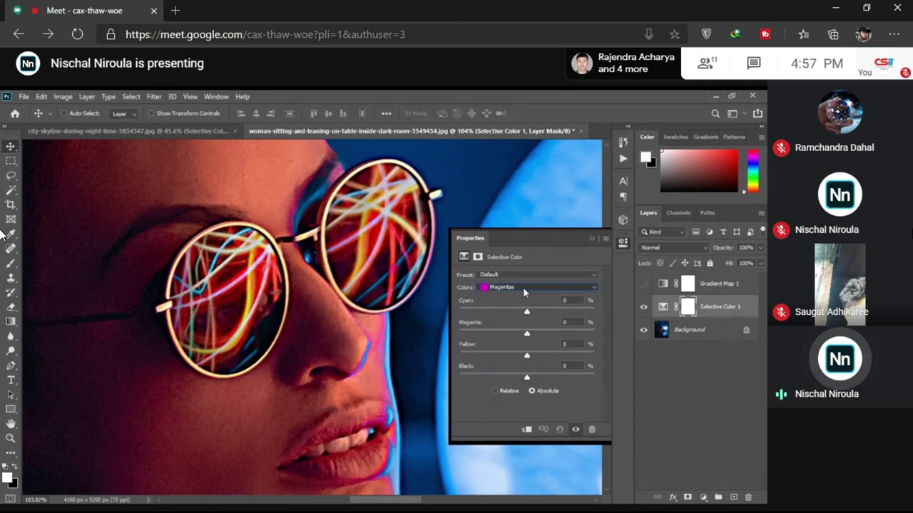
{"action": "scroll", "coordinate": [524, 288], "scroll_direction": "up", "scroll_amount": 5}
{"action": "scroll", "coordinate": [527, 288], "scroll_direction": "down", "scroll_amount": 1}
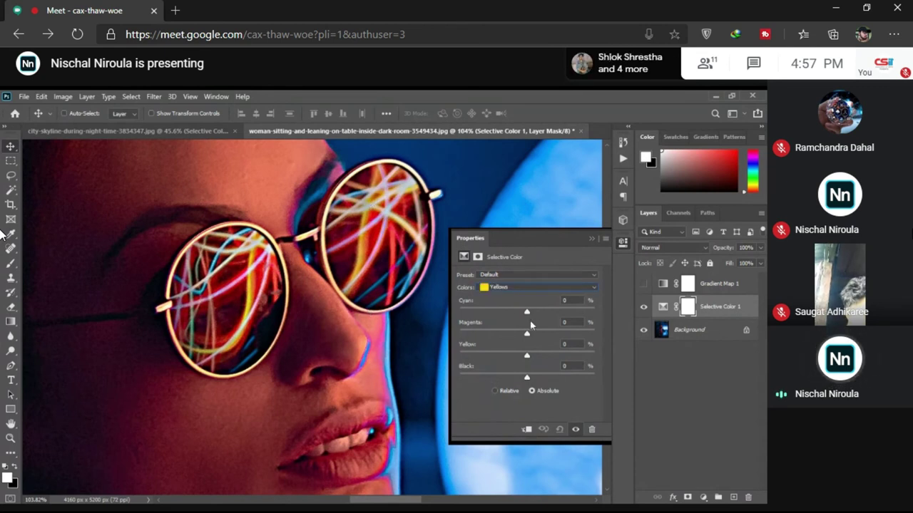
{"action": "left_click_drag", "start_coordinate": [527, 355], "coordinate": [459, 356]}
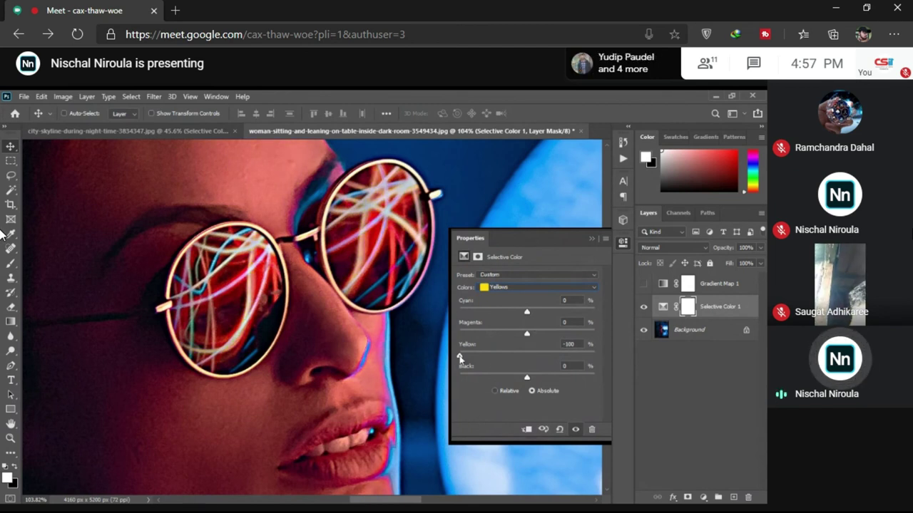
{"action": "left_click_drag", "start_coordinate": [527, 312], "coordinate": [568, 311]}
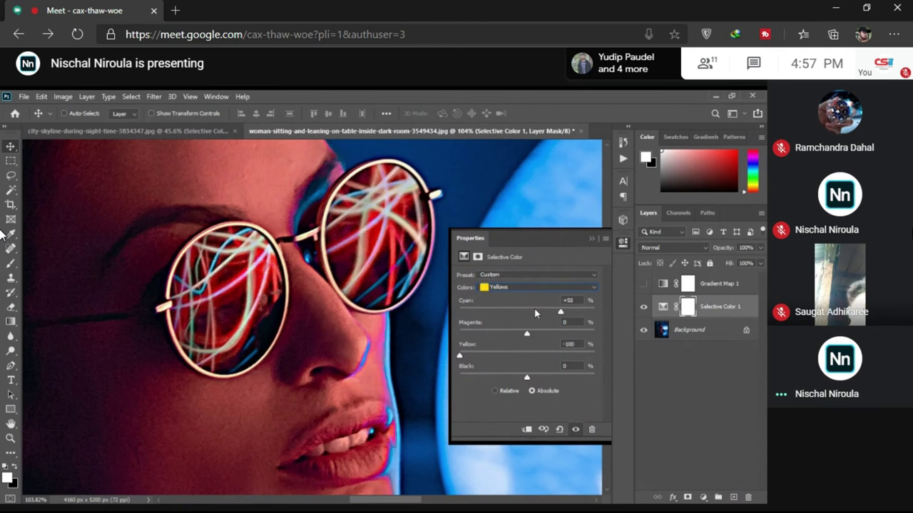
{"action": "left_click_drag", "start_coordinate": [526, 333], "coordinate": [562, 333]}
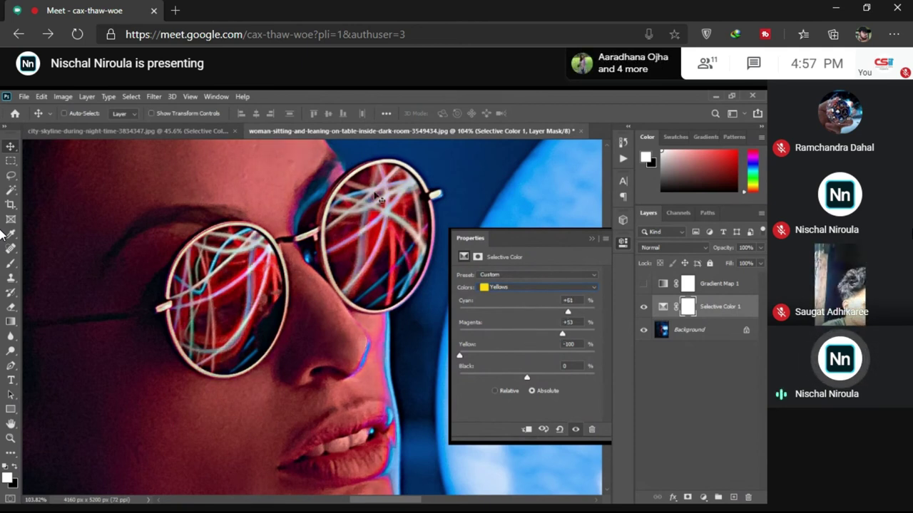
Step: Check the whole portrait and the glasses up close, then refine the Yellows range to Cyan +68% and Magenta +78%
{"action": "left_click_drag", "start_coordinate": [382, 201], "coordinate": [146, 223]}
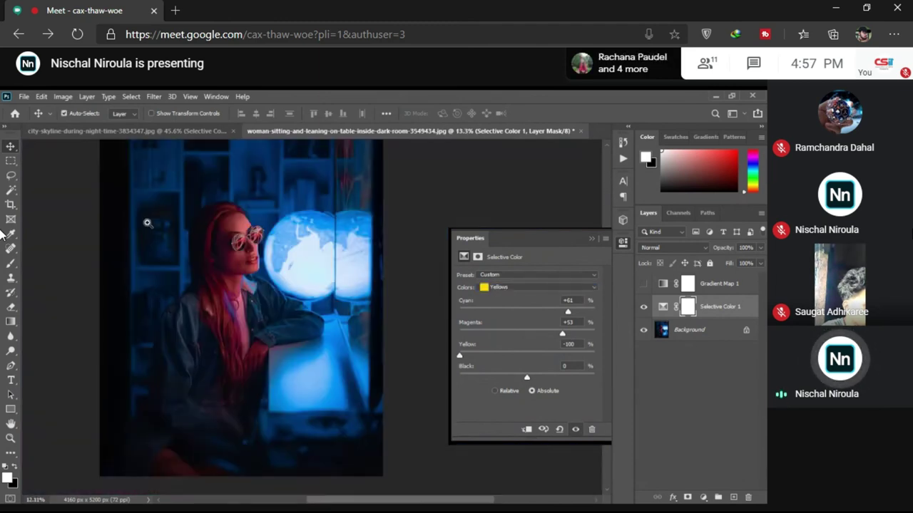
{"action": "left_click_drag", "start_coordinate": [242, 217], "coordinate": [404, 296]}
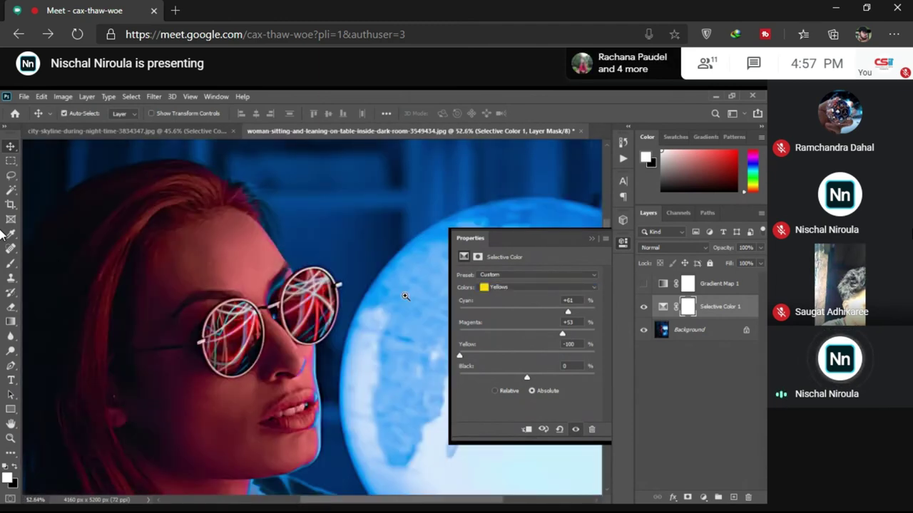
{"action": "left_click_drag", "start_coordinate": [405, 295], "coordinate": [542, 298]}
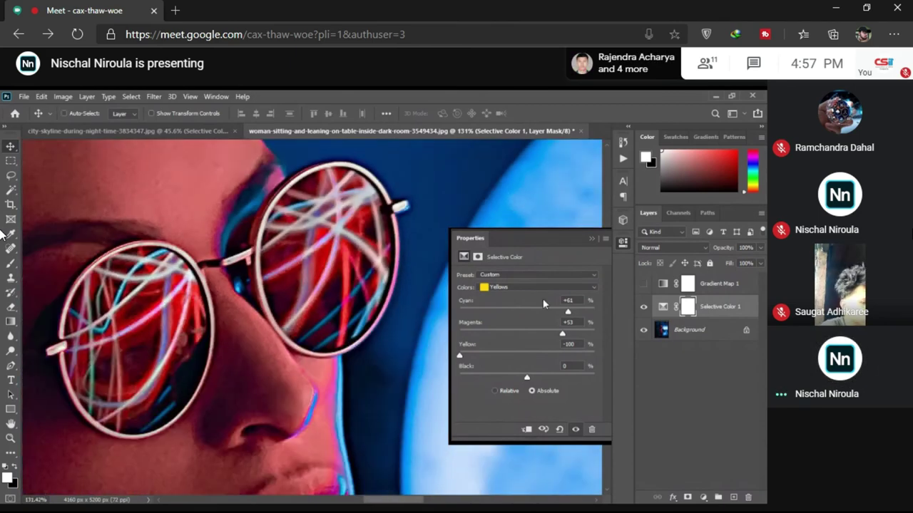
{"action": "left_click", "coordinate": [499, 312]}
{"action": "left_click", "coordinate": [534, 311]}
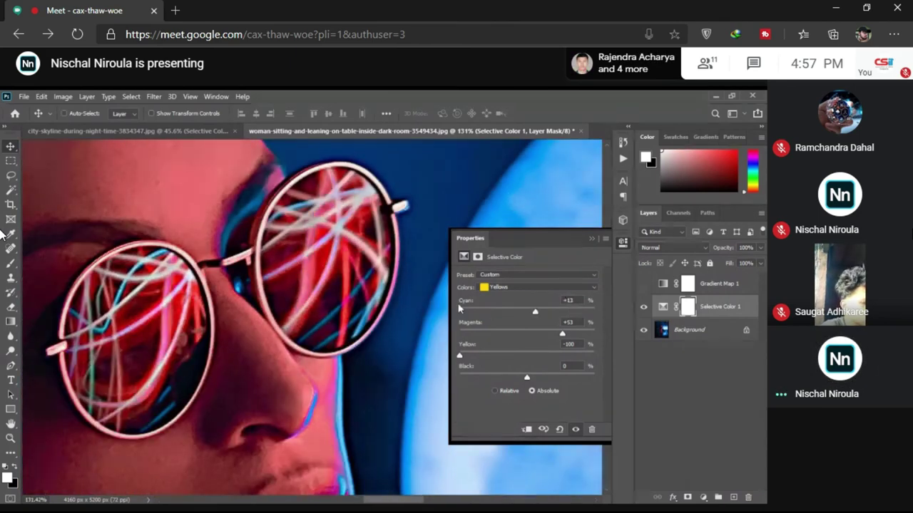
{"action": "left_click", "coordinate": [571, 312]}
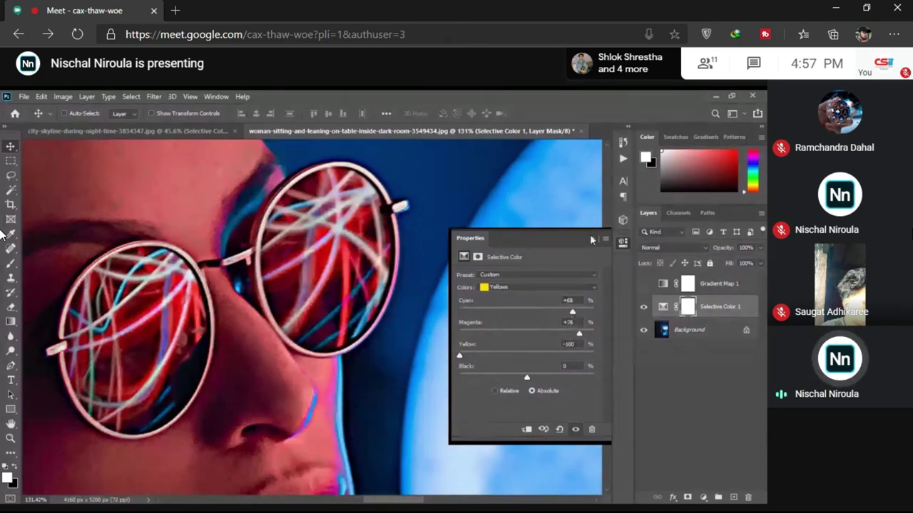
Step: Fit the whole portrait in view, then do the same for the skyline document
{"action": "left_click", "coordinate": [624, 243]}
{"action": "key", "text": "z"}
{"action": "right_click", "coordinate": [432, 269]}
{"action": "left_click", "coordinate": [465, 280]}
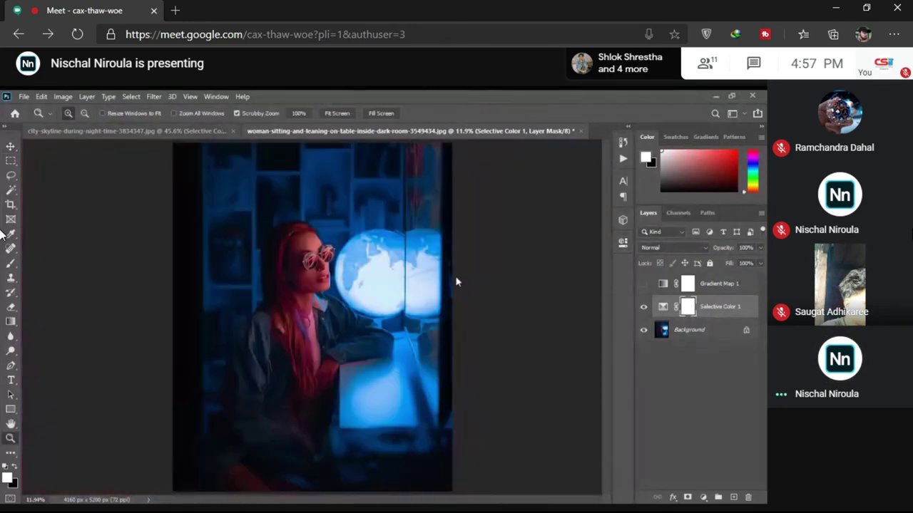
{"action": "key", "text": "ctrl+Tab"}
{"action": "right_click", "coordinate": [413, 295]}
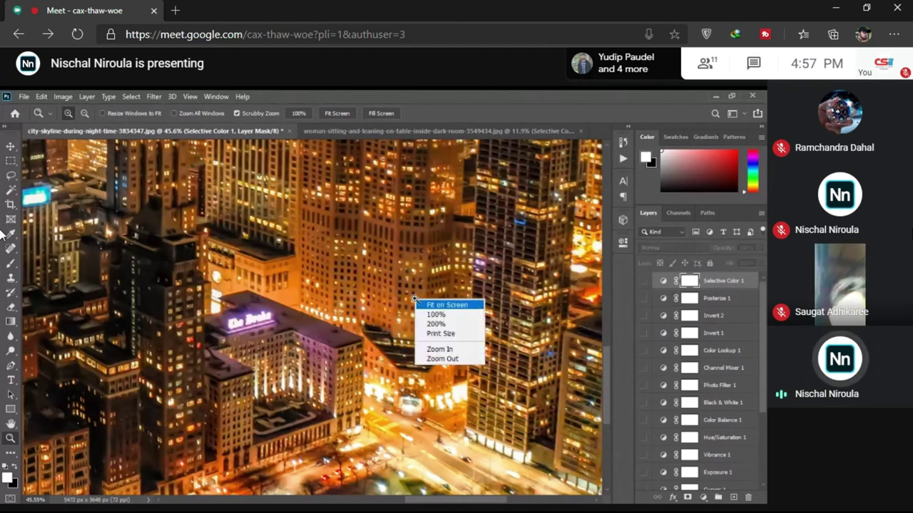
{"action": "left_click", "coordinate": [446, 305]}
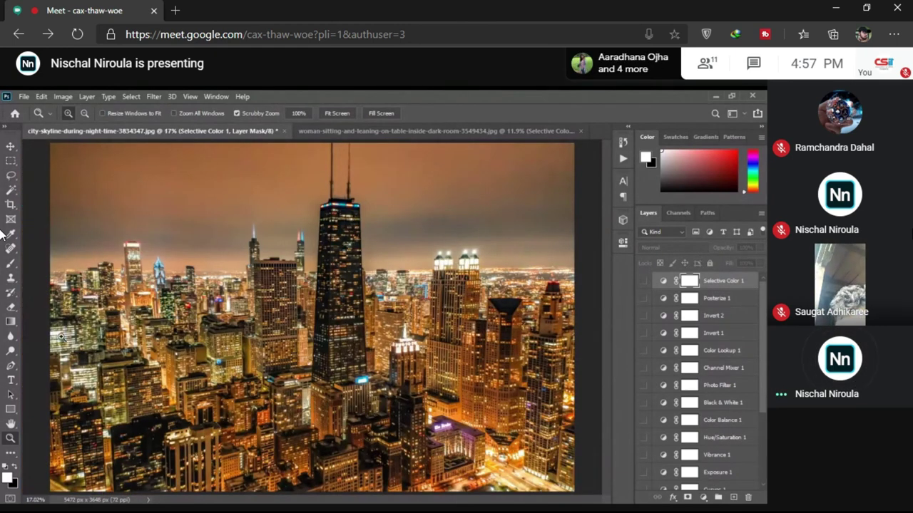
Step: In the woman document, marquee-select a rectangle around the woman and most of the globe, and try to move the selected area
{"action": "key", "text": "ctrl+Tab"}
{"action": "key", "text": "m"}
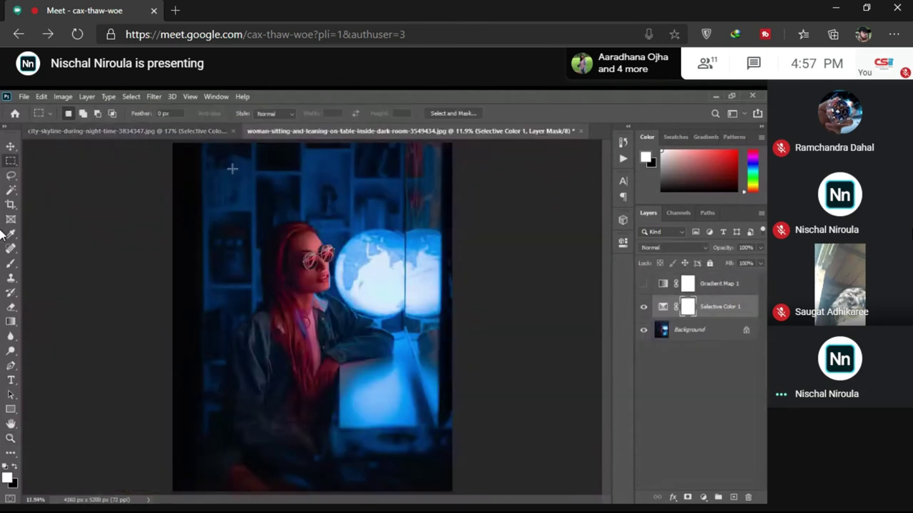
{"action": "left_click_drag", "start_coordinate": [223, 169], "coordinate": [421, 420]}
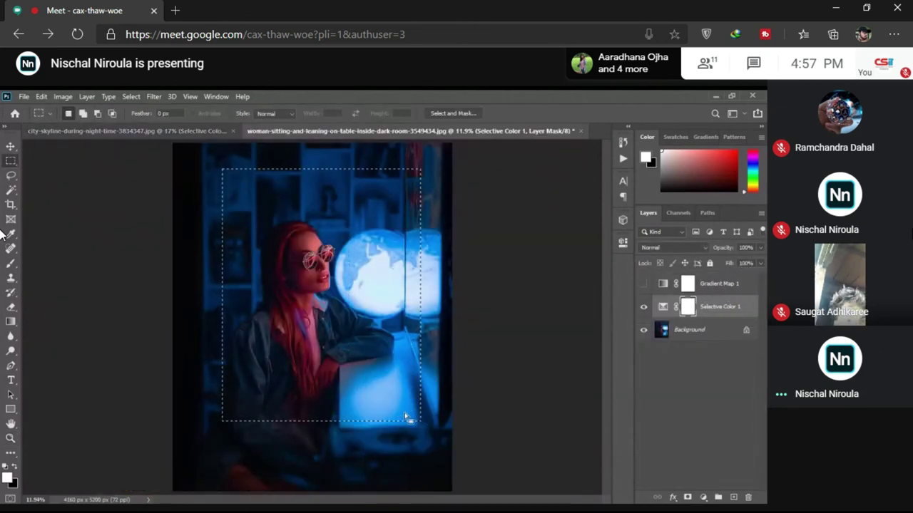
{"action": "key", "text": "v"}
{"action": "left_click_drag", "start_coordinate": [329, 286], "coordinate": [289, 275]}
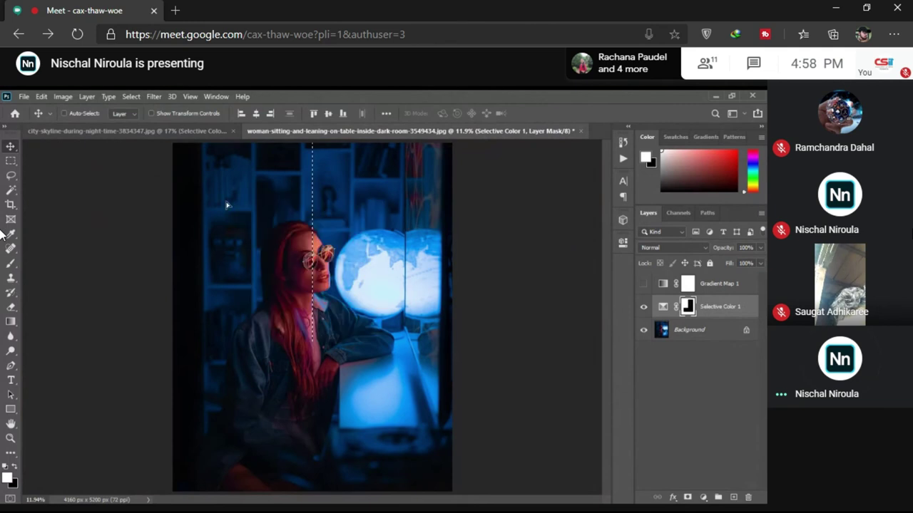
Step: Copy the selected area of the Background to a new layer and place a copy of it over the left half of the skyline image
{"action": "left_click", "coordinate": [697, 330]}
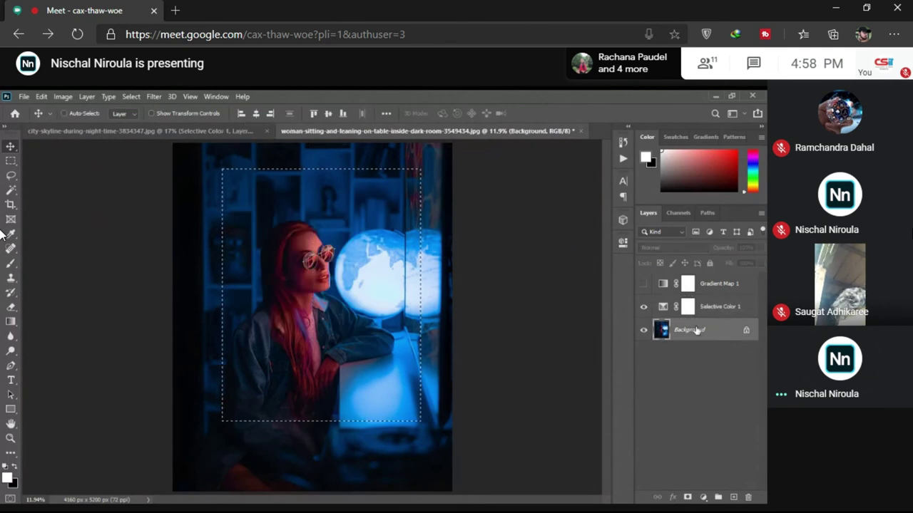
{"action": "key", "text": "ctrl+j"}
{"action": "left_click_drag", "start_coordinate": [472, 350], "coordinate": [294, 289]}
{"action": "key", "text": "Return"}
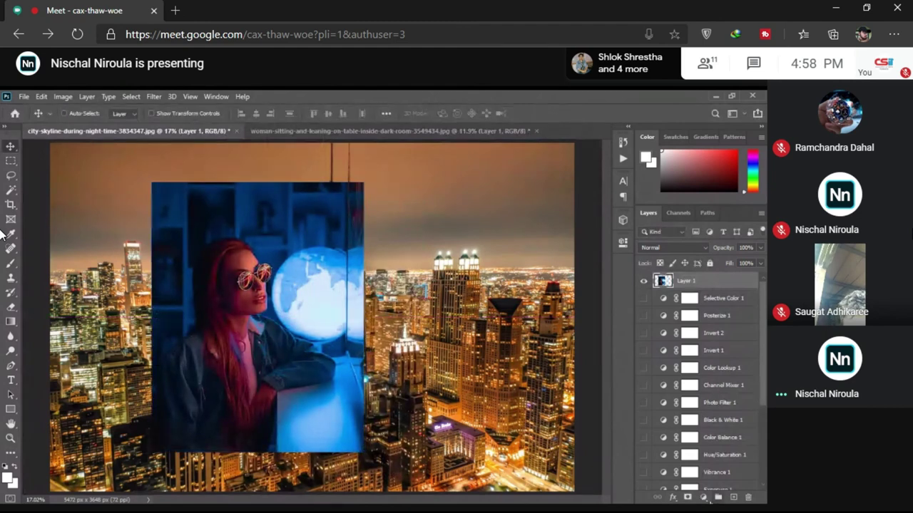
Step: Add a Curves adjustment layer above Layer 1 and bend its RGB curve into a wave with raised shadows and lowered midtones
{"action": "left_click", "coordinate": [703, 497]}
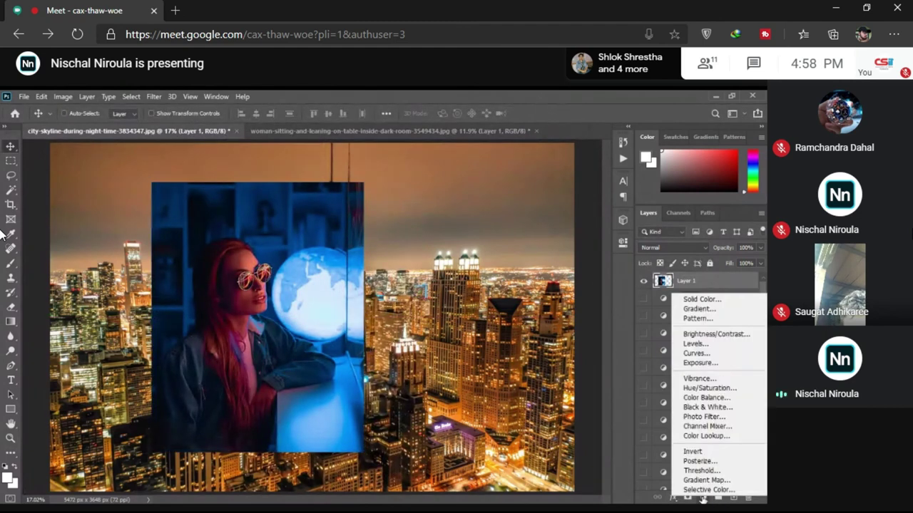
{"action": "left_click", "coordinate": [691, 356]}
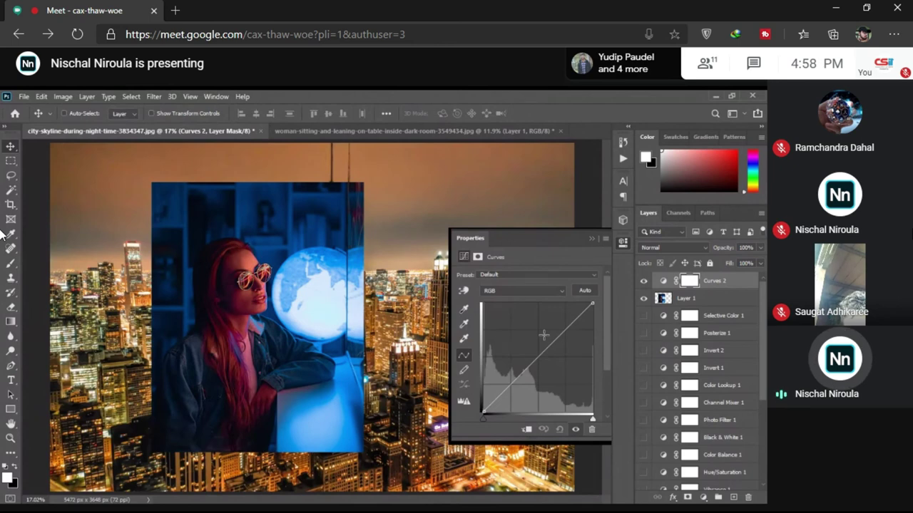
{"action": "left_click_drag", "start_coordinate": [543, 335], "coordinate": [572, 337]}
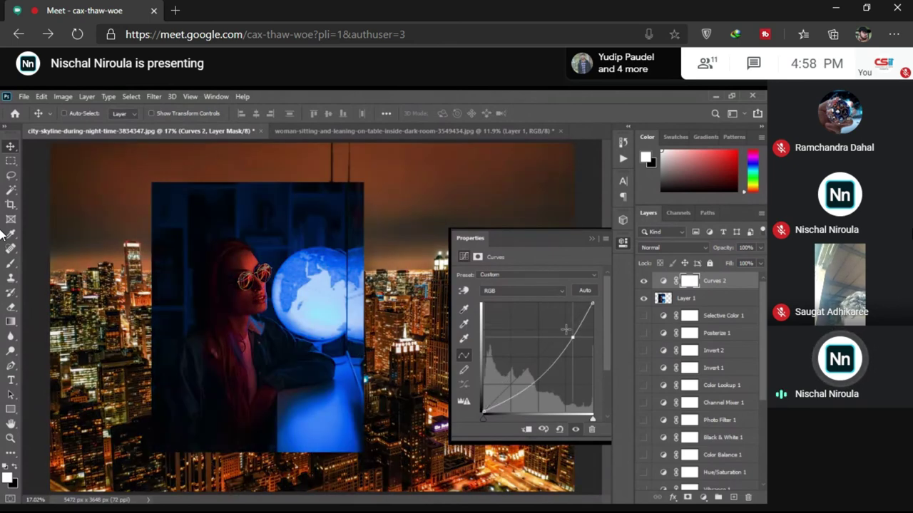
{"action": "left_click_drag", "start_coordinate": [512, 396], "coordinate": [510, 376]}
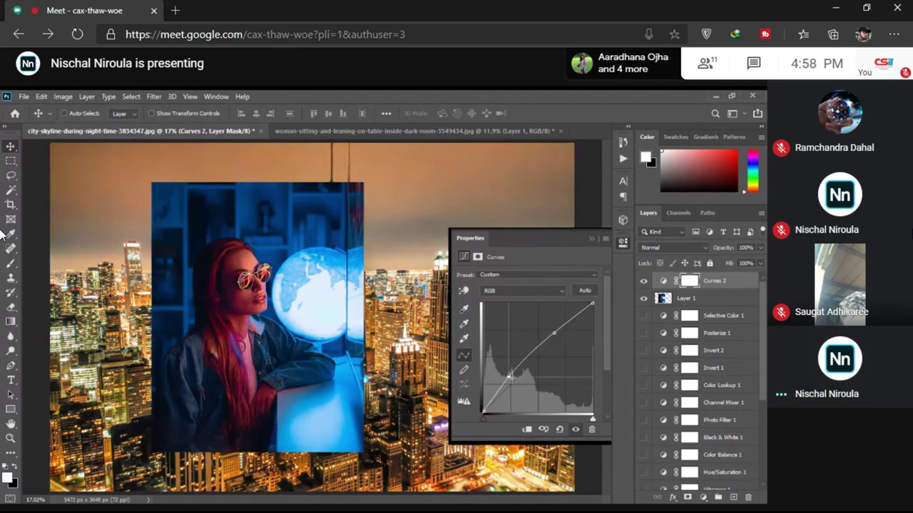
{"action": "left_click_drag", "start_coordinate": [554, 332], "coordinate": [543, 358]}
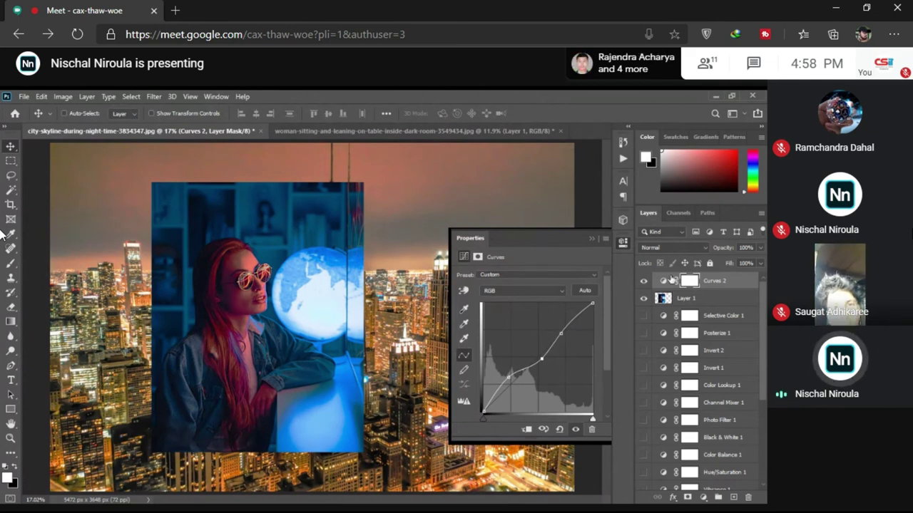
Step: Clip Curves 2 to Layer 1 so it affects only the pasted portrait, and toggle that clipping
{"action": "left_click", "coordinate": [724, 283]}
{"action": "left_click", "coordinate": [664, 283]}
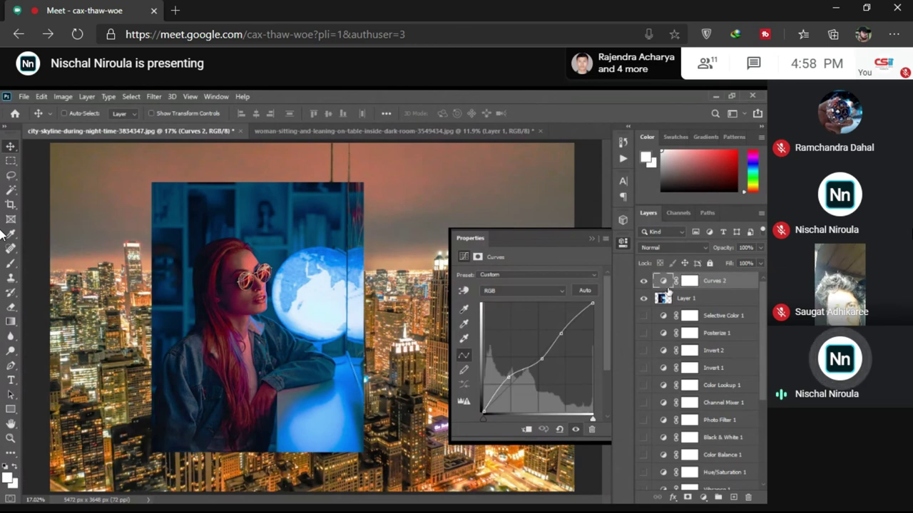
{"action": "left_click", "coordinate": [624, 244]}
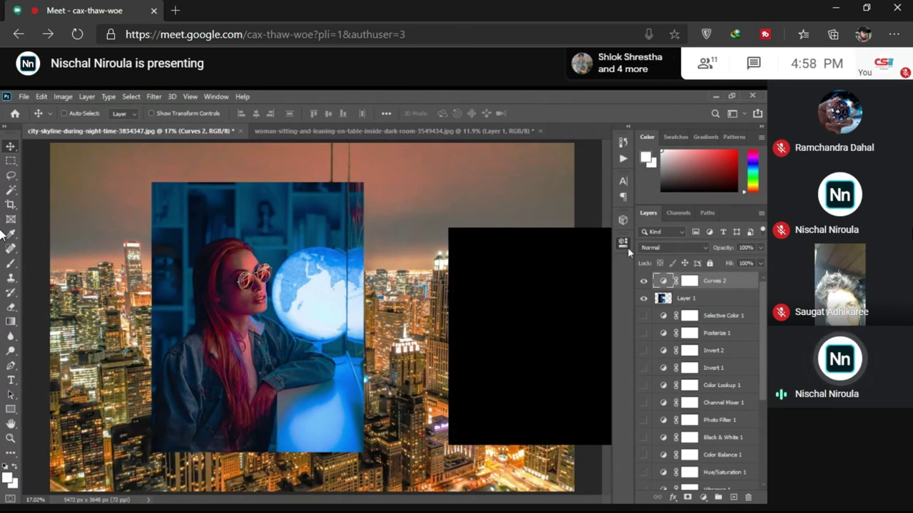
{"action": "right_click", "coordinate": [715, 280]}
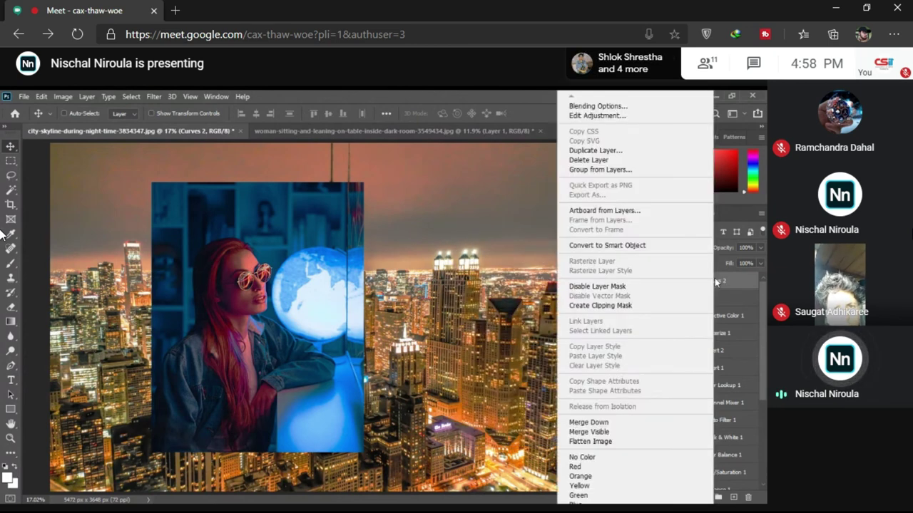
{"action": "left_click", "coordinate": [634, 305]}
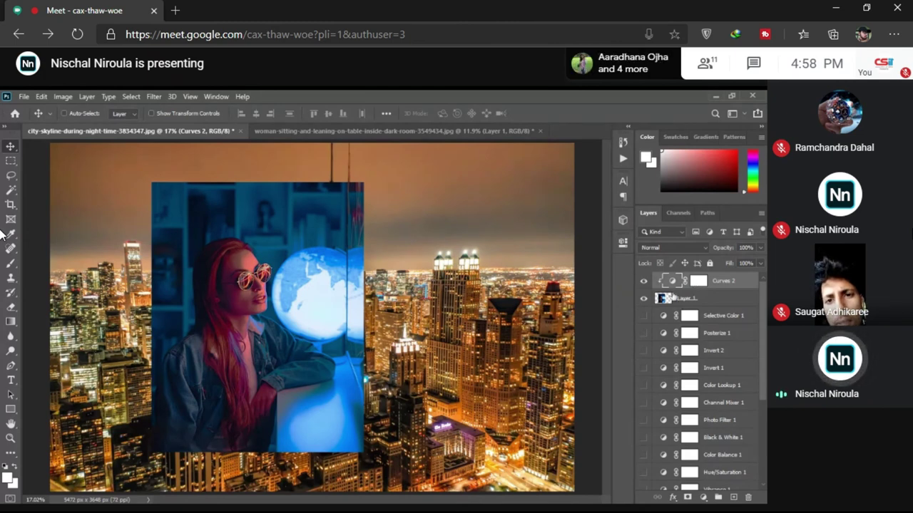
{"action": "left_click", "coordinate": [670, 291], "text": "alt"}
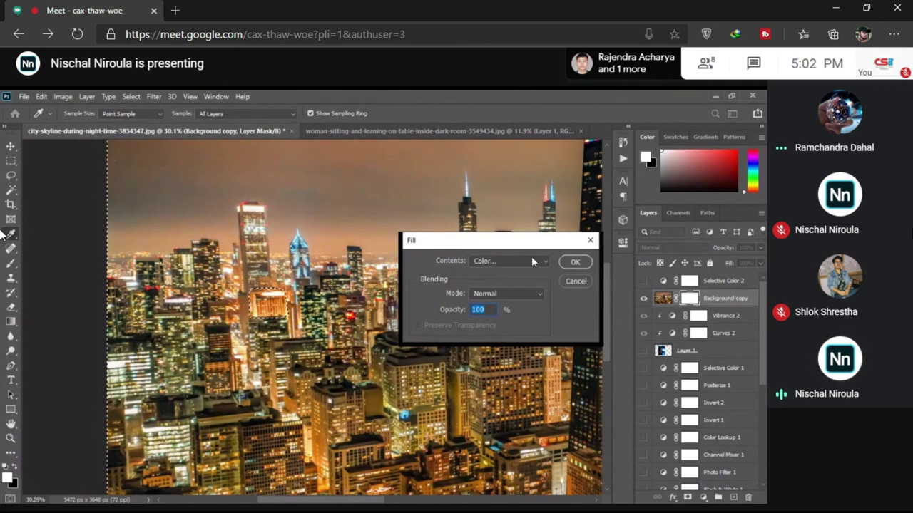
Step: Fill the selected area of the Background copy mask with Black at 100% opacity and clear the selection
{"action": "key", "text": "Tab"}
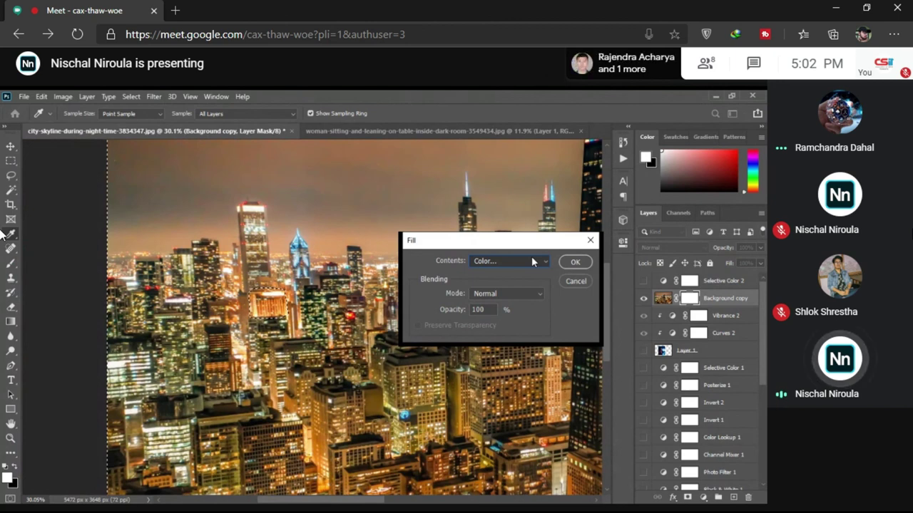
{"action": "key", "text": "b"}
{"action": "key", "text": "l"}
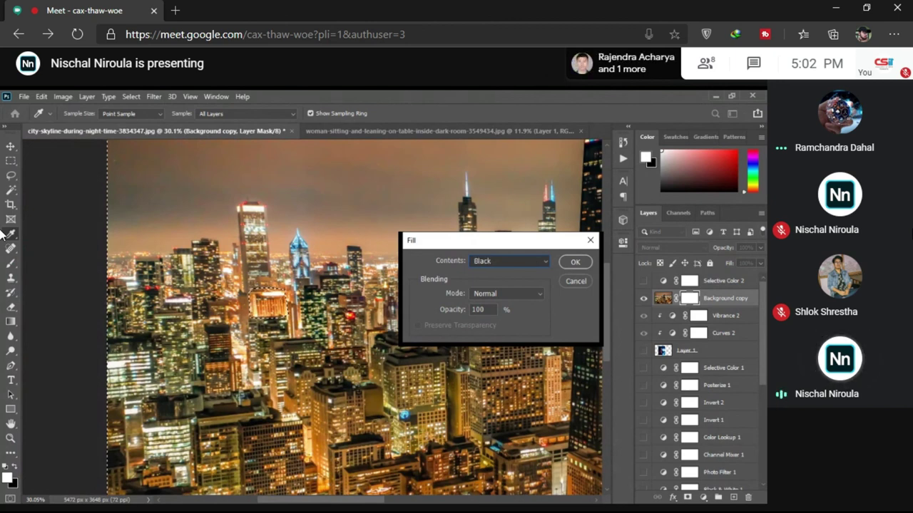
{"action": "left_click", "coordinate": [587, 269]}
{"action": "key", "text": "l"}
{"action": "key", "text": "ctrl+0"}
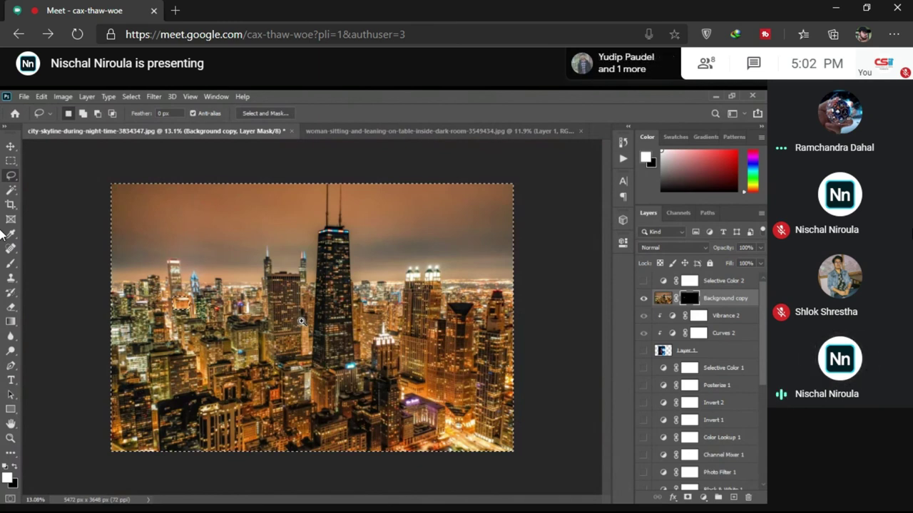
{"action": "key", "text": "ctrl+d"}
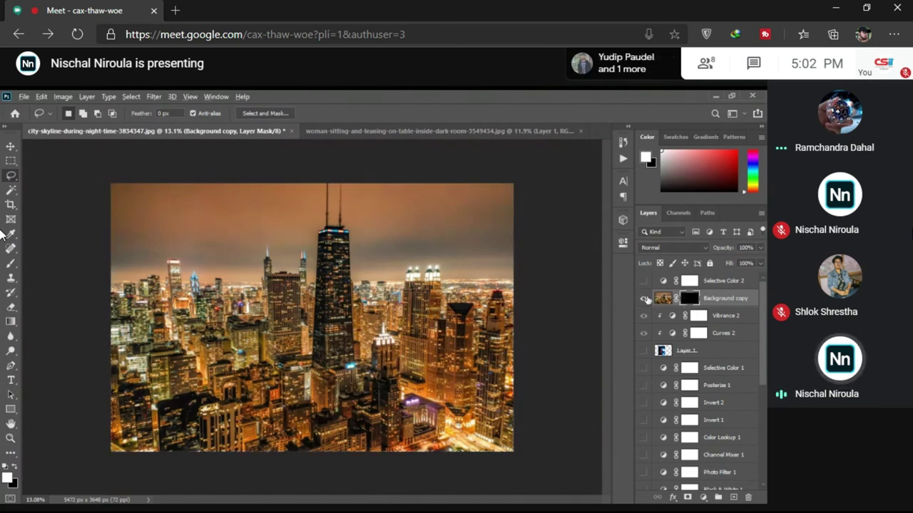
Step: Show only the Background copy layer to inspect the isolated building, and restore the other layers' visibility
{"action": "left_click", "coordinate": [644, 299], "text": "alt"}
{"action": "scroll", "coordinate": [219, 322], "scroll_direction": "up", "scroll_amount": 5}
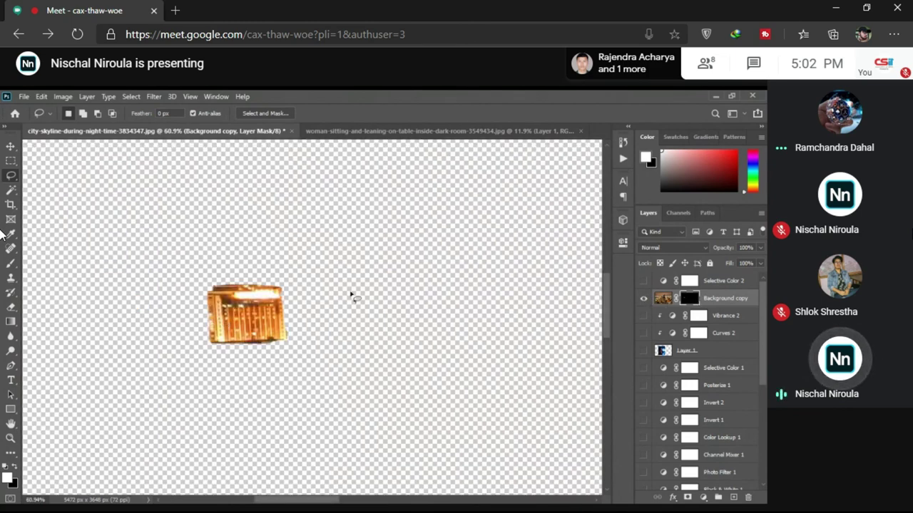
{"action": "scroll", "coordinate": [350, 294], "scroll_direction": "down", "scroll_amount": 3}
{"action": "left_click", "coordinate": [643, 299]}
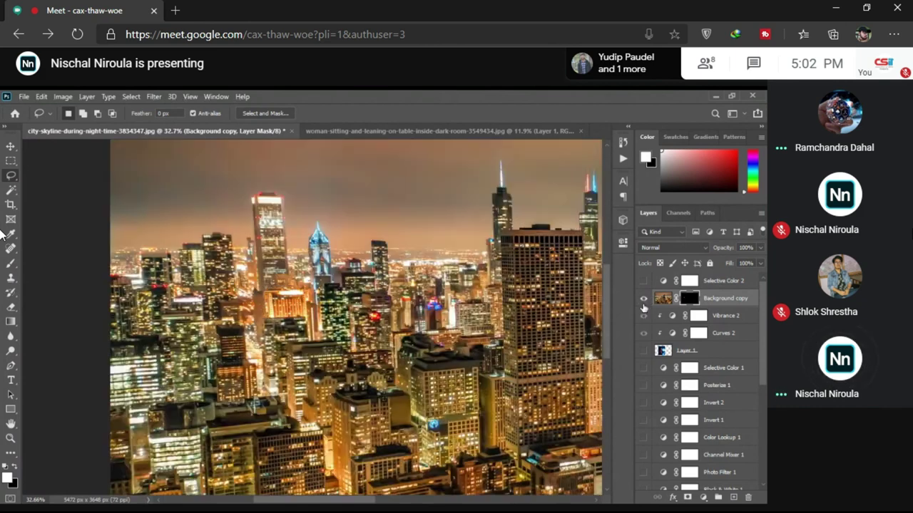
Step: Show Selective Color 2, clip it to Background copy and raise Cyan in its Yellows range to +72%
{"action": "key", "text": "ctrl+plus"}
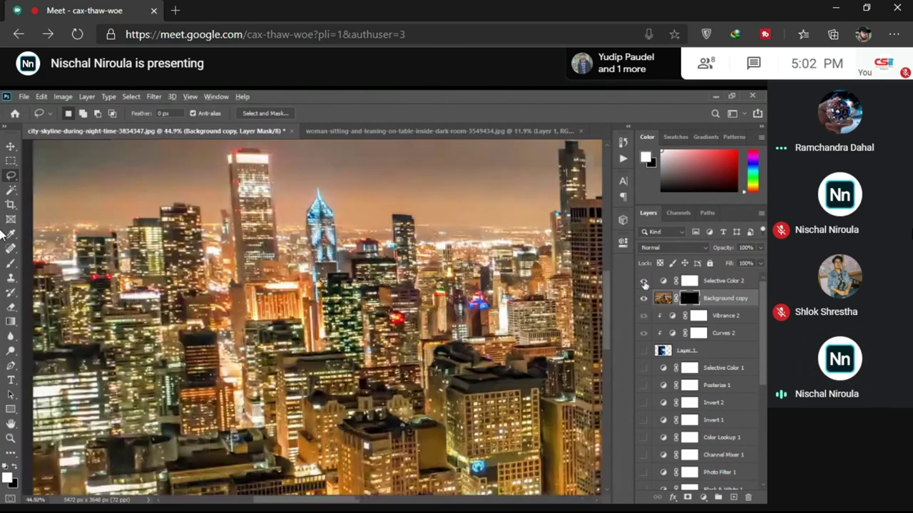
{"action": "left_click", "coordinate": [665, 289], "text": "alt"}
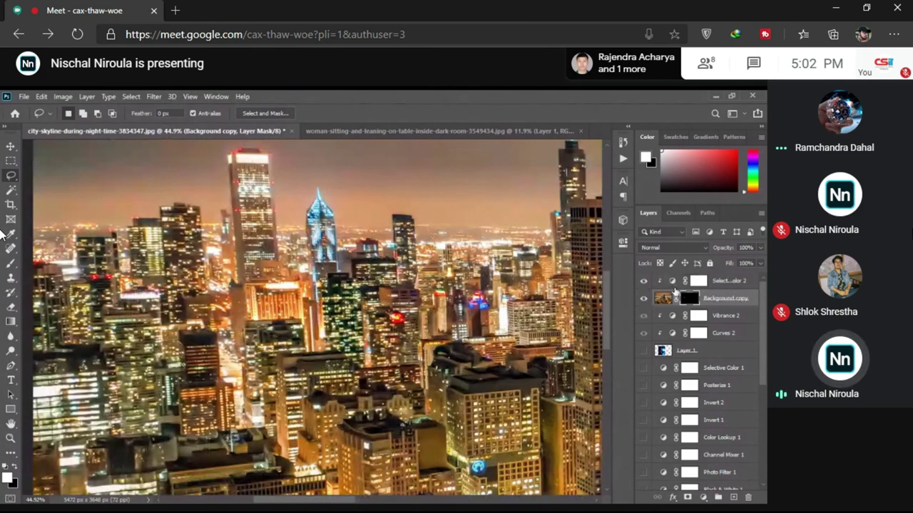
{"action": "double_click", "coordinate": [673, 280]}
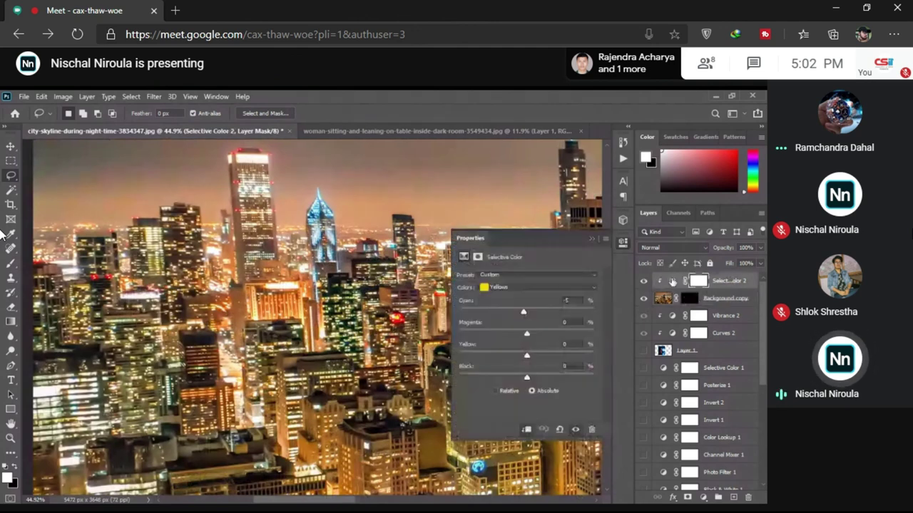
{"action": "left_click_drag", "start_coordinate": [533, 321], "coordinate": [569, 314]}
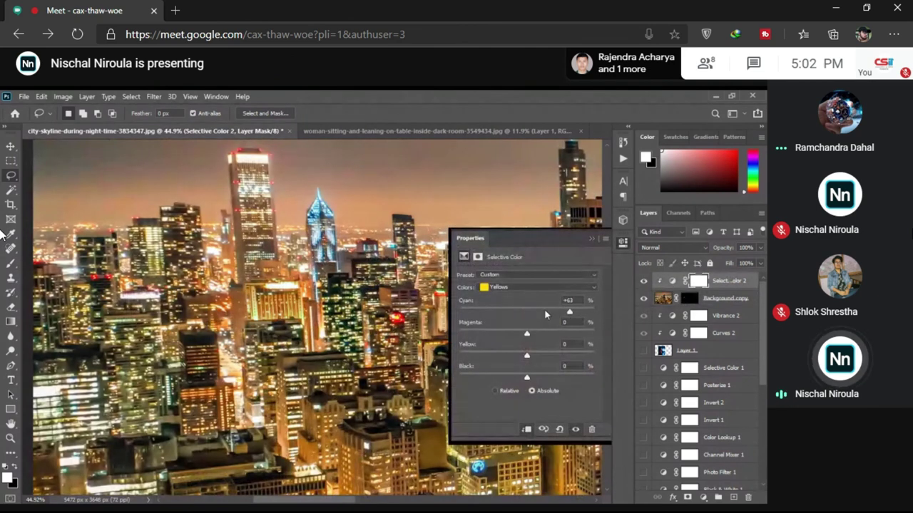
Step: Refine the Yellows range of Selective Color 2 to Cyan +61% and Magenta +10%, comparing the masked building with the surrounding skyline
{"action": "scroll", "coordinate": [318, 305], "scroll_direction": "down", "scroll_amount": 5}
{"action": "left_click_drag", "start_coordinate": [318, 305], "coordinate": [174, 328]}
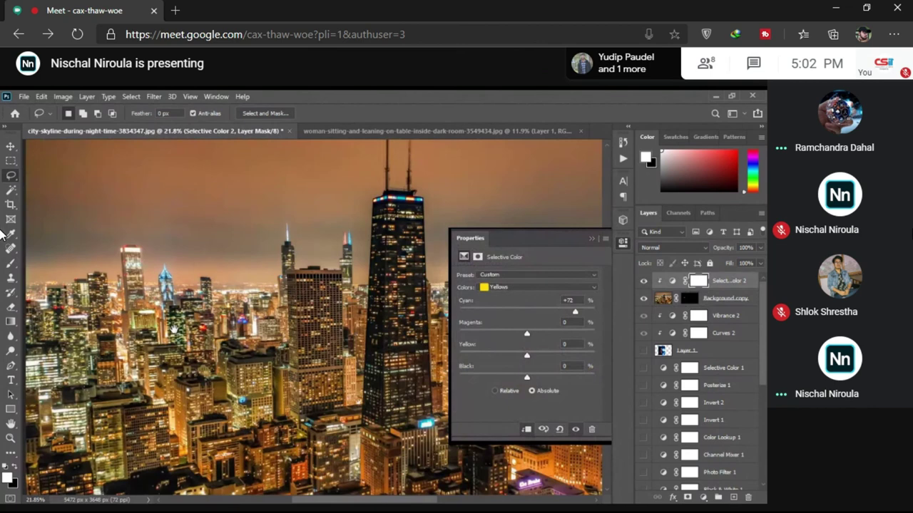
{"action": "scroll", "coordinate": [173, 330], "scroll_direction": "down", "scroll_amount": 5}
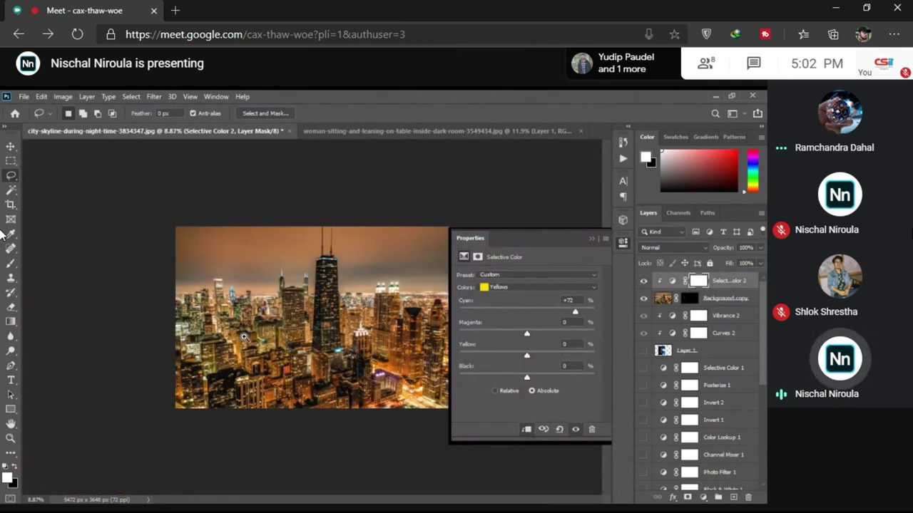
{"action": "scroll", "coordinate": [244, 337], "scroll_direction": "up", "scroll_amount": 10}
{"action": "left_click_drag", "start_coordinate": [575, 311], "coordinate": [534, 335]}
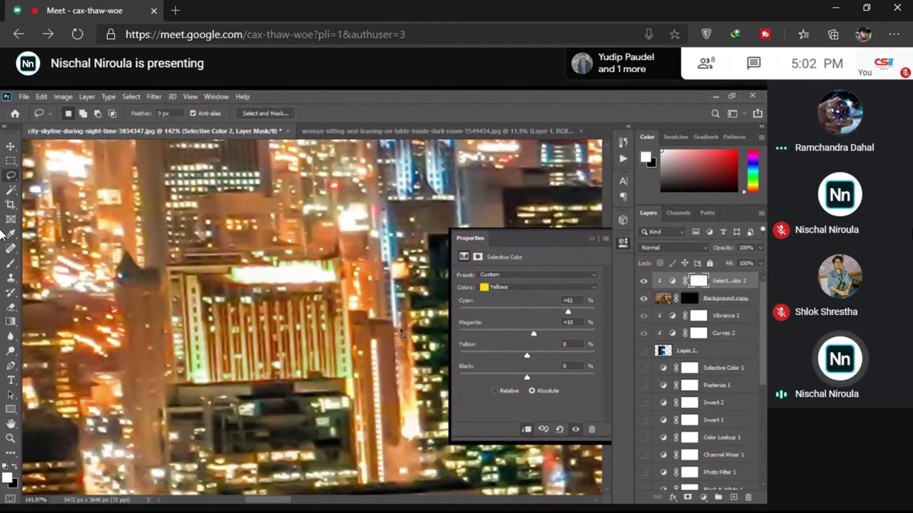
{"action": "key", "text": "z"}
{"action": "left_click_drag", "start_coordinate": [233, 302], "coordinate": [222, 296]}
{"action": "right_click", "coordinate": [246, 314]}
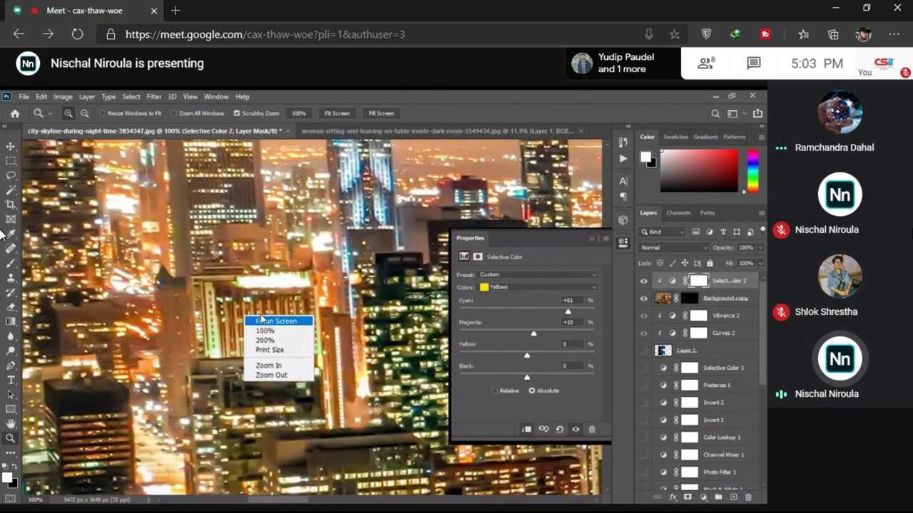
{"action": "left_click", "coordinate": [270, 318]}
{"action": "left_click_drag", "start_coordinate": [271, 317], "coordinate": [235, 327]}
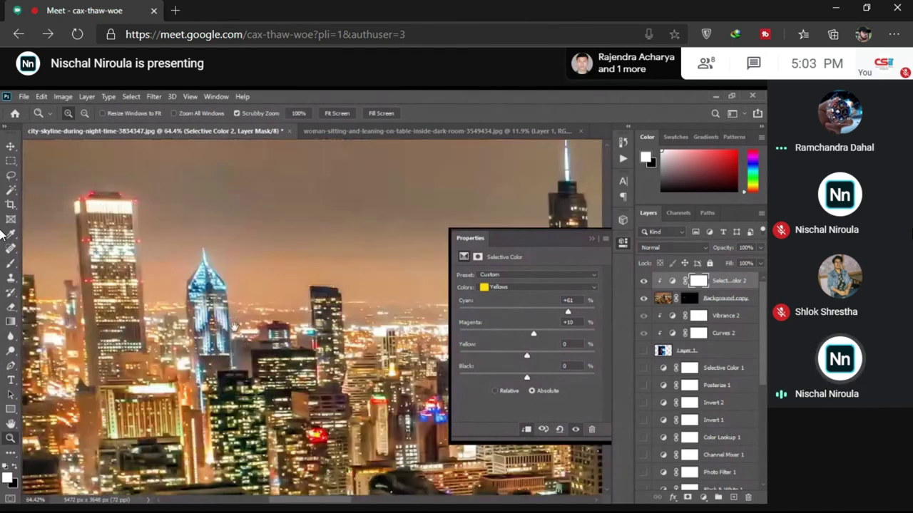
Step: Switch to the portrait of the woman and lasso a rounded area on the forearm of her denim sleeve
{"action": "left_click", "coordinate": [322, 131]}
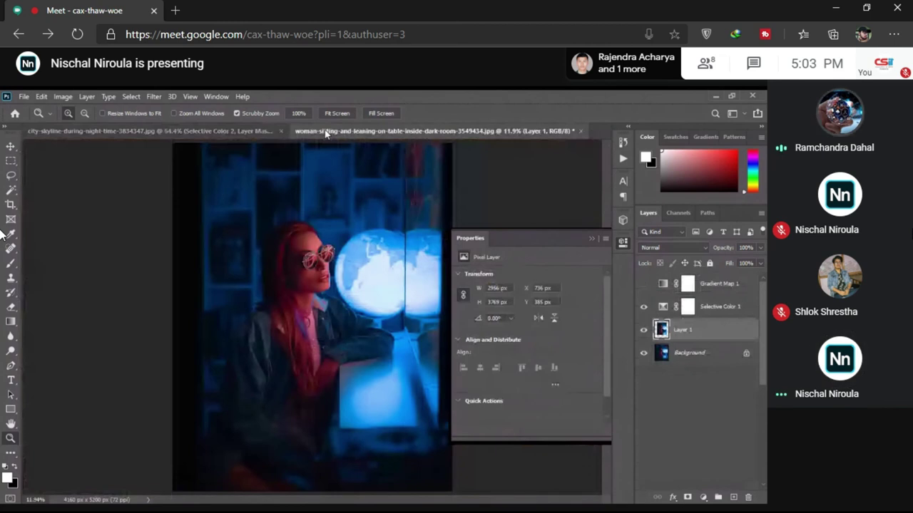
{"action": "left_click_drag", "start_coordinate": [200, 374], "coordinate": [287, 355]}
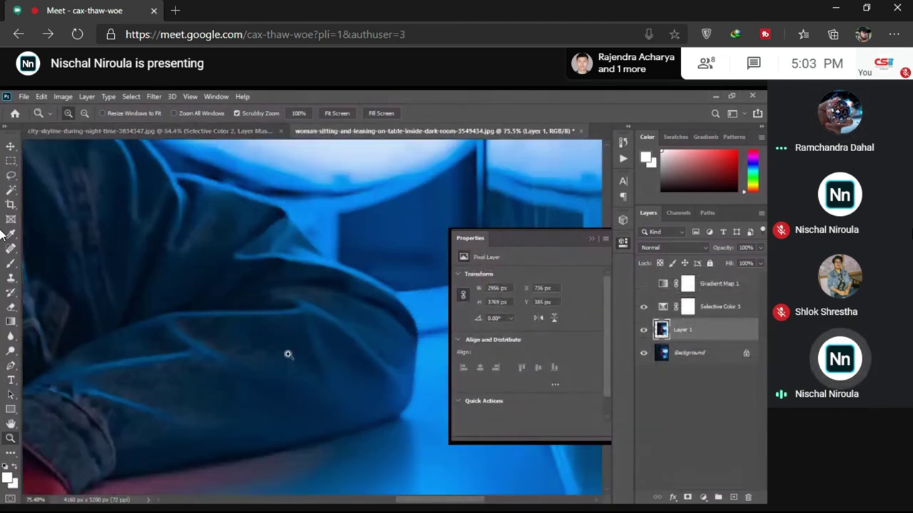
{"action": "key", "text": "l"}
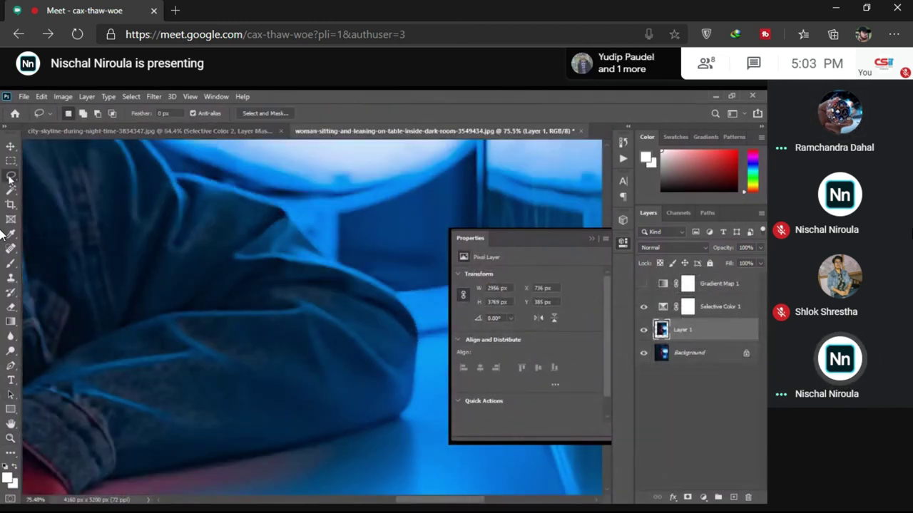
{"action": "mouse_move", "coordinate": [212, 316]}
{"action": "left_mouse_down"}
{"action": "mouse_move", "coordinate": [143, 392]}
{"action": "mouse_move", "coordinate": [298, 416]}
{"action": "mouse_move", "coordinate": [293, 314]}
{"action": "mouse_move", "coordinate": [235, 305]}
{"action": "left_mouse_up"}
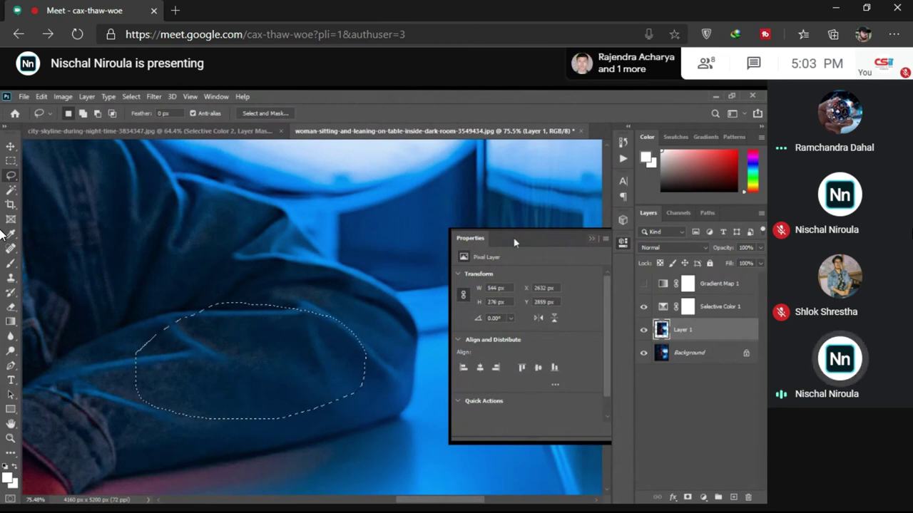
Step: Mask Layer 1 to the lassoed sleeve area, hiding Background briefly to check the isolated patch
{"action": "left_click", "coordinate": [622, 242]}
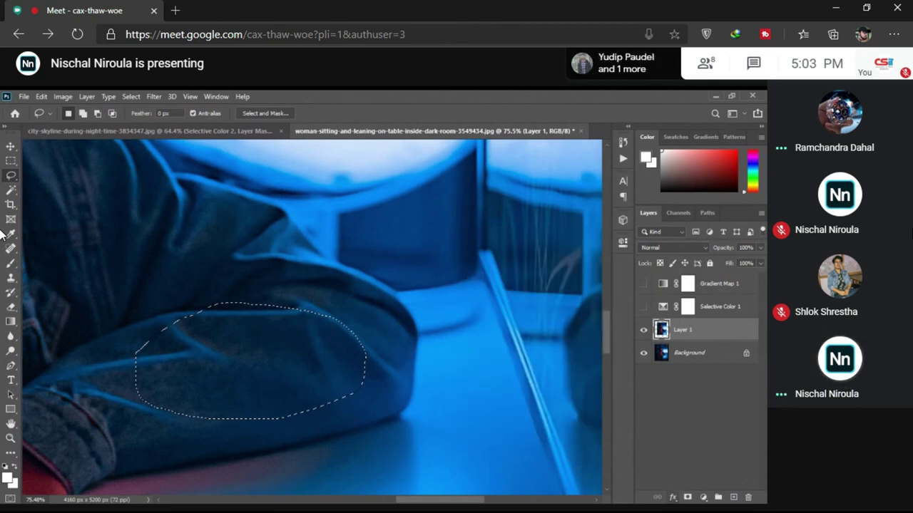
{"action": "left_click", "coordinate": [688, 497]}
{"action": "left_click", "coordinate": [643, 353]}
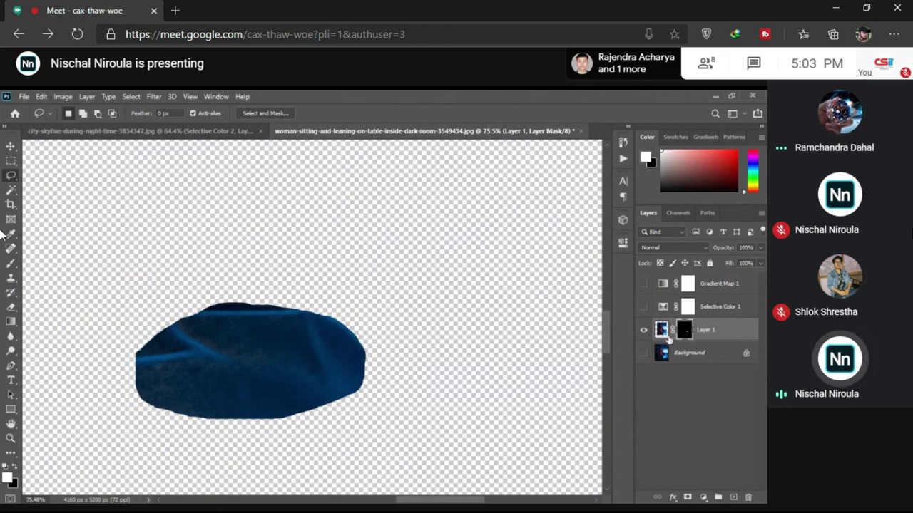
{"action": "left_click", "coordinate": [643, 353]}
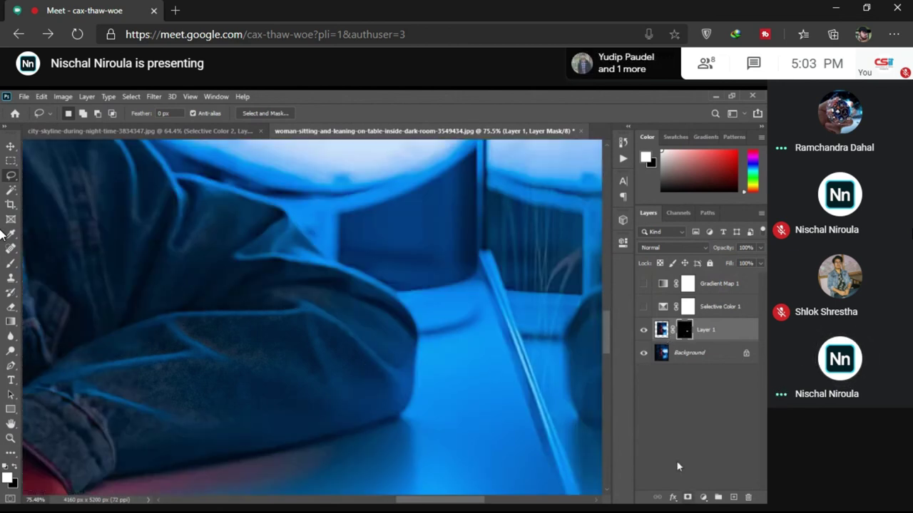
Step: Add a Selective Color adjustment layer above Layer 1 and clip it to that masked layer
{"action": "left_click", "coordinate": [703, 497]}
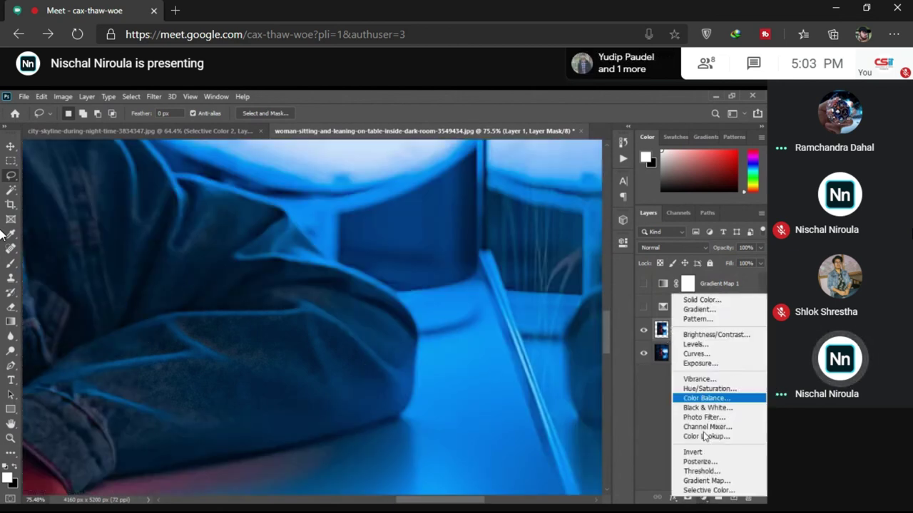
{"action": "left_click", "coordinate": [708, 491]}
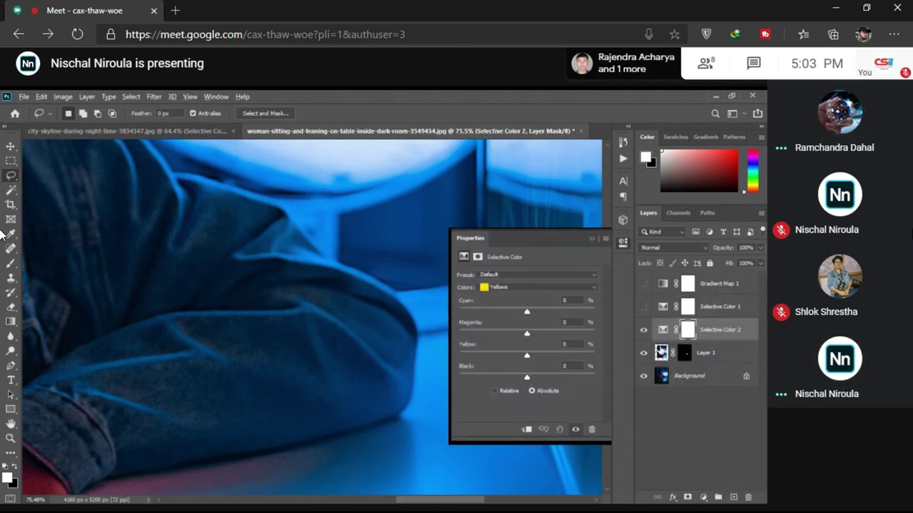
{"action": "key", "text": "ctrl+alt+g"}
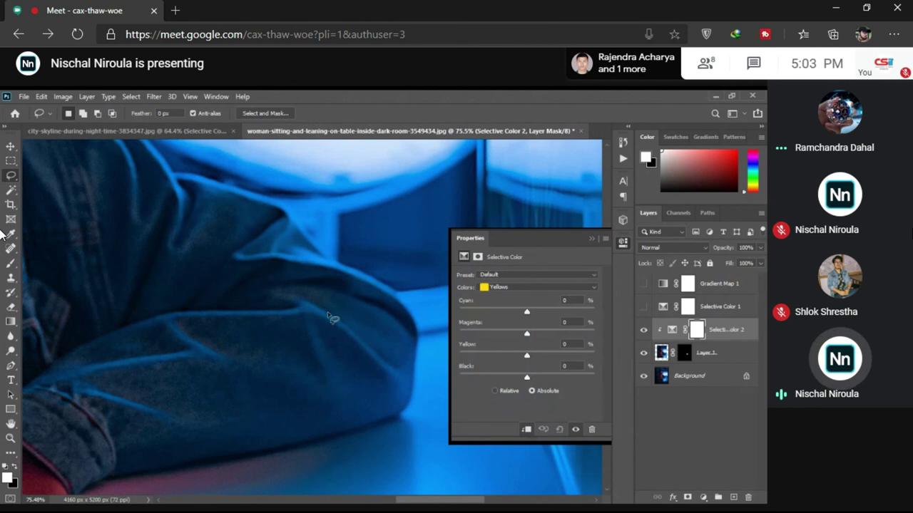
Step: Set the clipped Selective Color's Blues range to Magenta +99% and Yellow +68%, and lower Cyan past -81%
{"action": "scroll", "coordinate": [503, 289], "scroll_direction": "down", "scroll_amount": 3}
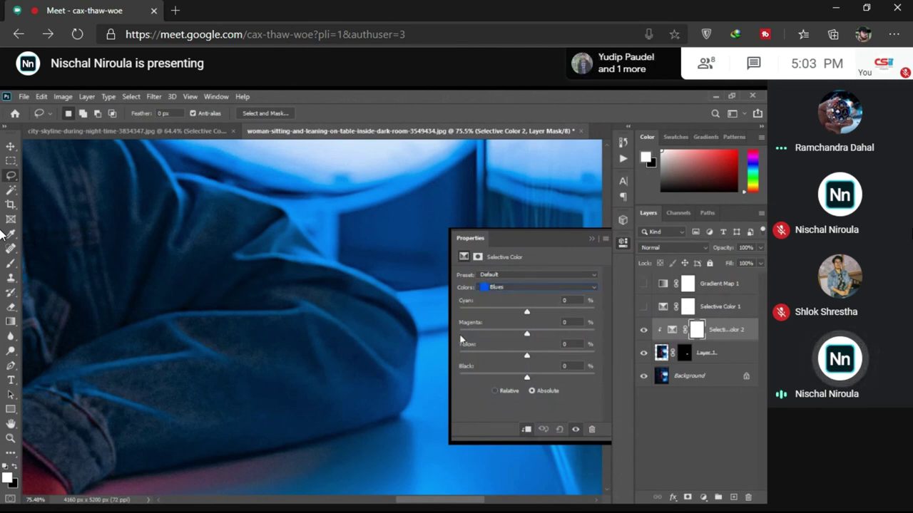
{"action": "left_click_drag", "start_coordinate": [527, 333], "coordinate": [552, 339]}
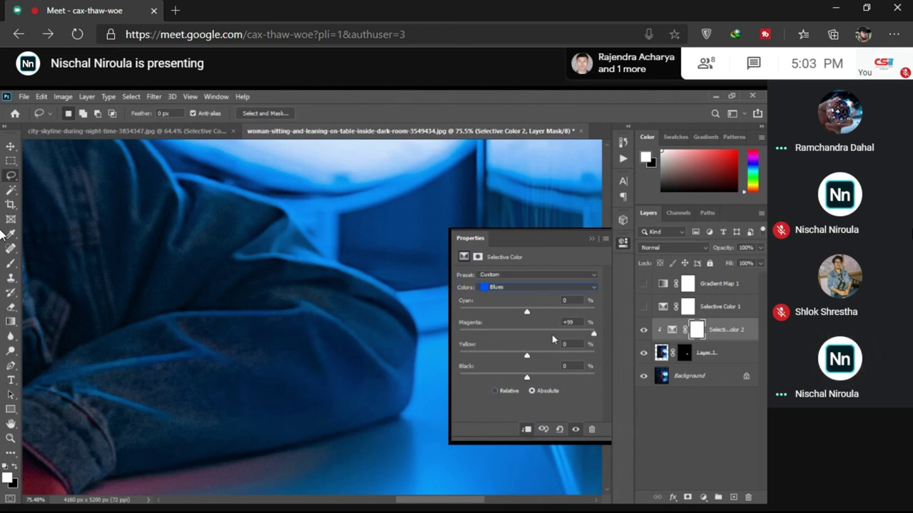
{"action": "scroll", "coordinate": [378, 331], "scroll_direction": "up", "scroll_amount": 3}
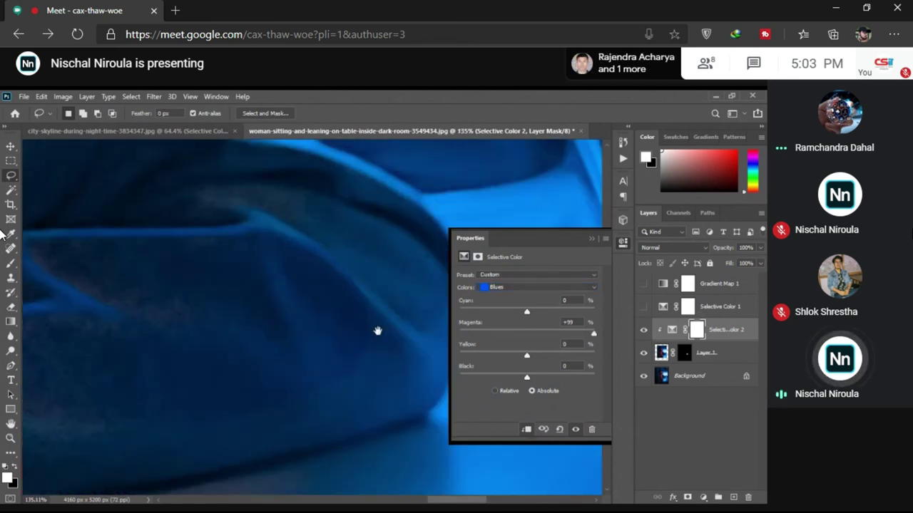
{"action": "left_click_drag", "start_coordinate": [527, 355], "coordinate": [572, 355]}
{"action": "left_click_drag", "start_coordinate": [527, 312], "coordinate": [472, 312]}
{"action": "scroll", "coordinate": [278, 340], "scroll_direction": "down", "scroll_amount": 4}
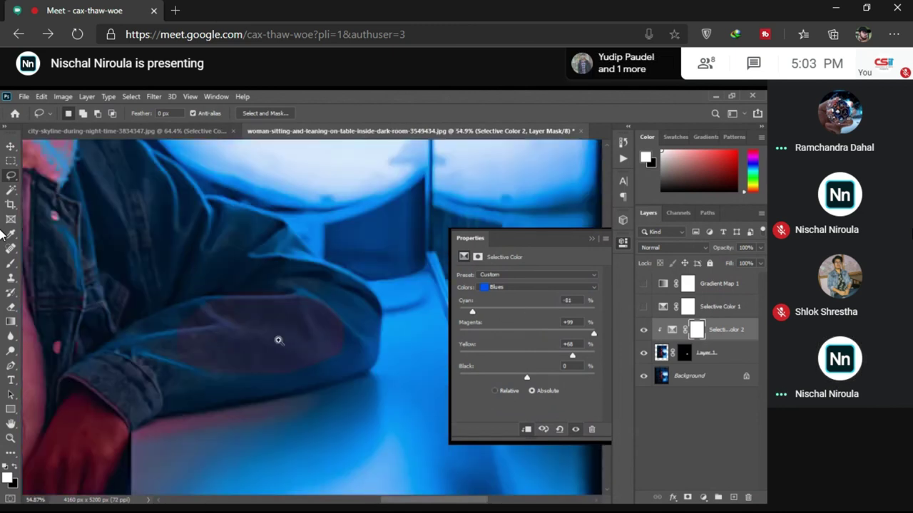
{"action": "left_click_drag", "start_coordinate": [472, 311], "coordinate": [460, 314]}
{"action": "left_click", "coordinate": [271, 326]}
Step: Inspect the recoloured sleeve patch up close and in the full portrait, and return to the whole city skyline image
{"action": "scroll", "coordinate": [271, 325], "scroll_direction": "up", "scroll_amount": 4}
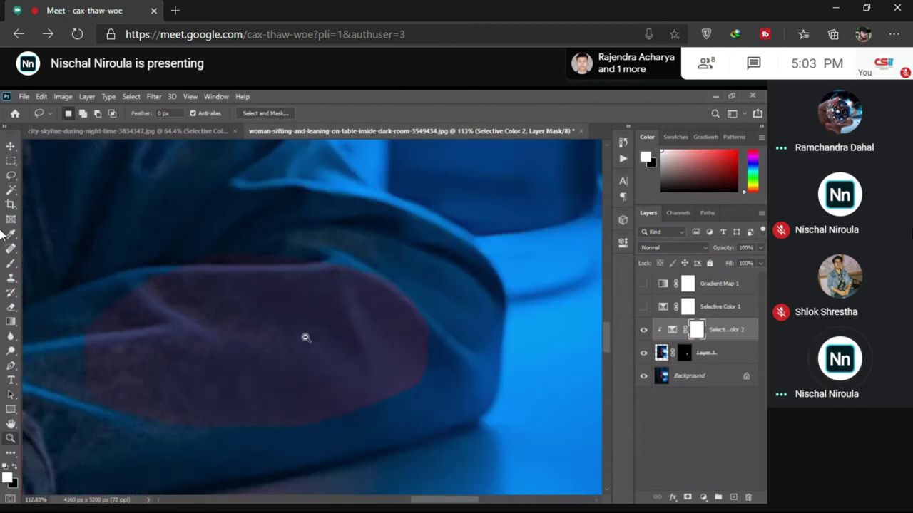
{"action": "key", "text": "z"}
{"action": "right_click", "coordinate": [316, 342]}
{"action": "left_click", "coordinate": [316, 342]}
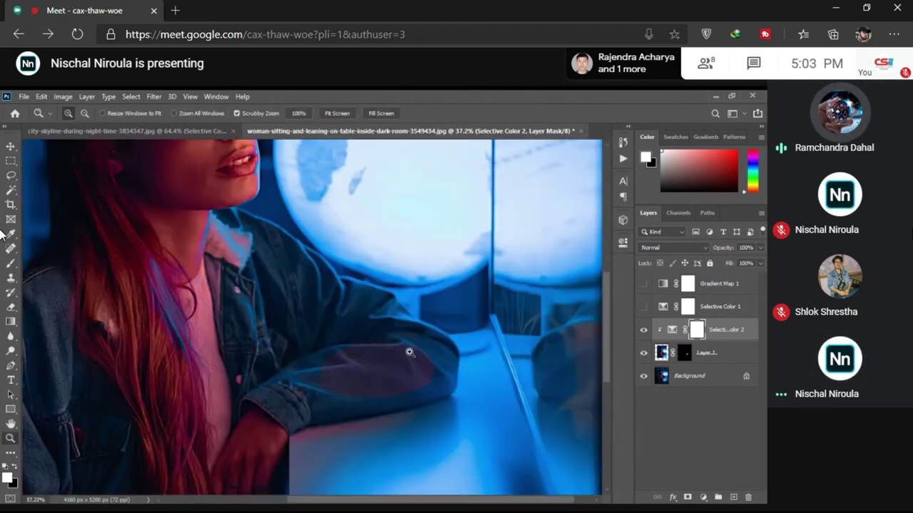
{"action": "scroll", "coordinate": [355, 317], "scroll_direction": "up", "scroll_amount": 3}
{"action": "key", "text": "l"}
{"action": "right_click", "coordinate": [349, 312]}
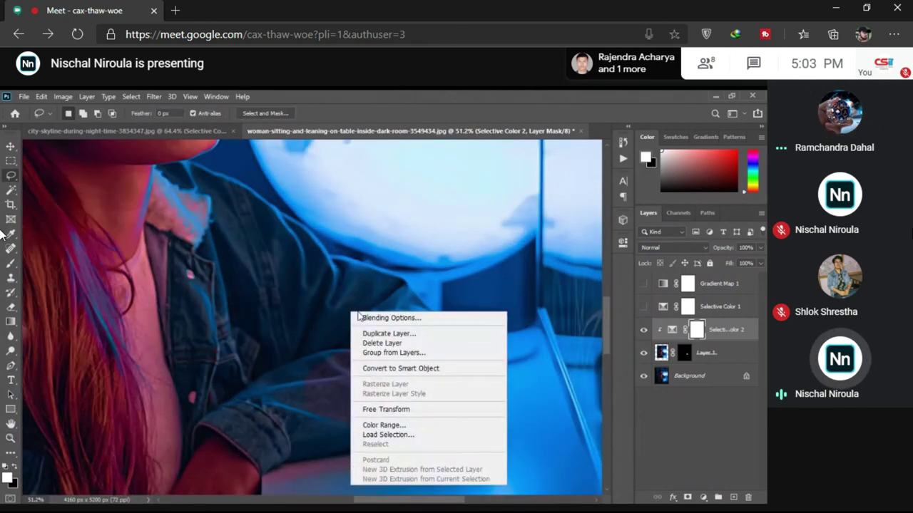
{"action": "key", "text": "Escape"}
{"action": "key", "text": "z"}
{"action": "right_click", "coordinate": [289, 256]}
{"action": "left_click", "coordinate": [298, 260]}
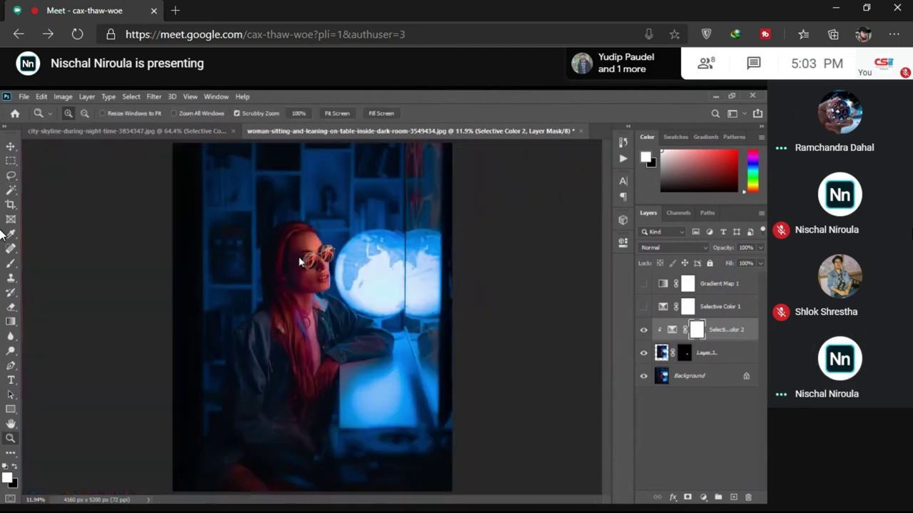
{"action": "left_click", "coordinate": [170, 133]}
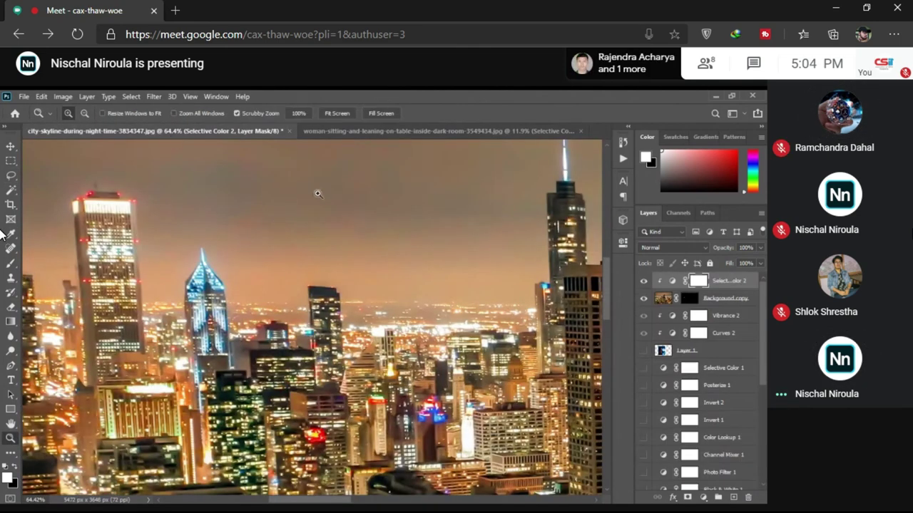
{"action": "right_click", "coordinate": [318, 193]}
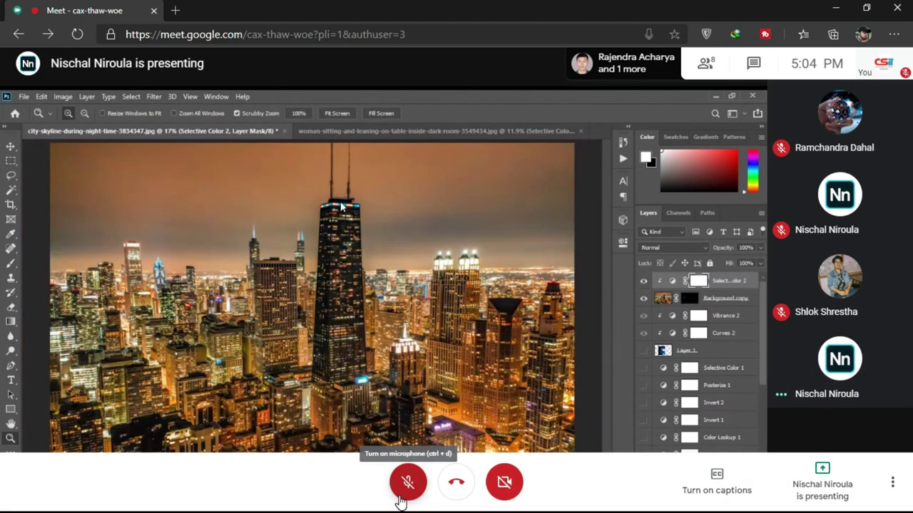
Step: Switch to the Google Meet call and turn the microphone on, mute it, and turn it on again
{"action": "left_click", "coordinate": [401, 493]}
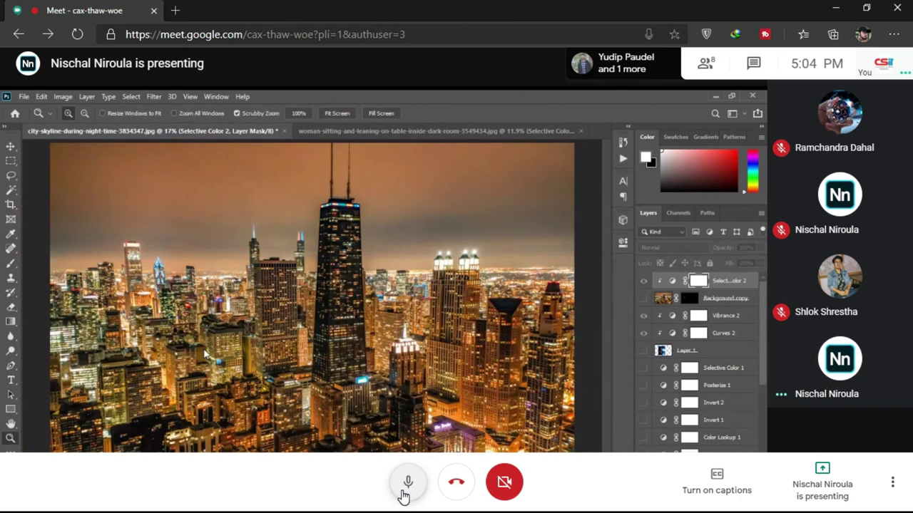
{"action": "left_click", "coordinate": [404, 497]}
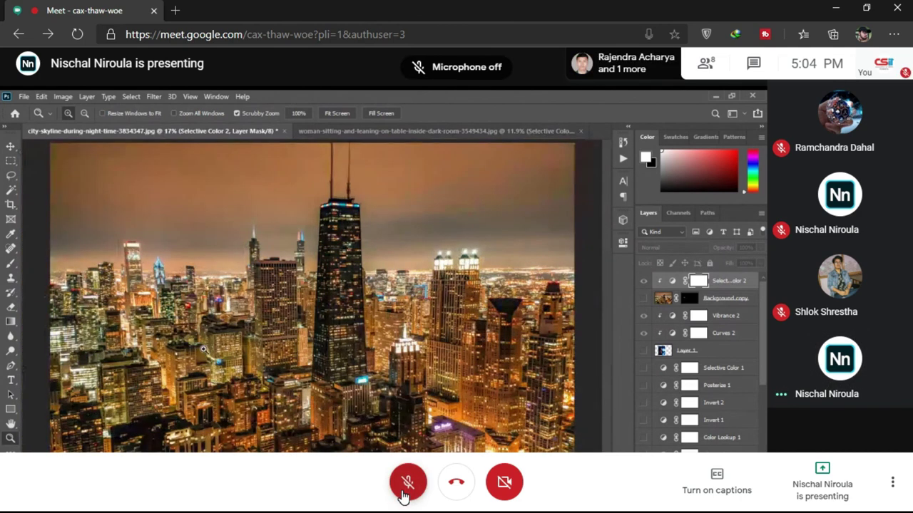
{"action": "mouse_move", "coordinate": [840, 360]}
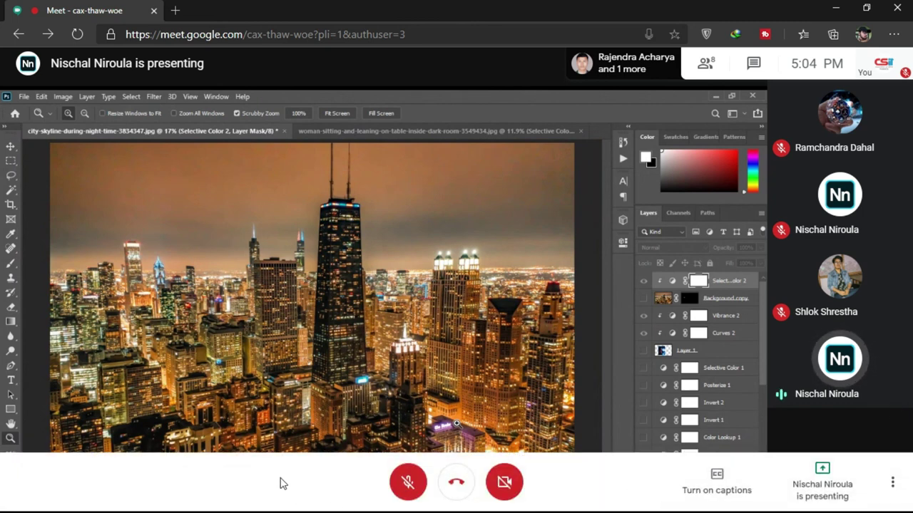
{"action": "left_click", "coordinate": [408, 482]}
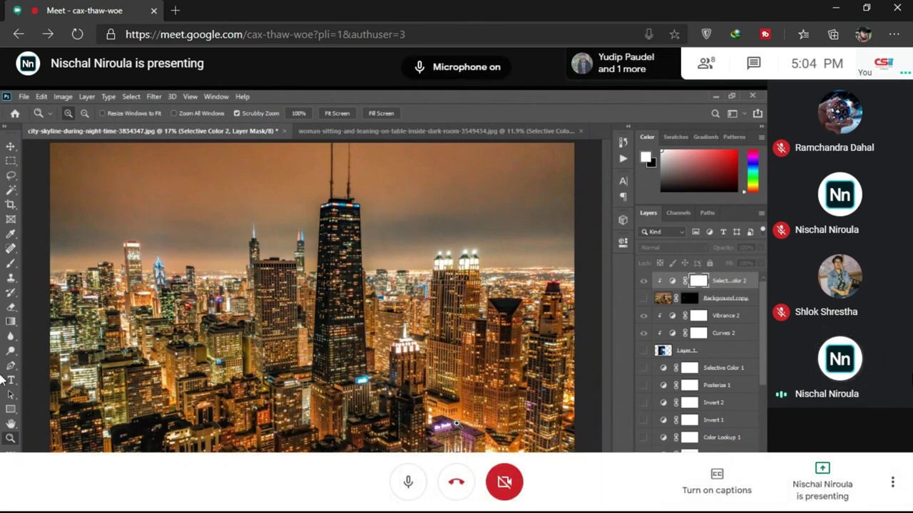